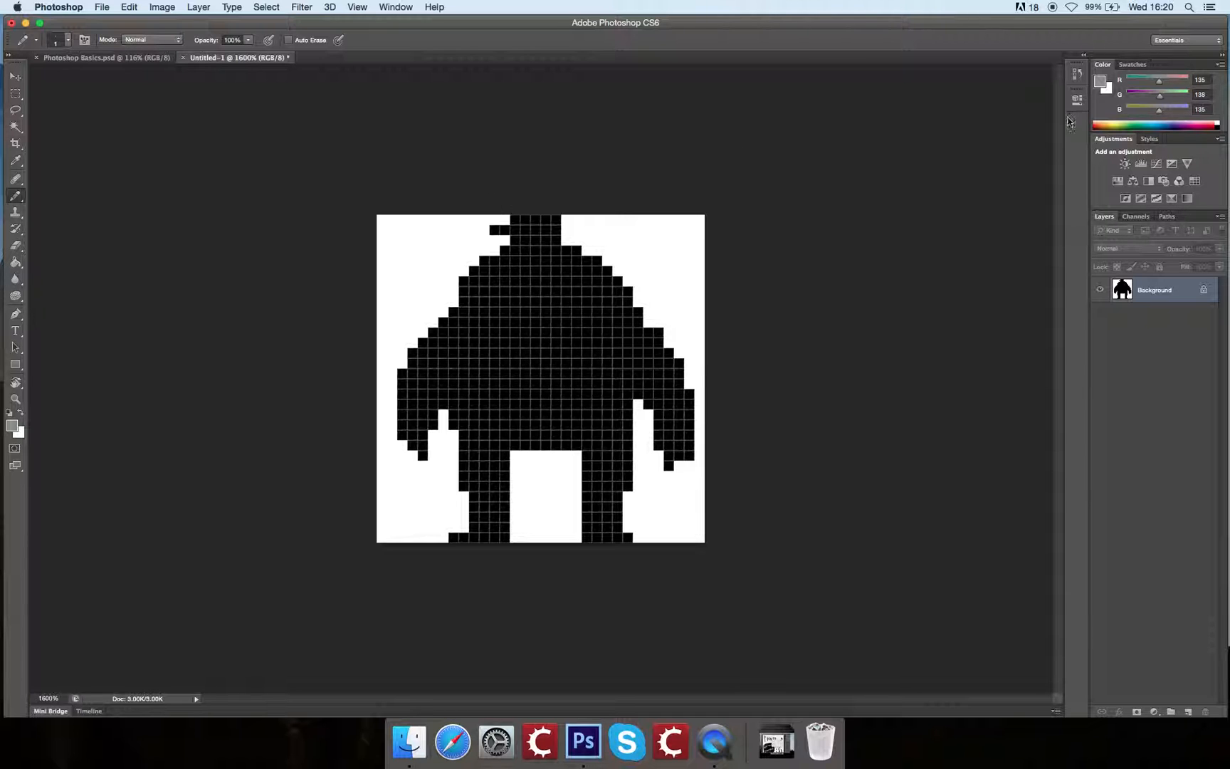
Step: Mix a muted purple-grey foreground colour of about RGB 101, 90, 104 and switch the colour sliders to Lab
{"action": "left_click_drag", "start_coordinate": [1146, 84], "coordinate": [1131, 112]}
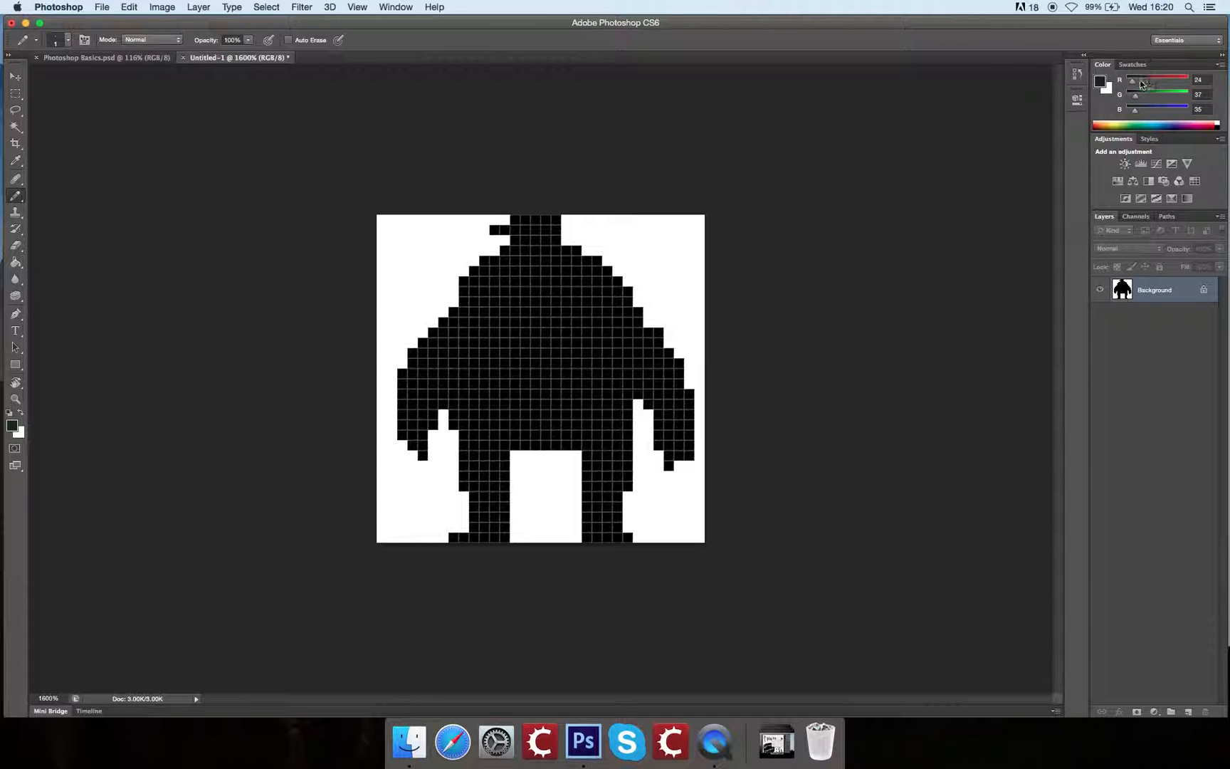
{"action": "left_click_drag", "start_coordinate": [1152, 83], "coordinate": [1146, 116]}
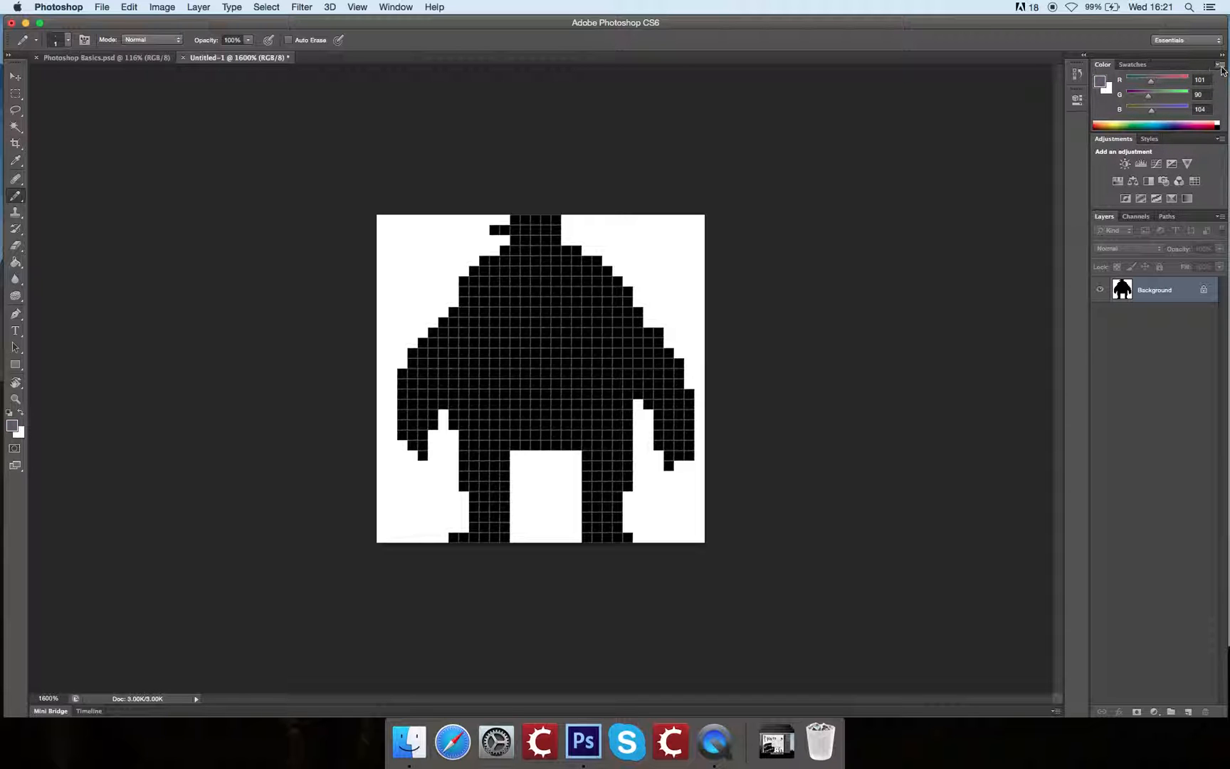
{"action": "left_click", "coordinate": [1221, 65]}
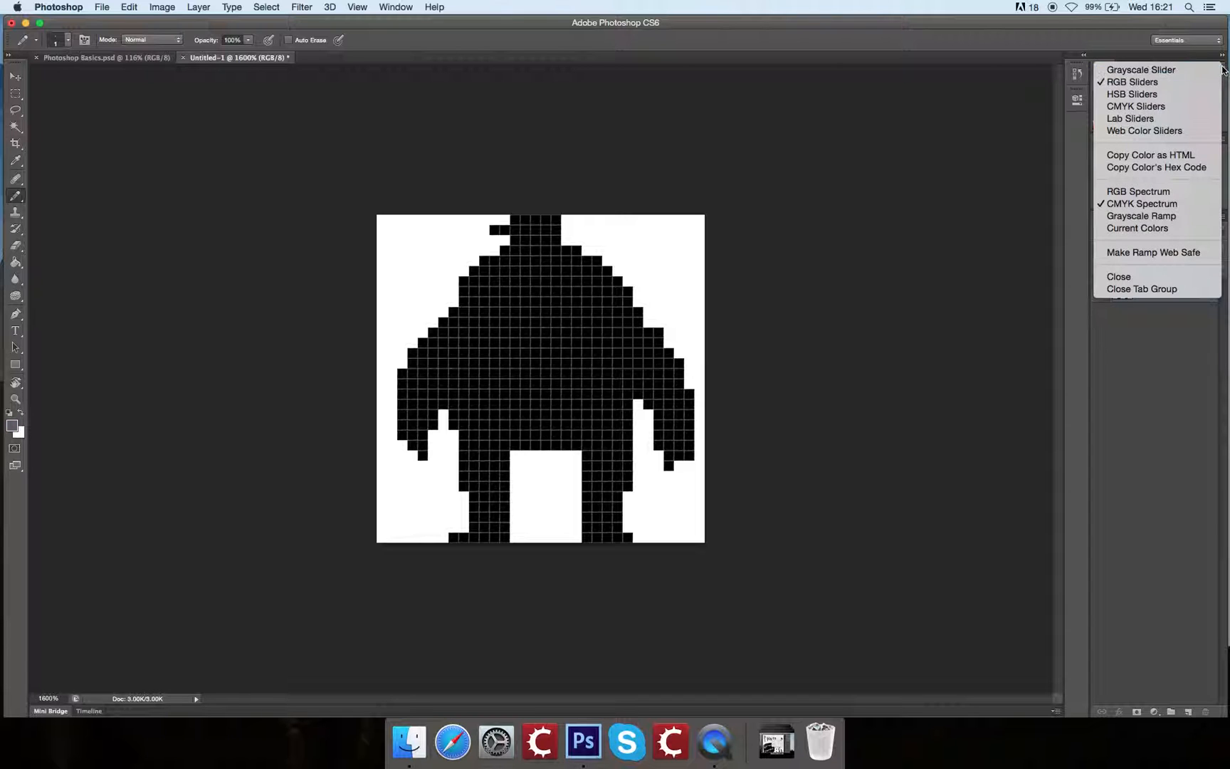
{"action": "left_click", "coordinate": [1151, 121]}
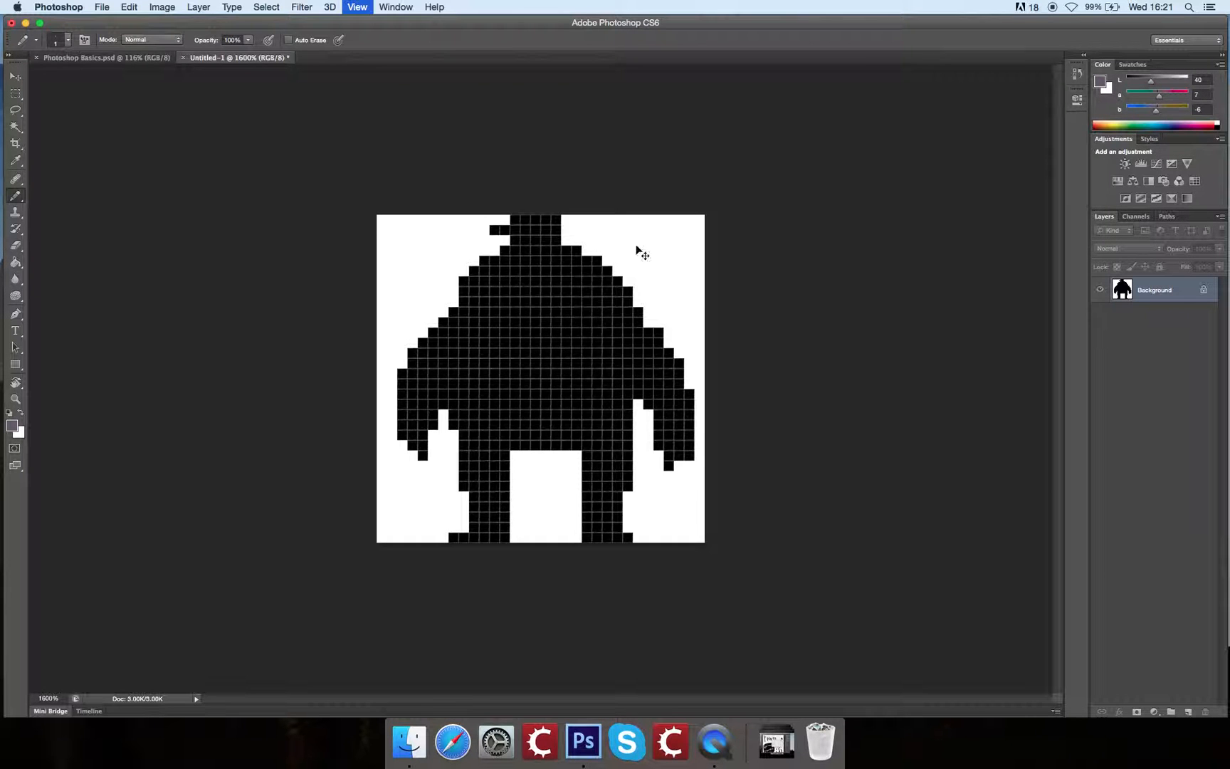
Step: Paint a solid 6 by 6 pixel purple-grey test block on the white area beside the figure's head, using an enlarged Pencil
{"action": "key", "text": "super+equal"}
{"action": "left_click_drag", "start_coordinate": [733, 225], "coordinate": [567, 366]}
{"action": "key", "text": "bracketright"}
{"action": "key", "text": "bracketright"}
{"action": "key", "text": "bracketright"}
{"action": "mouse_move", "coordinate": [649, 247]}
{"action": "left_mouse_down"}
{"action": "mouse_move", "coordinate": [626, 238]}
{"action": "mouse_move", "coordinate": [616, 276]}
{"action": "mouse_move", "coordinate": [616, 239]}
{"action": "left_mouse_up"}
{"action": "key", "text": "bracketleft"}
{"action": "key", "text": "bracketleft"}
{"action": "key", "text": "bracketleft"}
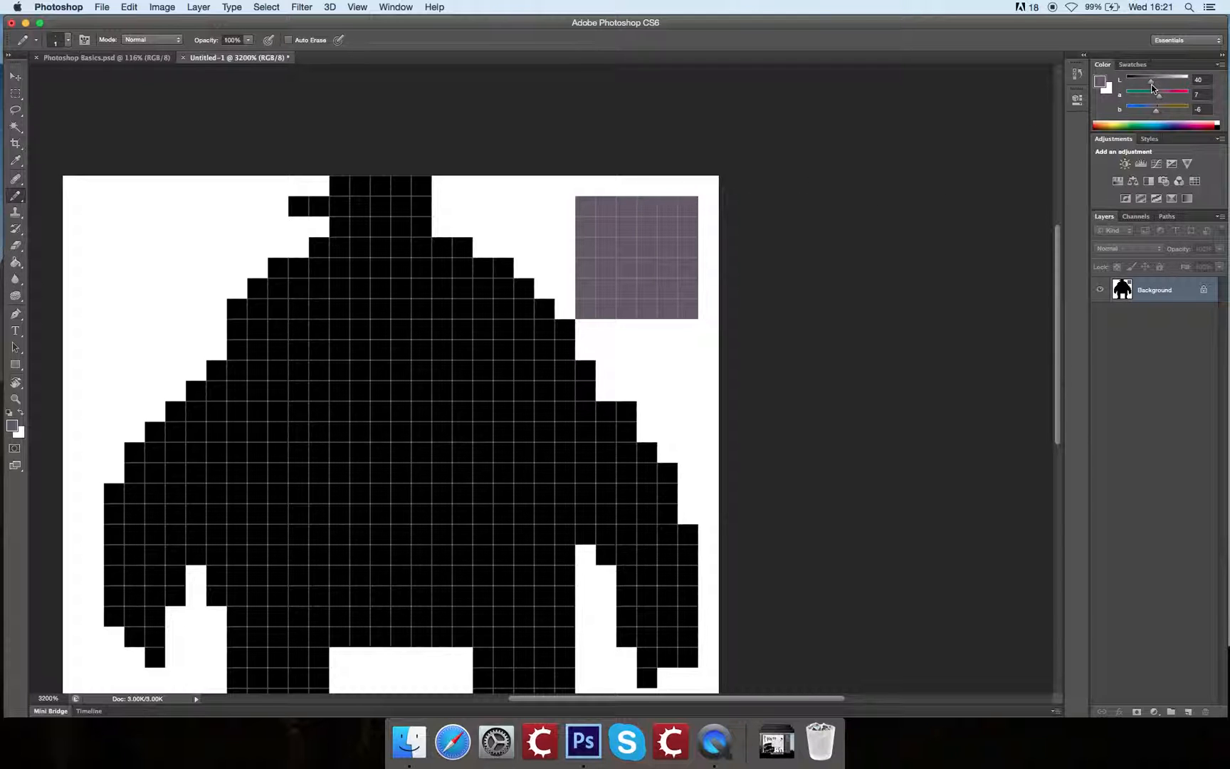
Step: Lower the colour's lightness to 29, shade pixels along the test block's lower edge, and raise the lightness above its starting value
{"action": "left_click_drag", "start_coordinate": [1154, 87], "coordinate": [1145, 86]}
{"action": "left_click_drag", "start_coordinate": [585, 289], "coordinate": [690, 311]}
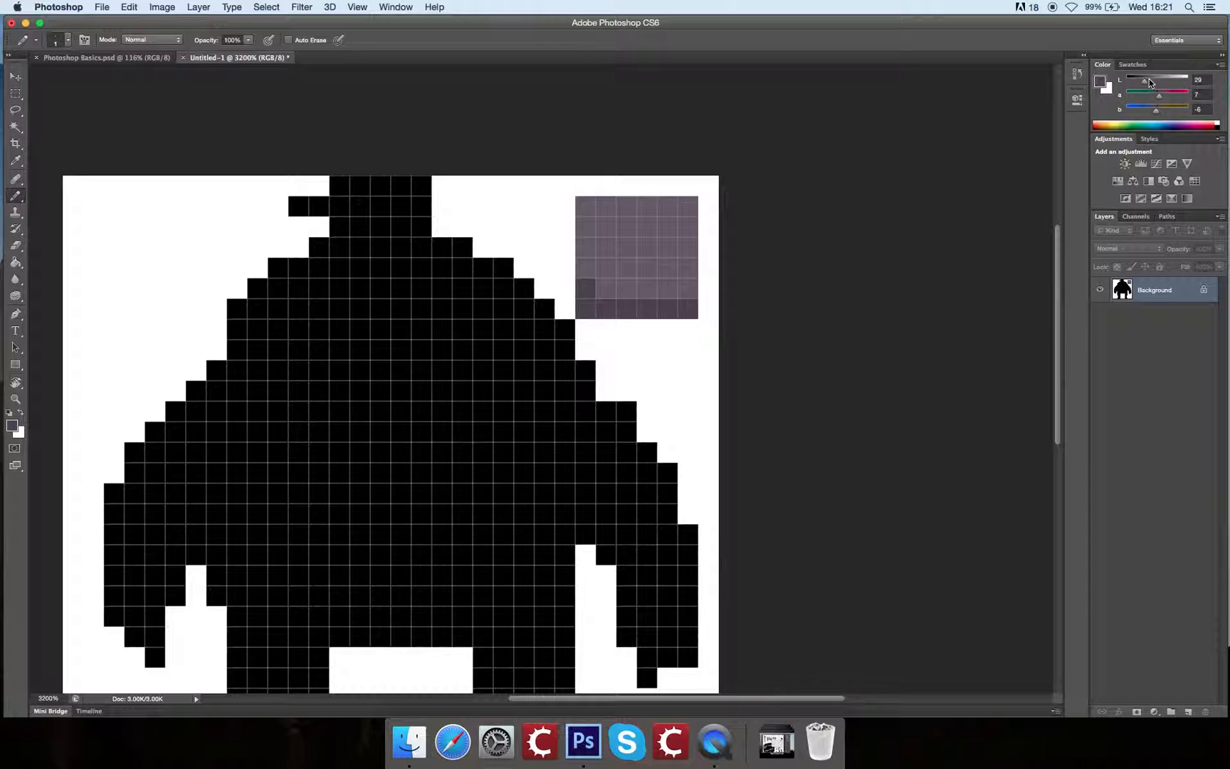
{"action": "left_click_drag", "start_coordinate": [1151, 83], "coordinate": [1154, 84]}
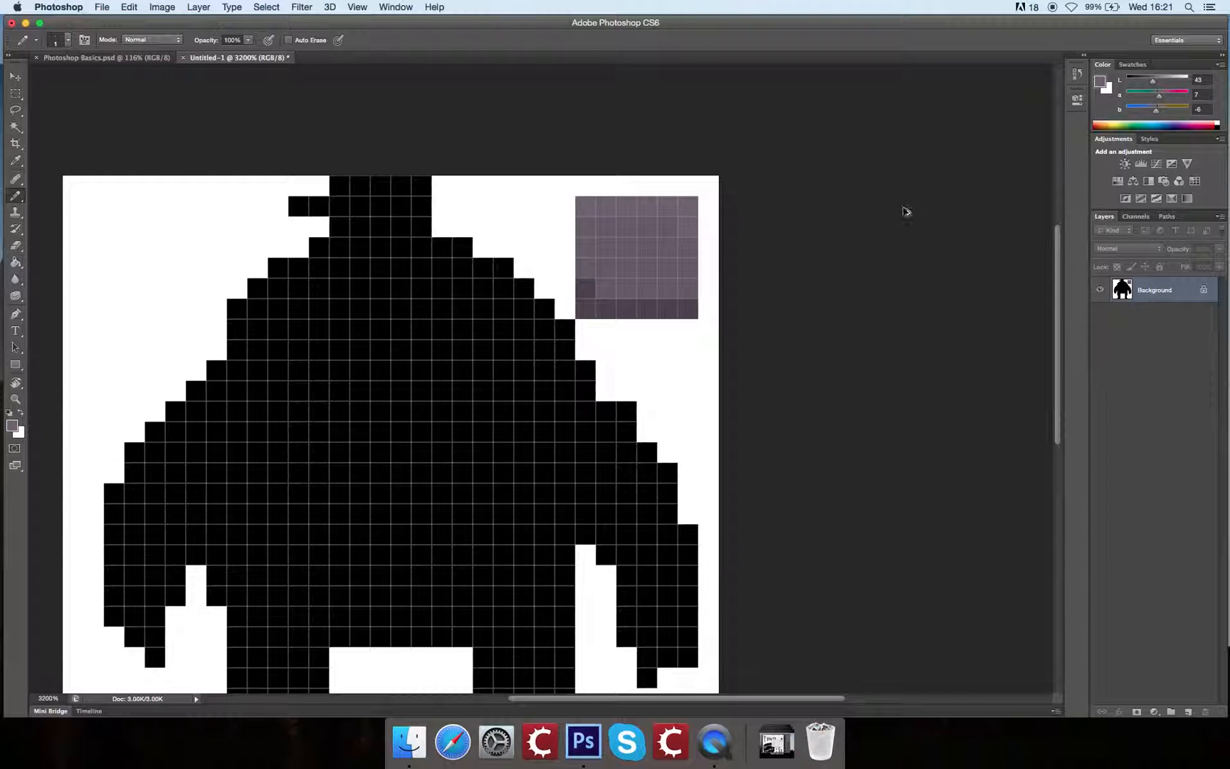
Step: Undo the test block and its shading strokes beside the figure's head
{"action": "key", "text": "super+z"}
{"action": "key", "text": "alt+super+z"}
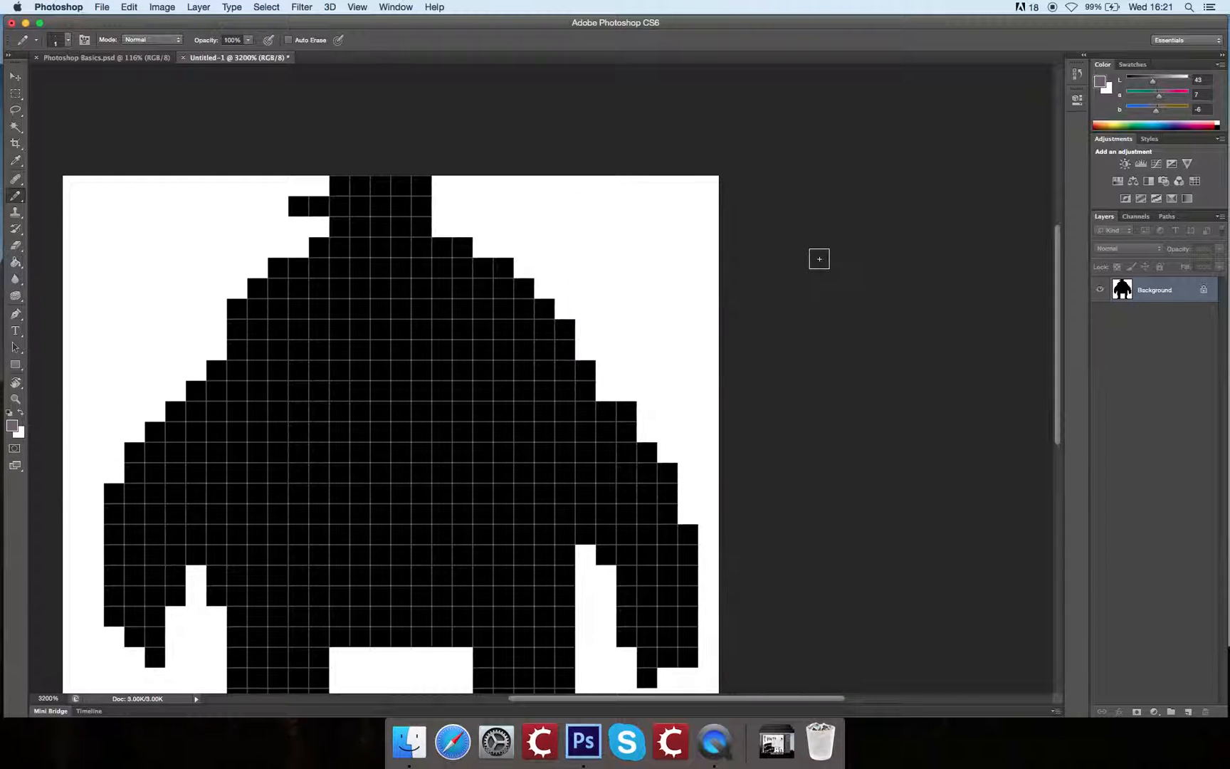
{"action": "mouse_move", "coordinate": [775, 344]}
{"action": "left_mouse_down"}
{"action": "mouse_move", "coordinate": [822, 292]}
{"action": "mouse_move", "coordinate": [849, 291]}
{"action": "mouse_move", "coordinate": [909, 249]}
{"action": "mouse_move", "coordinate": [917, 212]}
{"action": "mouse_move", "coordinate": [930, 247]}
{"action": "mouse_move", "coordinate": [919, 225]}
{"action": "left_mouse_up"}
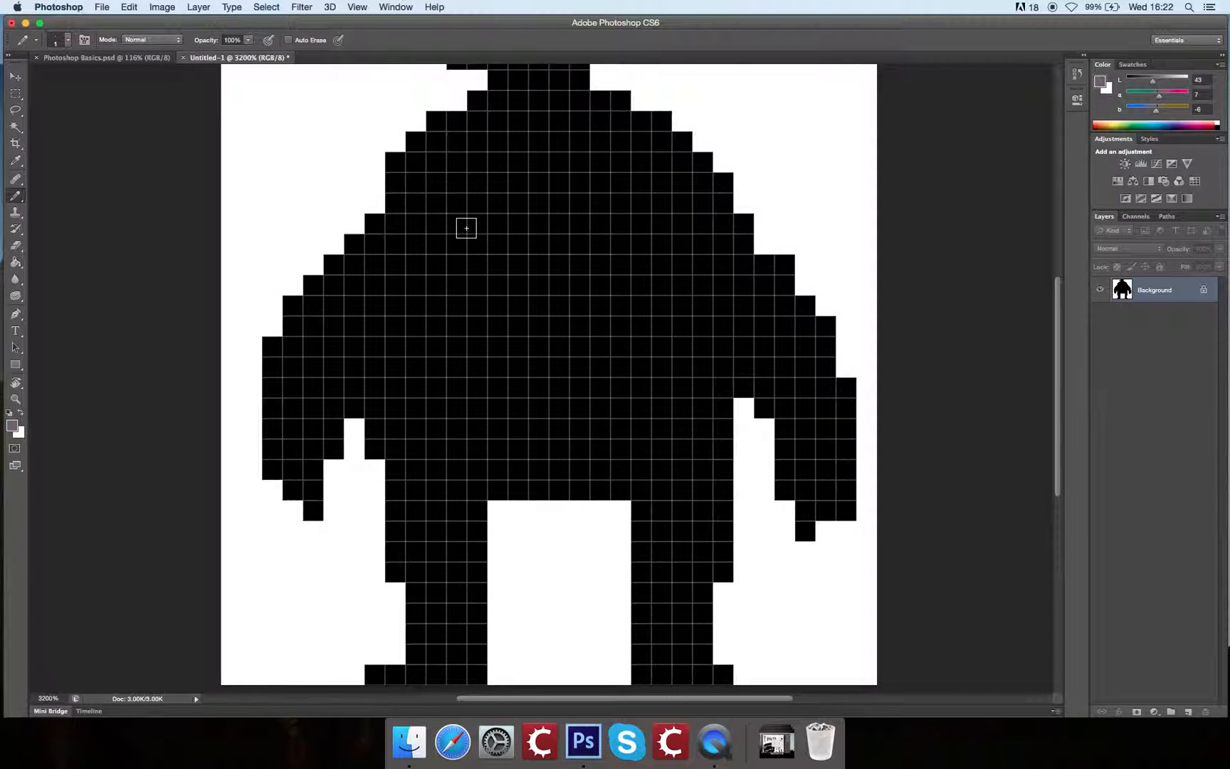
Step: Show the document Grid over the canvas
{"action": "left_click", "coordinate": [358, 7]}
{"action": "left_click", "coordinate": [364, 5]}
{"action": "left_click", "coordinate": [362, 5]}
{"action": "mouse_move", "coordinate": [437, 218]}
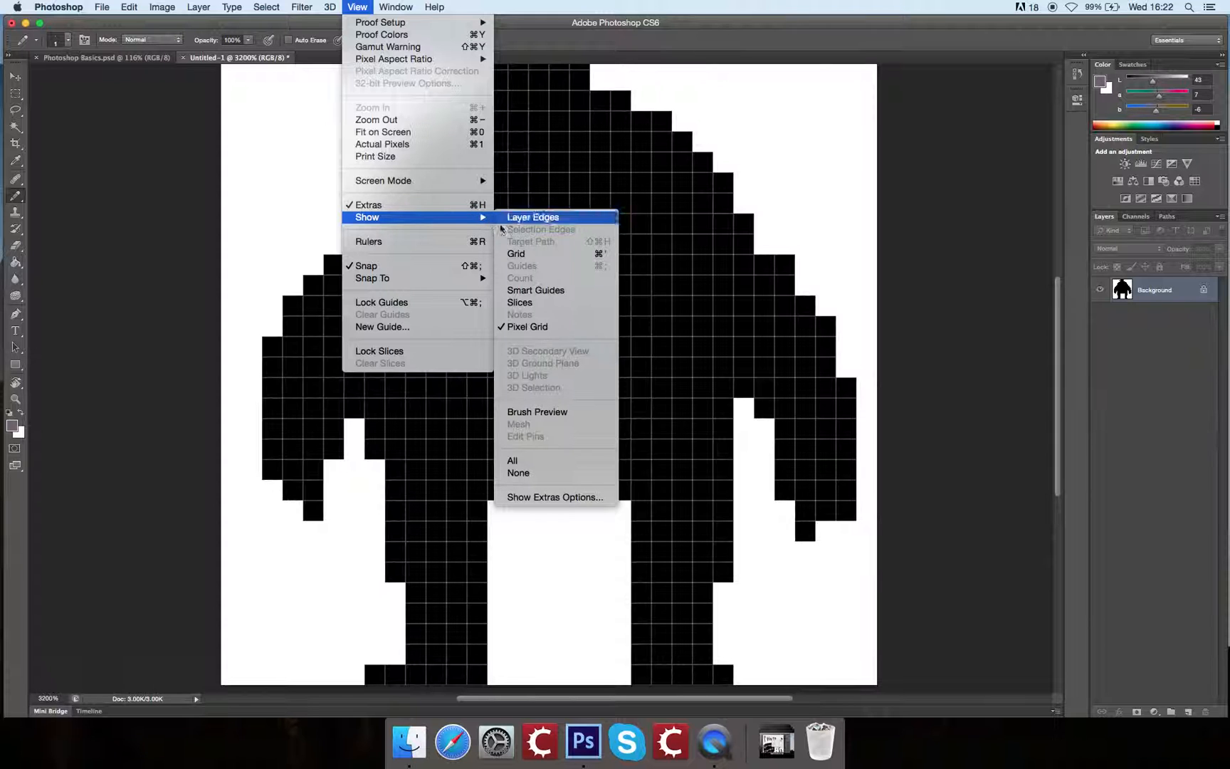
{"action": "left_click", "coordinate": [532, 254]}
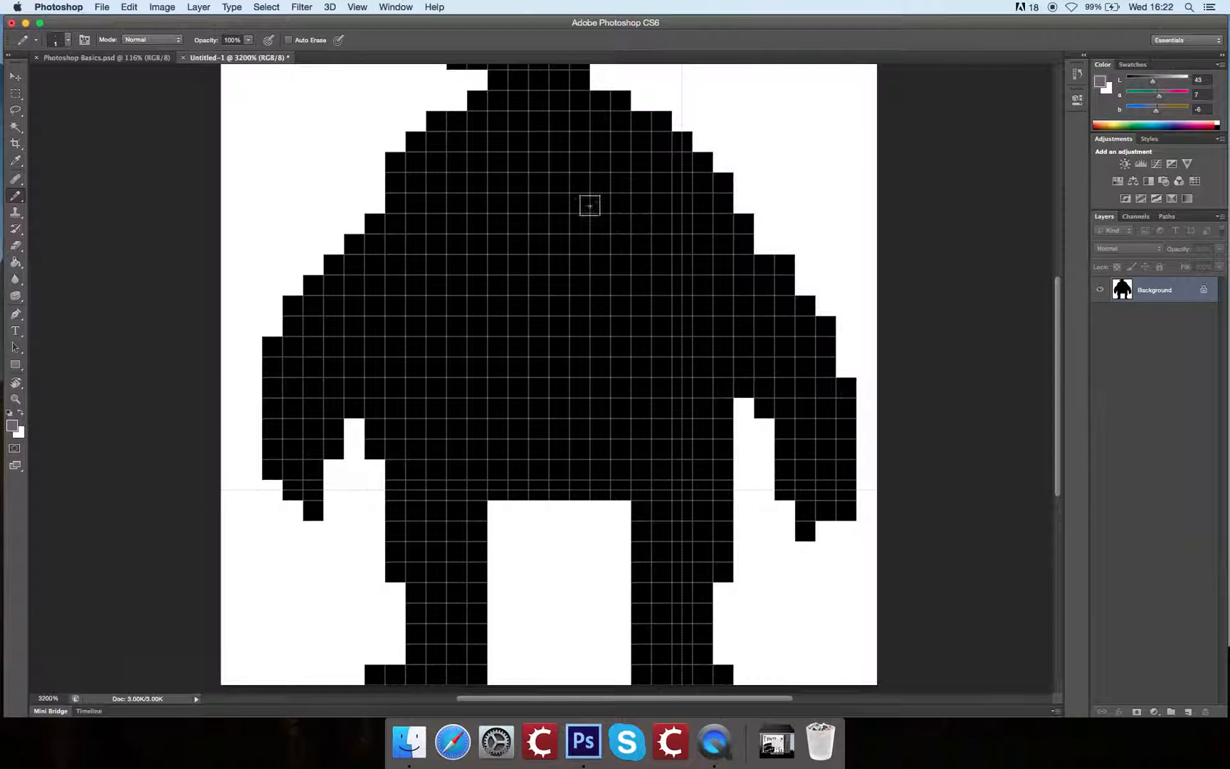
Step: Hide the Pixel Grid so that only the document Grid overlays the figure
{"action": "left_click", "coordinate": [360, 7]}
{"action": "mouse_move", "coordinate": [427, 217]}
{"action": "left_click", "coordinate": [577, 328]}
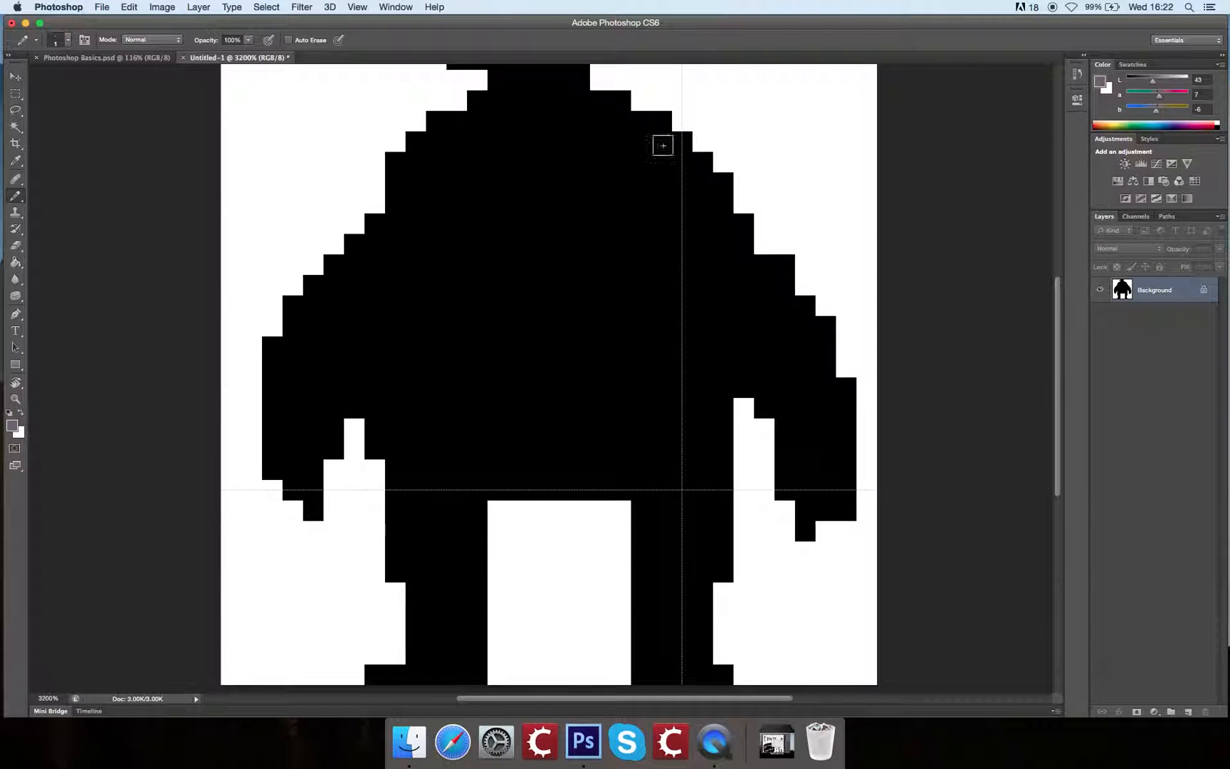
{"action": "key", "text": "super+minus"}
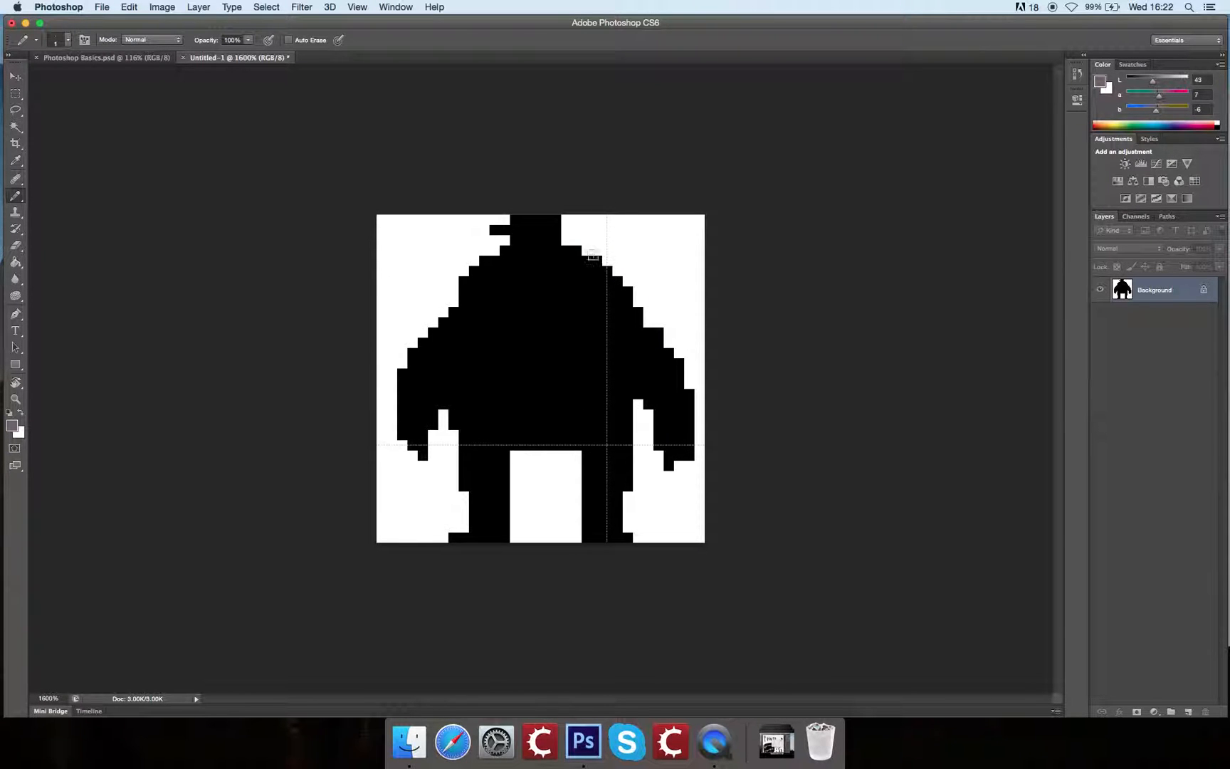
{"action": "left_click", "coordinate": [358, 6]}
{"action": "mouse_move", "coordinate": [401, 220]}
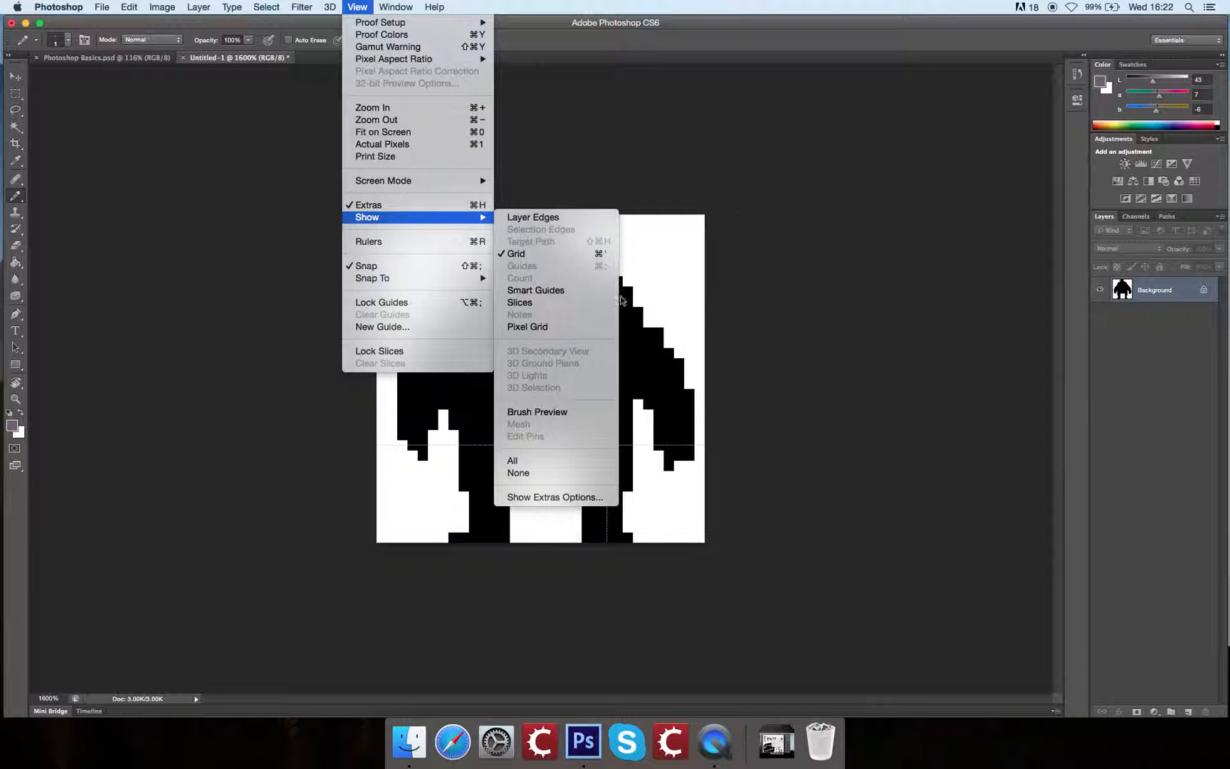
{"action": "left_click", "coordinate": [530, 180]}
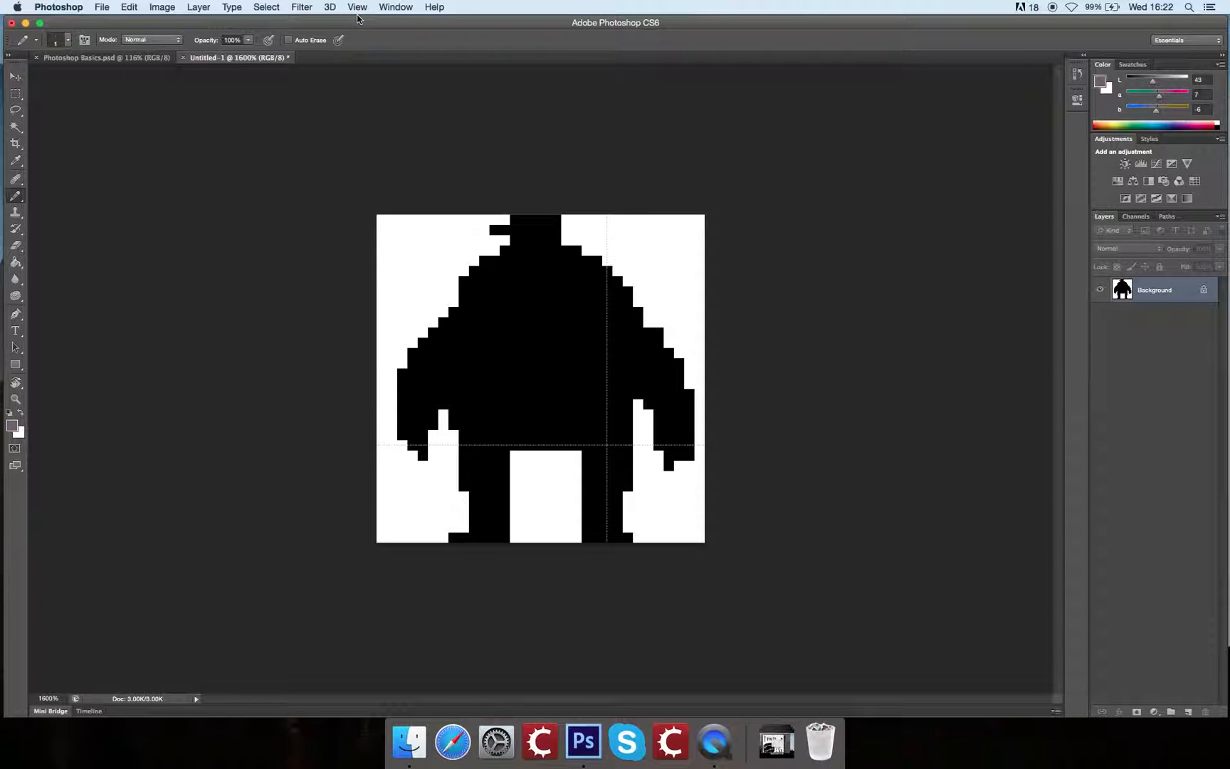
Step: Set the grid preferences to a gridline every 32 pixels with 32 subdivisions, and return to the Pencil tool
{"action": "left_click", "coordinate": [60, 7]}
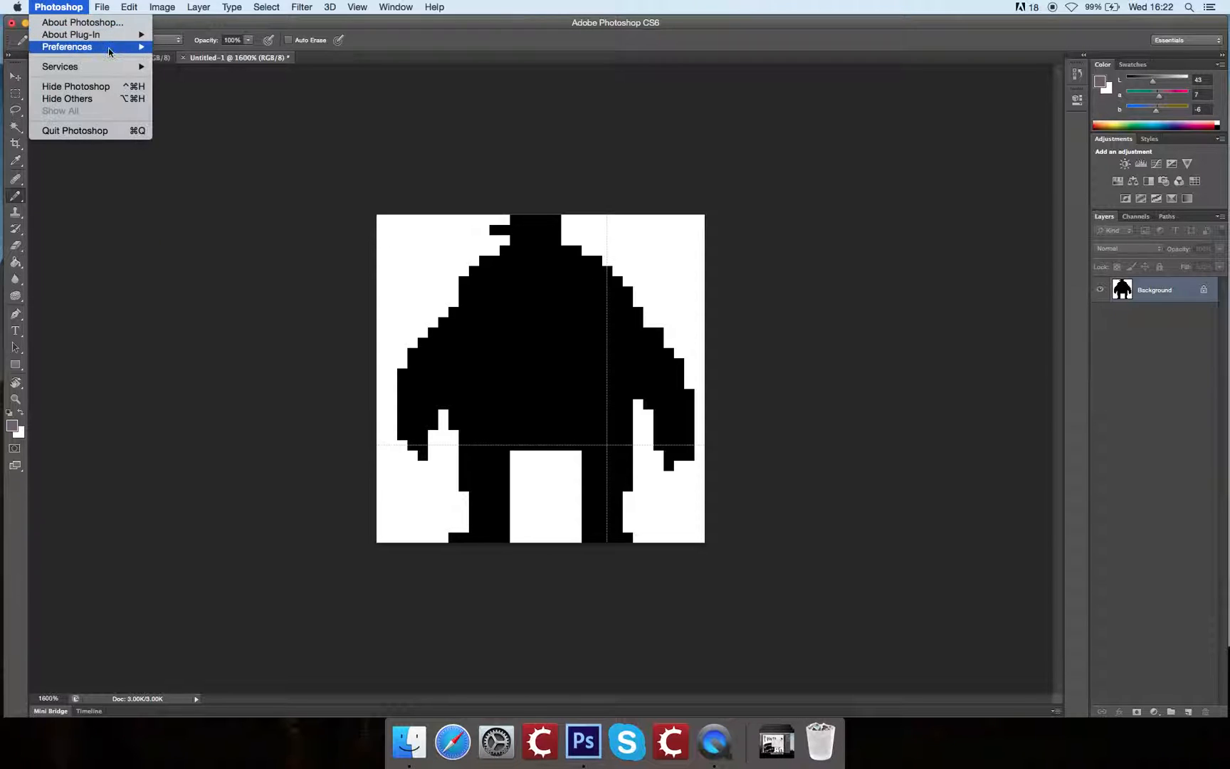
{"action": "mouse_move", "coordinate": [109, 53]}
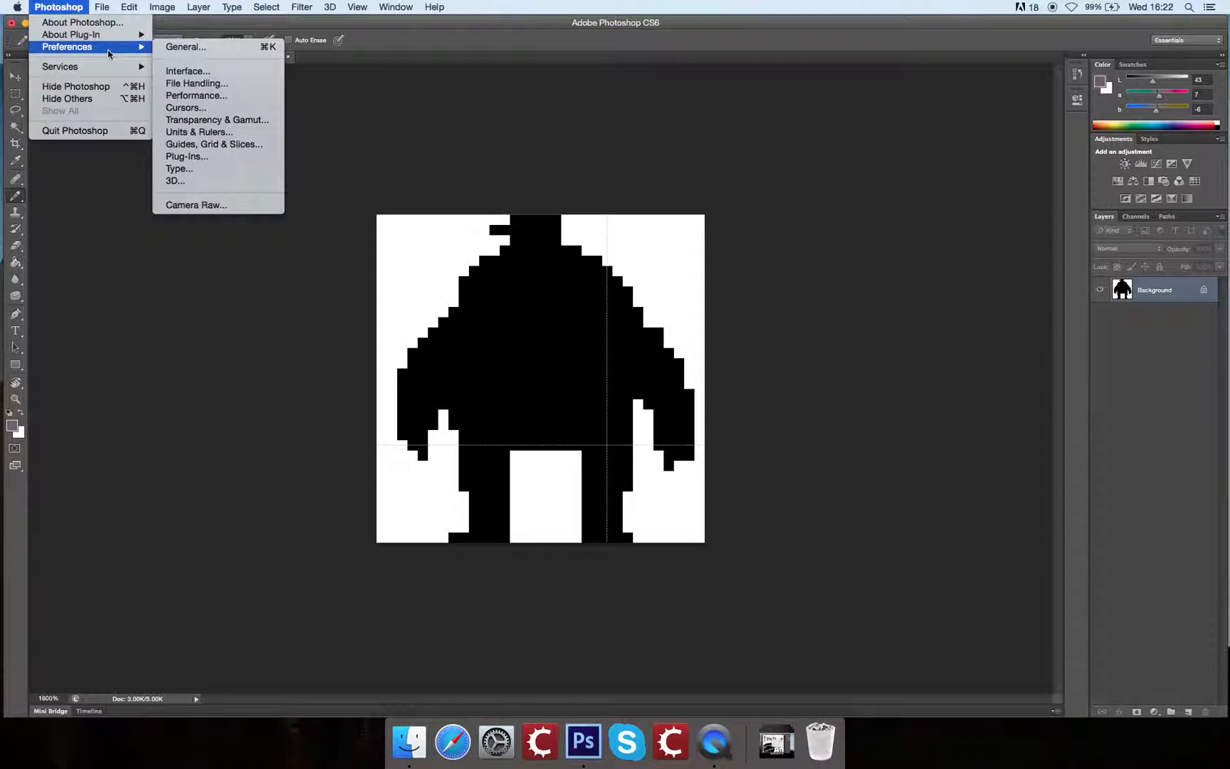
{"action": "left_click", "coordinate": [244, 146]}
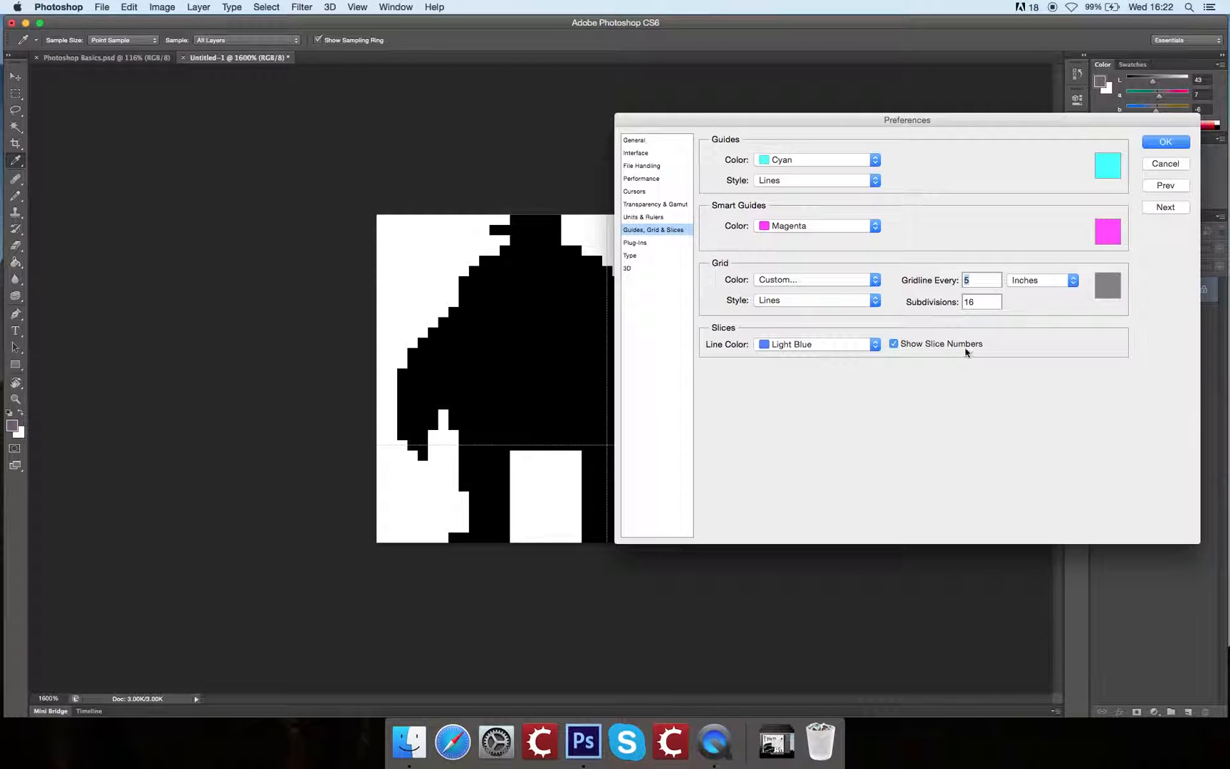
{"action": "left_click", "coordinate": [1037, 282]}
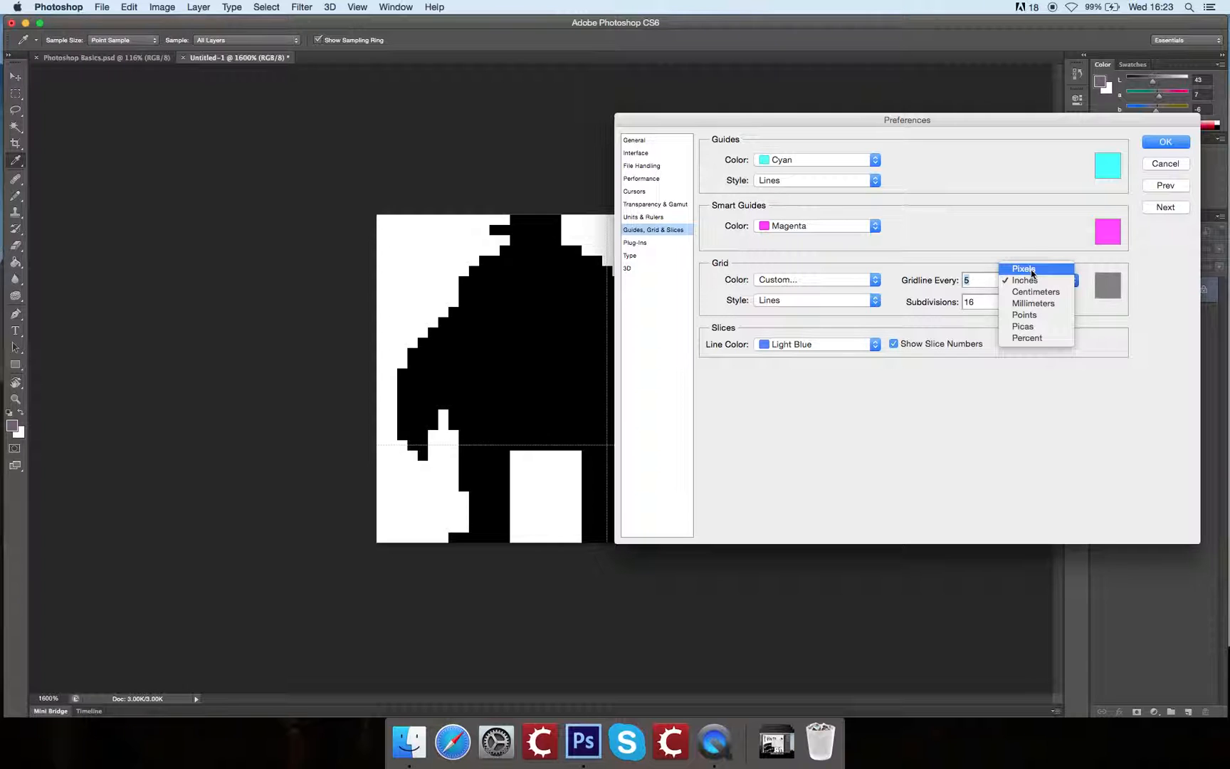
{"action": "left_click", "coordinate": [1025, 270]}
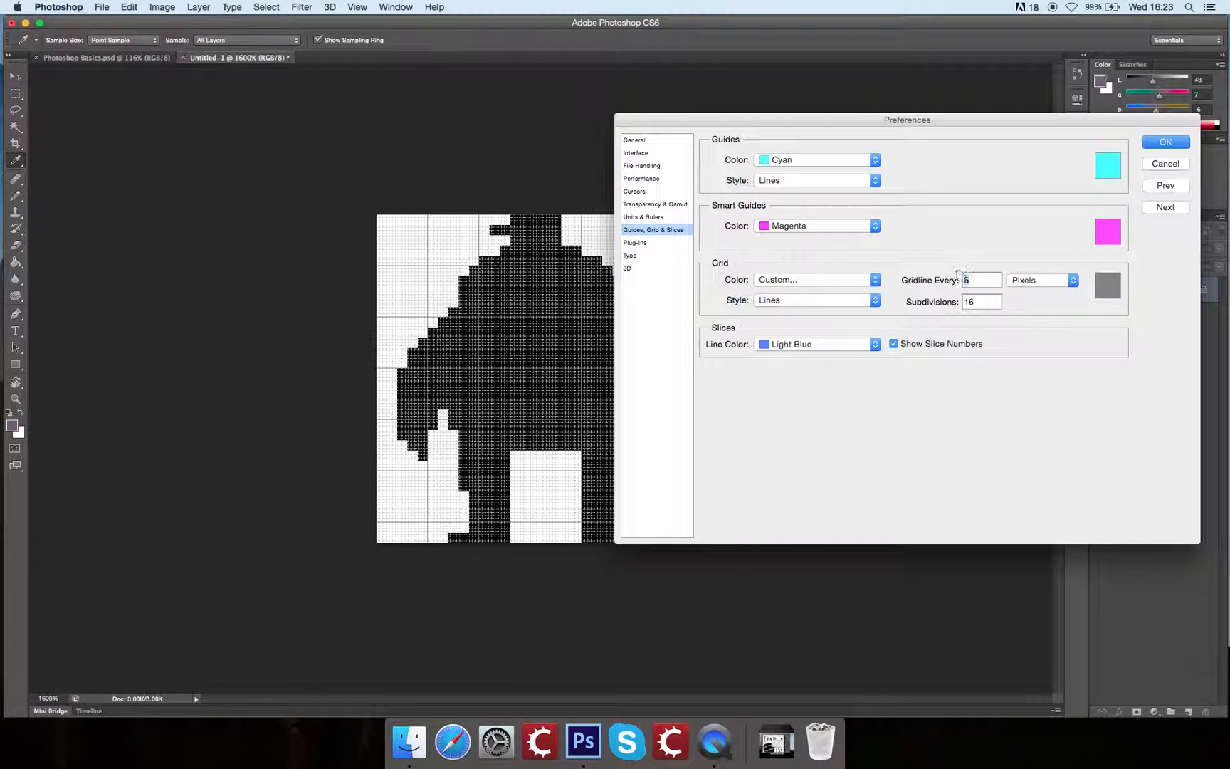
{"action": "type", "text": "32"}
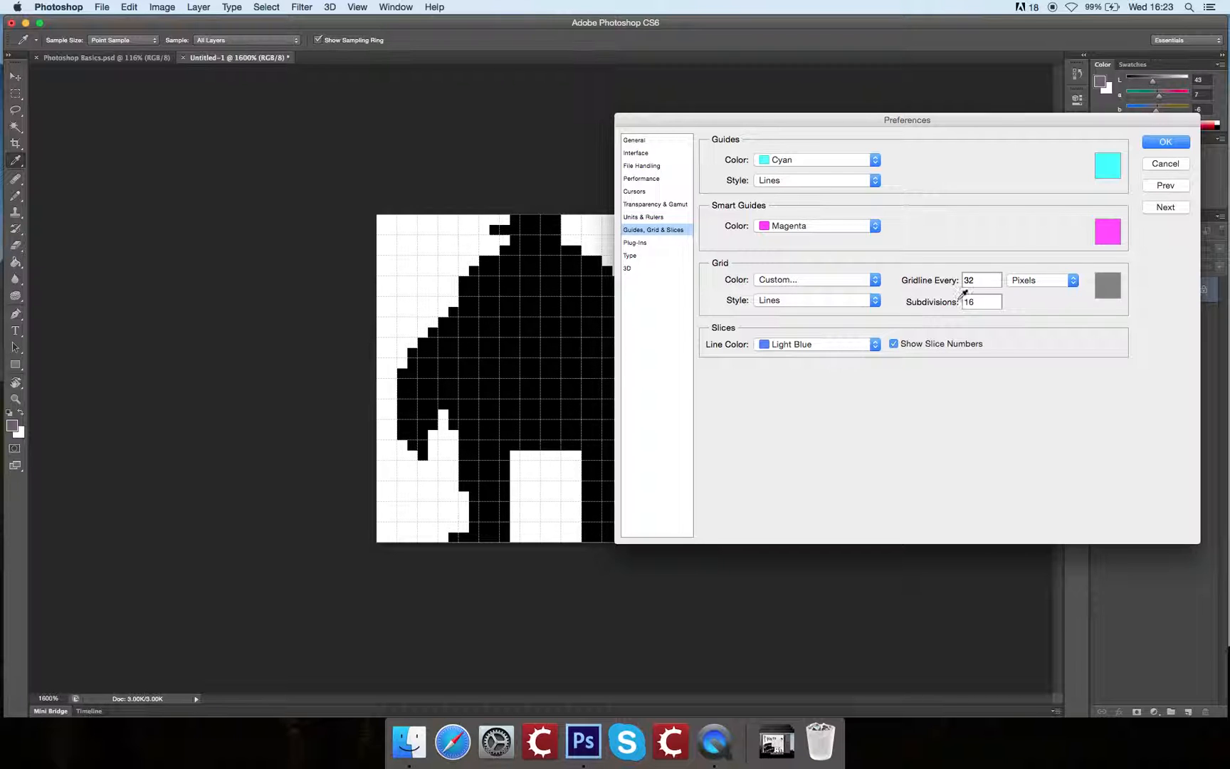
{"action": "key", "text": "Tab"}
{"action": "type", "text": "32"}
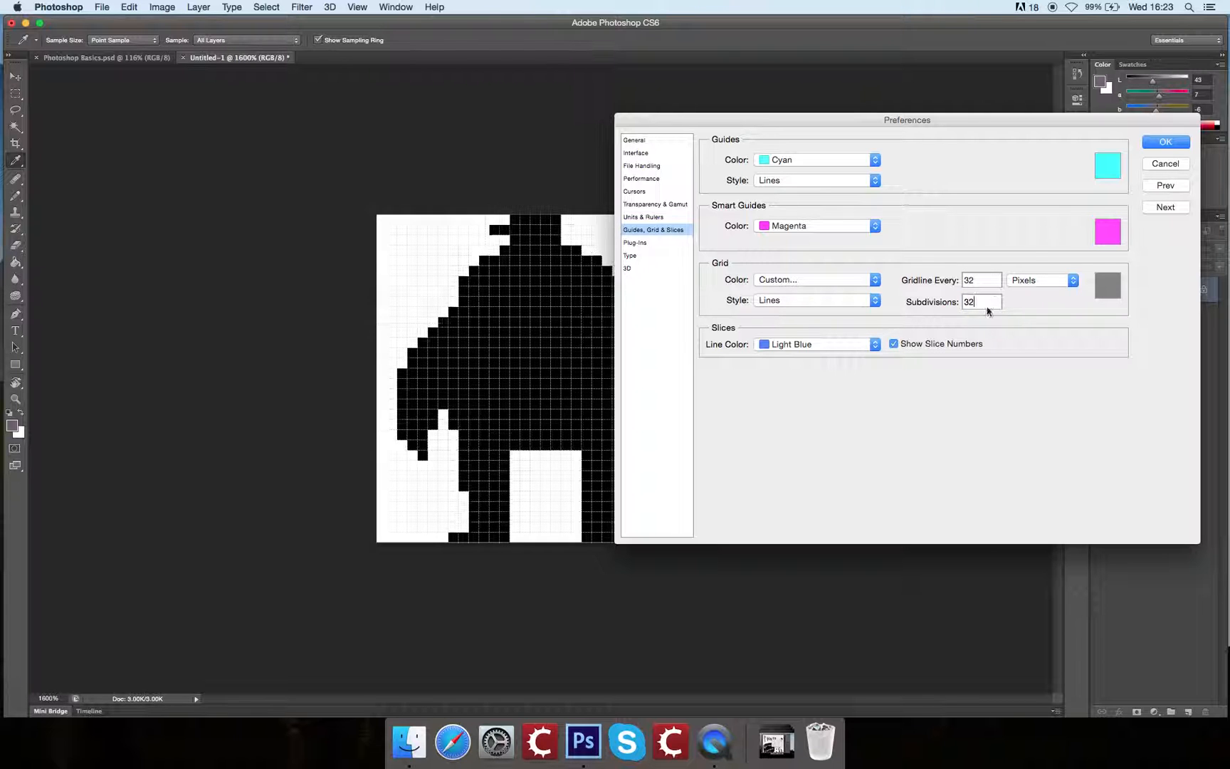
{"action": "left_click", "coordinate": [1166, 142]}
{"action": "key", "text": "b"}
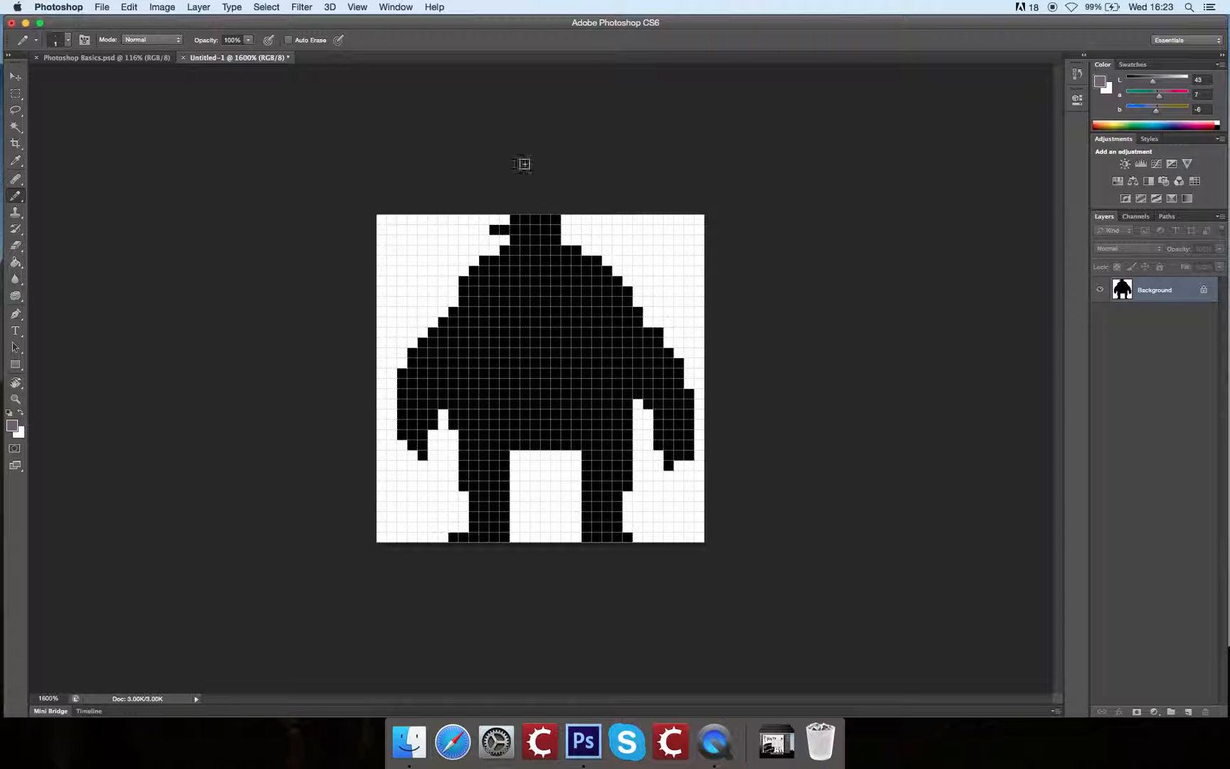
{"action": "left_click", "coordinate": [356, 6]}
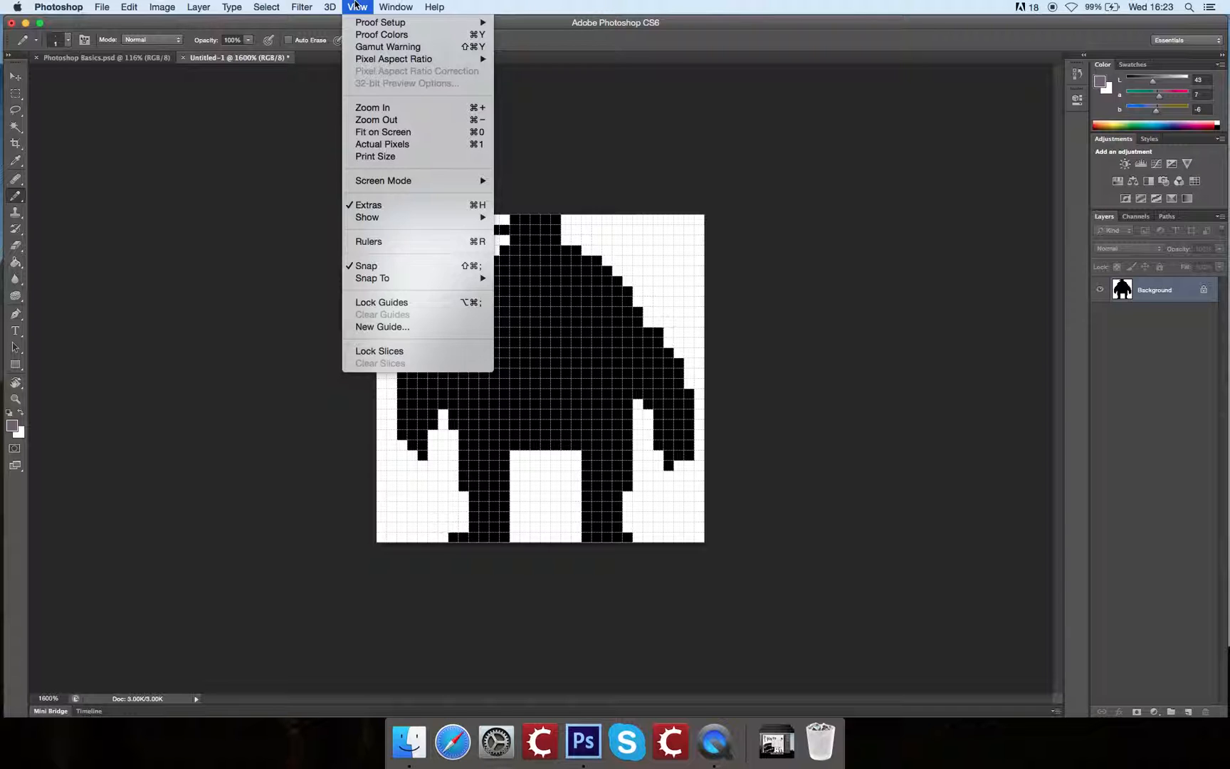
{"action": "left_click", "coordinate": [716, 255]}
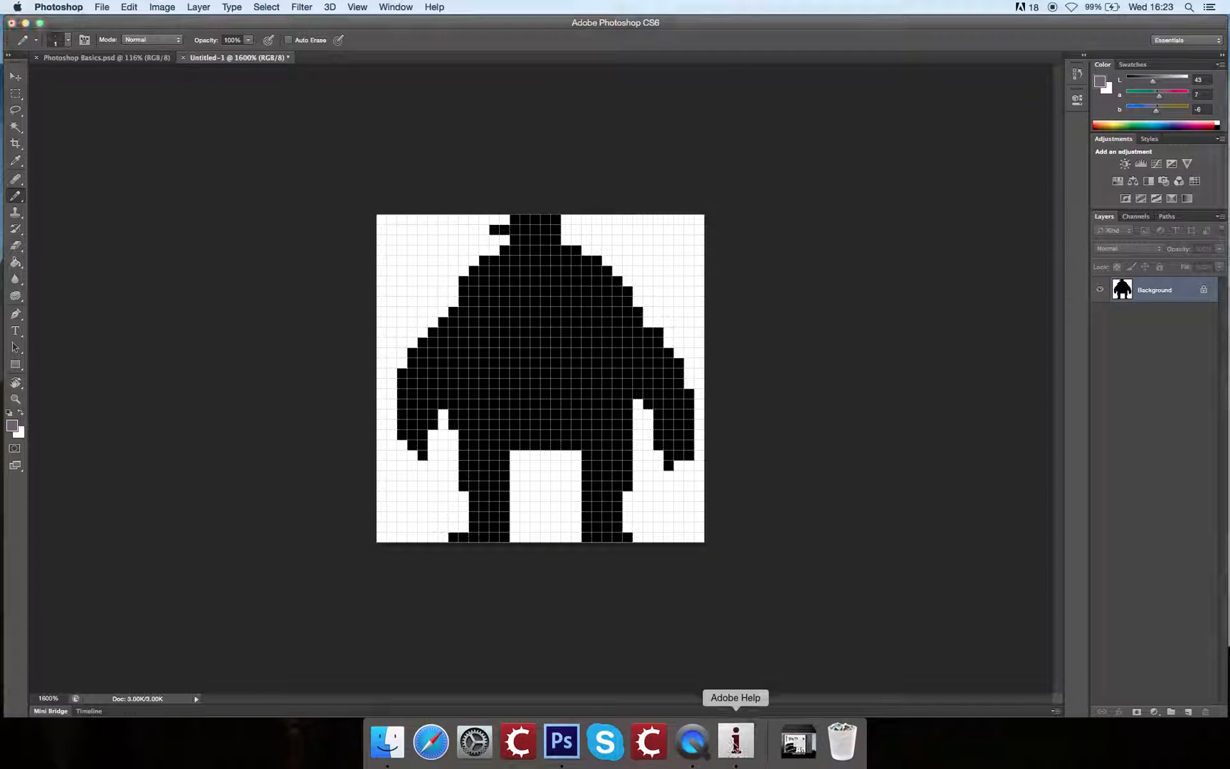
{"action": "right_click", "coordinate": [736, 741]}
{"action": "left_click", "coordinate": [762, 695]}
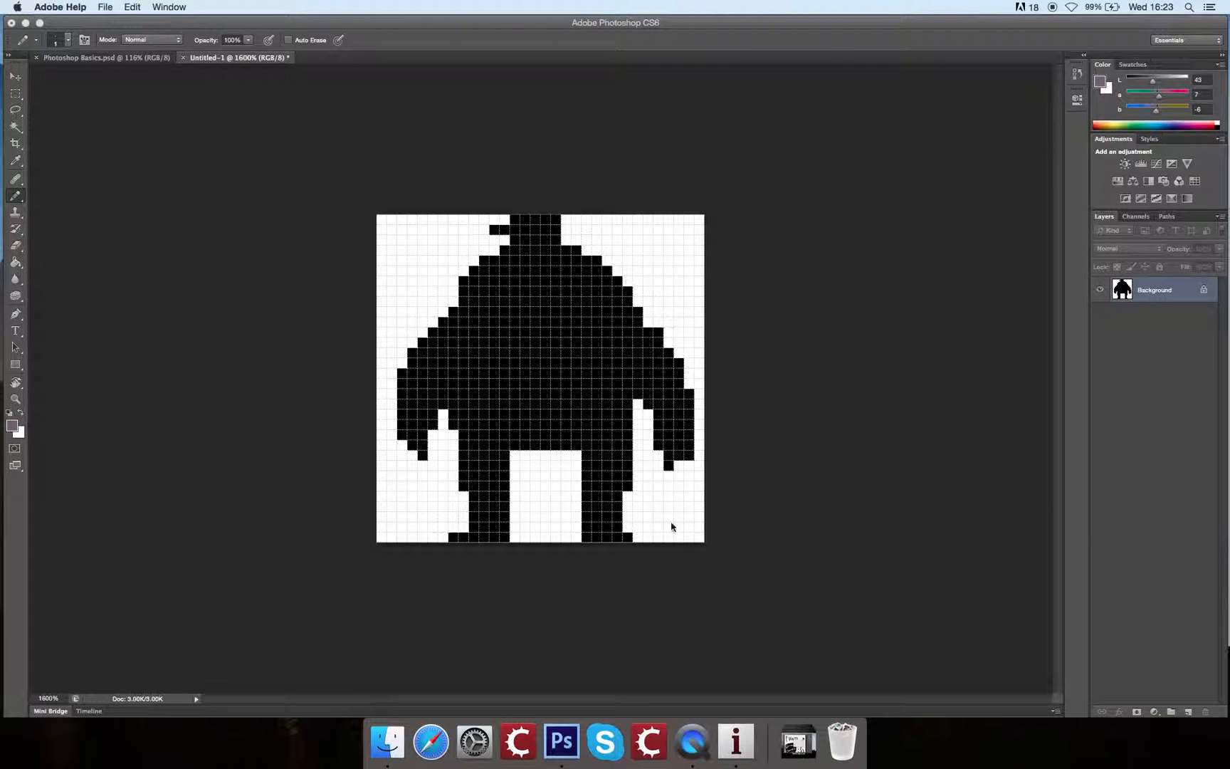
Step: Try a short horizontal Pencil stroke on the white area beside the figure's head and undo it
{"action": "mouse_move", "coordinate": [659, 251]}
{"action": "left_mouse_down"}
{"action": "mouse_move", "coordinate": [659, 240]}
{"action": "mouse_move", "coordinate": [689, 240]}
{"action": "mouse_move", "coordinate": [690, 250]}
{"action": "left_mouse_up"}
{"action": "key", "text": "super+equal"}
{"action": "key", "text": "space"}
{"action": "left_click_drag", "start_coordinate": [750, 220], "coordinate": [494, 318]}
{"action": "key", "text": "super+z"}
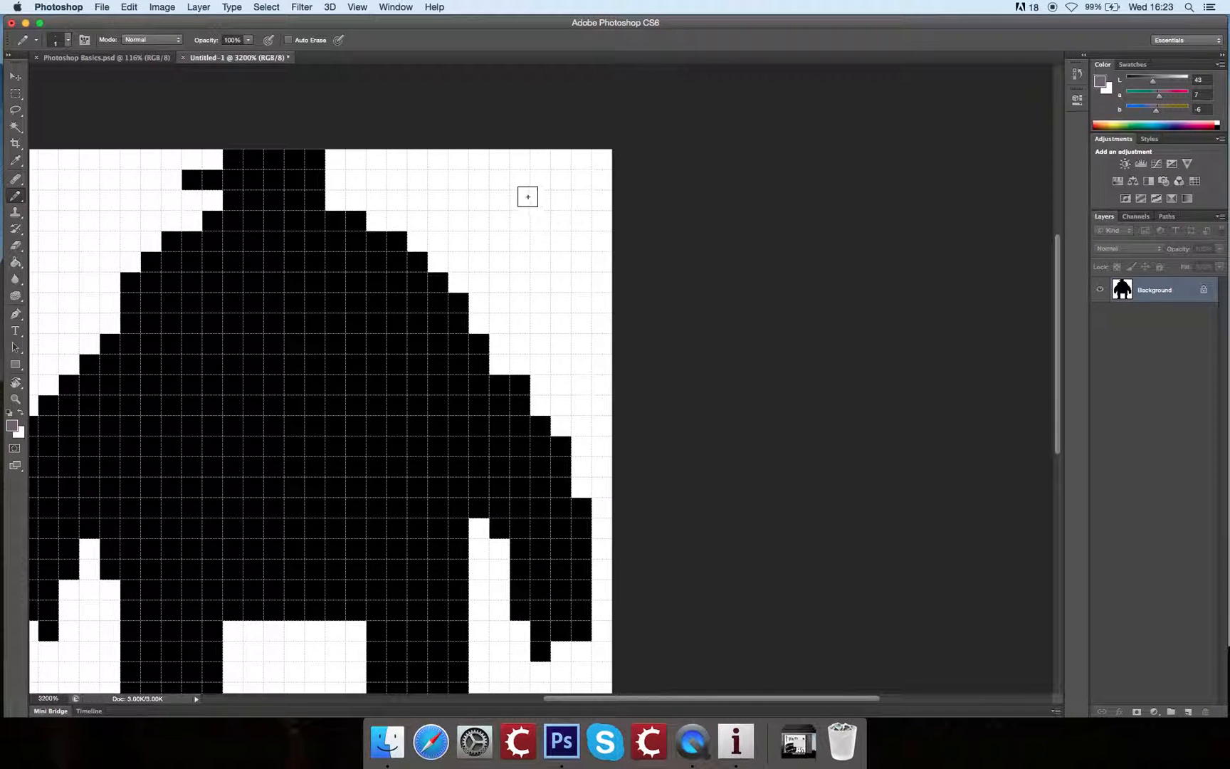
Step: Test the Pencil beside the head with one single pixel, a two-pixel horizontal and a two-pixel vertical stroke, and undo all three
{"action": "left_click", "coordinate": [540, 221]}
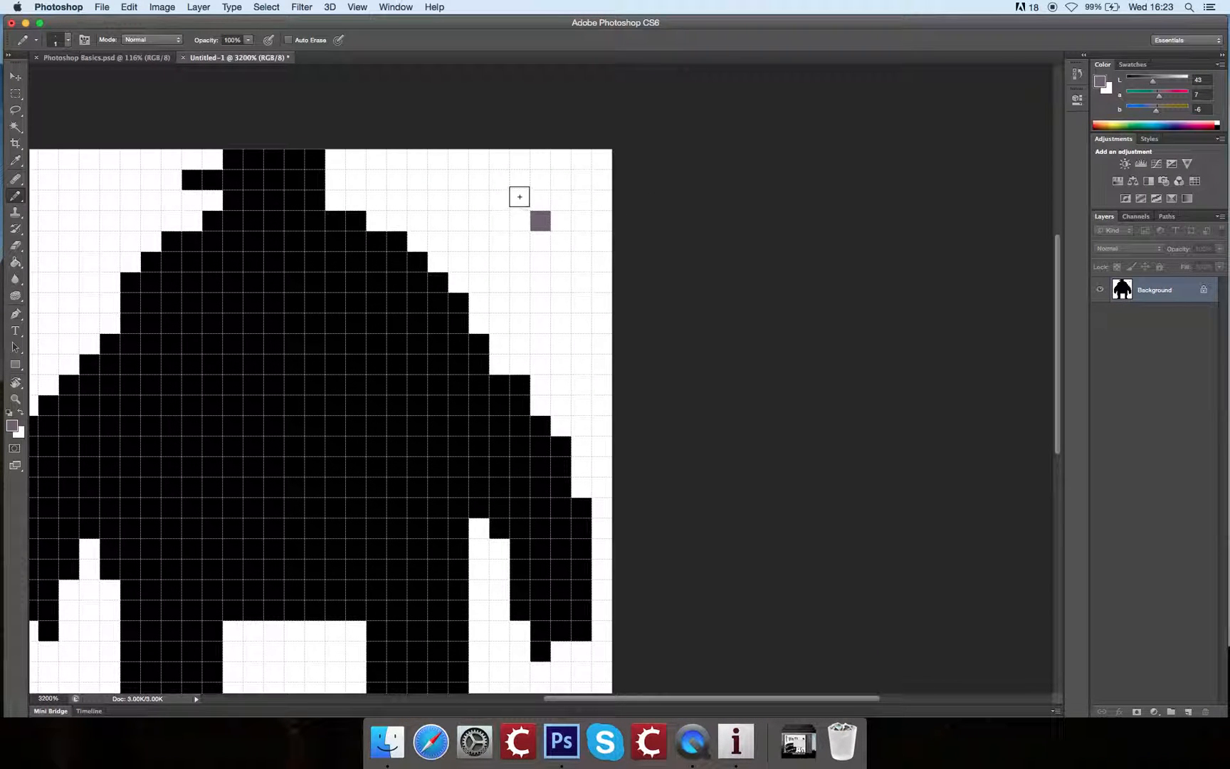
{"action": "left_click_drag", "start_coordinate": [479, 200], "coordinate": [499, 201]}
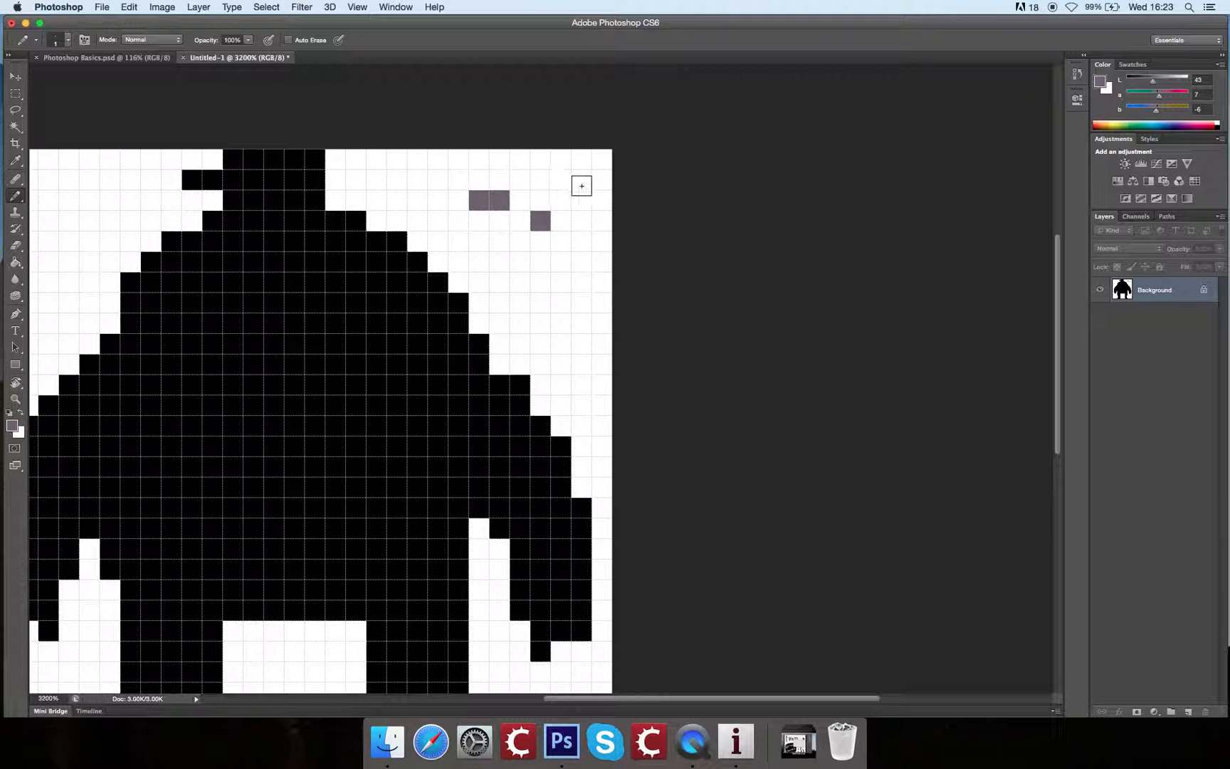
{"action": "left_click_drag", "start_coordinate": [580, 179], "coordinate": [580, 200]}
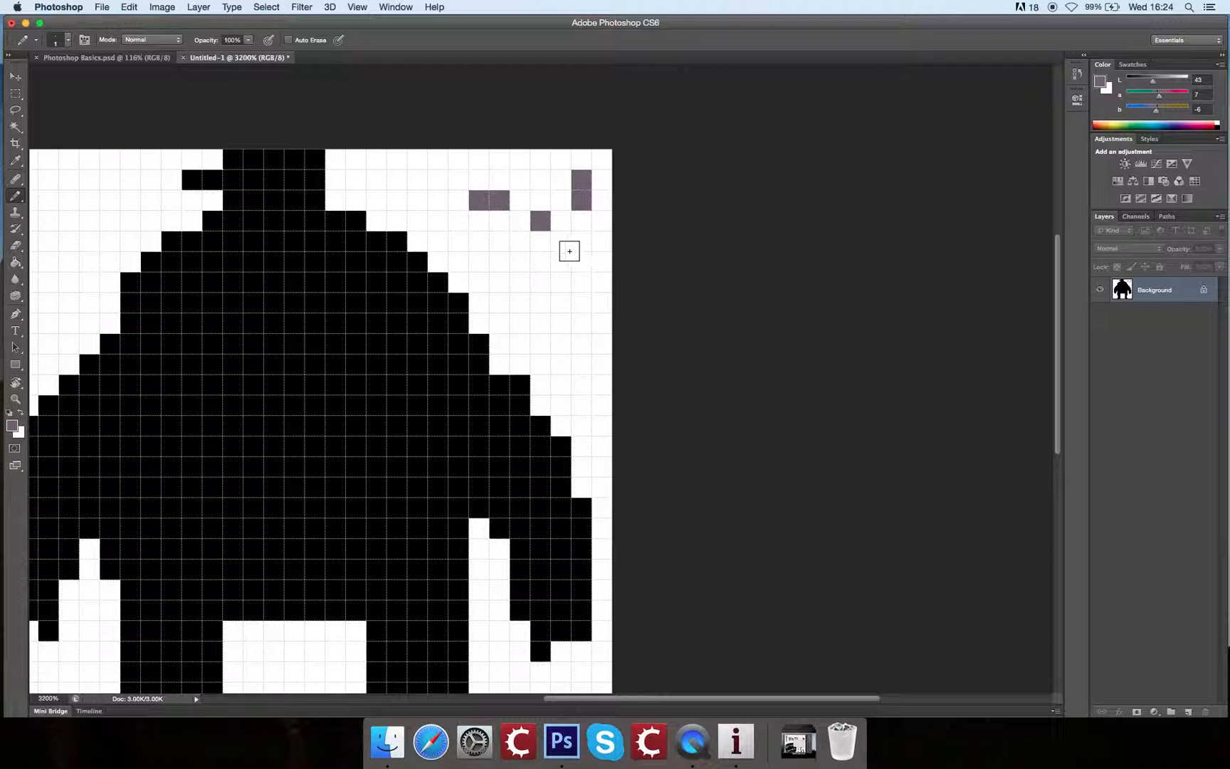
{"action": "key", "text": "super+alt+z"}
{"action": "key", "text": "super+alt+z"}
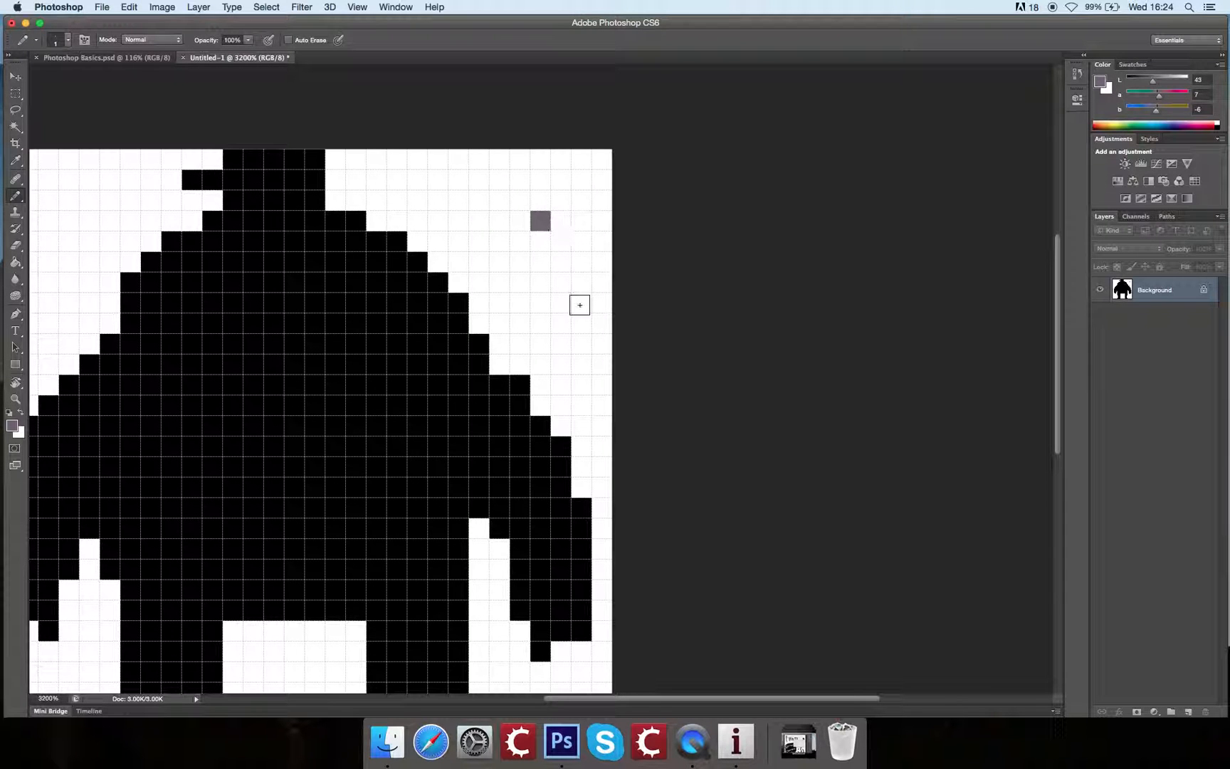
{"action": "key", "text": "super+alt+z"}
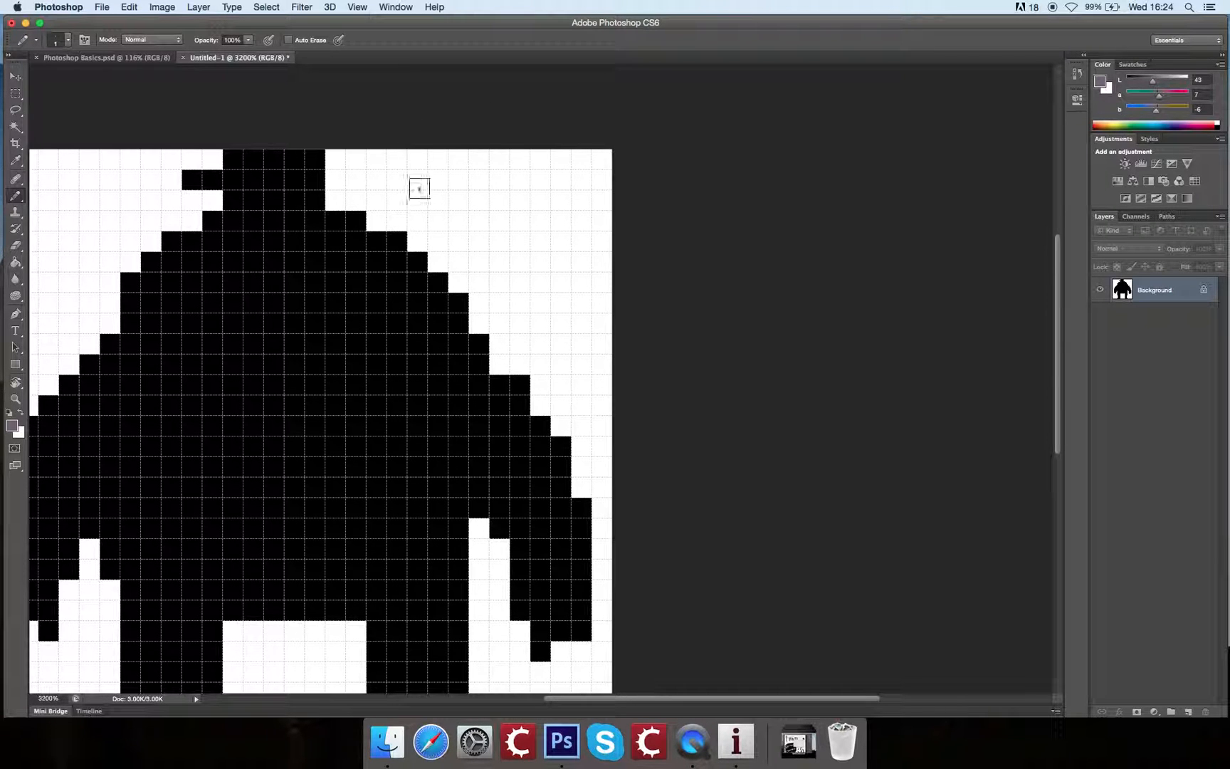
Step: Turn off Snap, test the Pencil with three separate pixels beside the figure's head, and undo them
{"action": "left_click", "coordinate": [358, 7]}
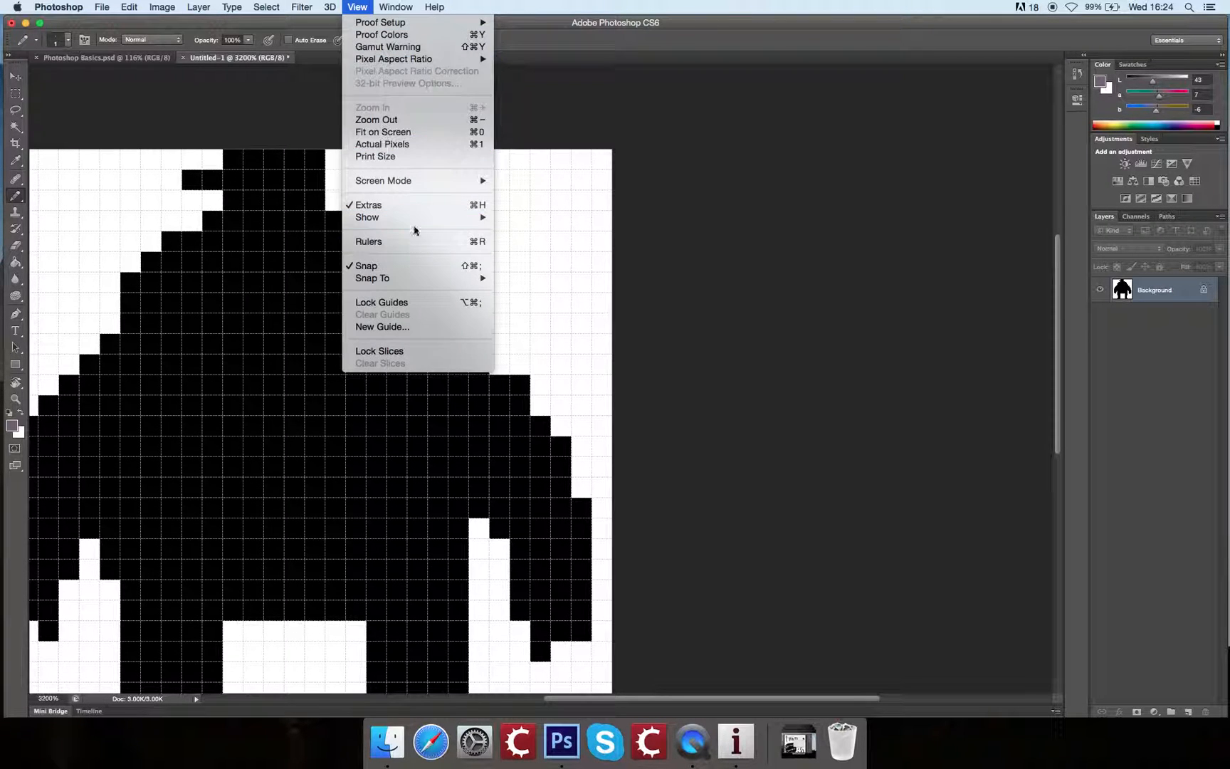
{"action": "left_click", "coordinate": [414, 267]}
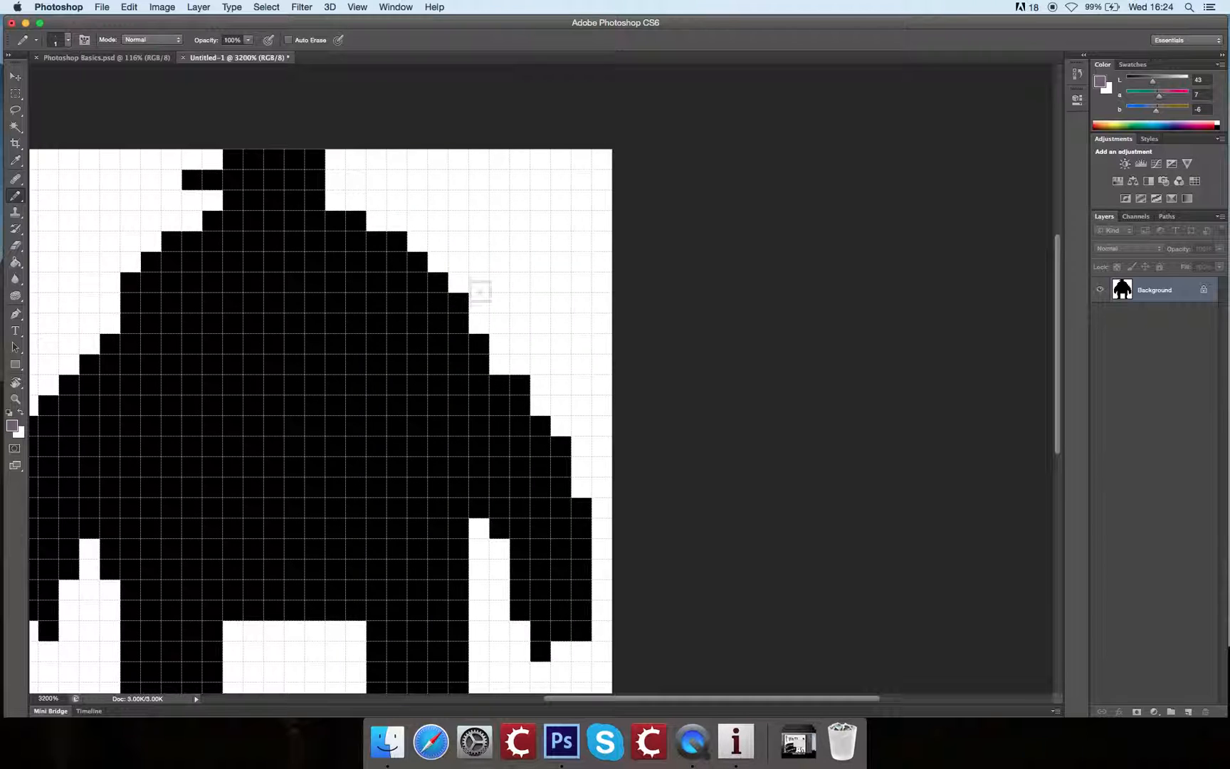
{"action": "left_click", "coordinate": [540, 200]}
{"action": "left_click", "coordinate": [537, 221]}
{"action": "left_click", "coordinate": [539, 247]}
{"action": "key", "text": "super+alt+z"}
{"action": "key", "text": "super+alt+z"}
{"action": "key", "text": "super+alt+z"}
{"action": "mouse_move", "coordinate": [567, 187]}
{"action": "left_mouse_down"}
{"action": "mouse_move", "coordinate": [763, 161]}
{"action": "mouse_move", "coordinate": [777, 145]}
{"action": "left_mouse_up"}
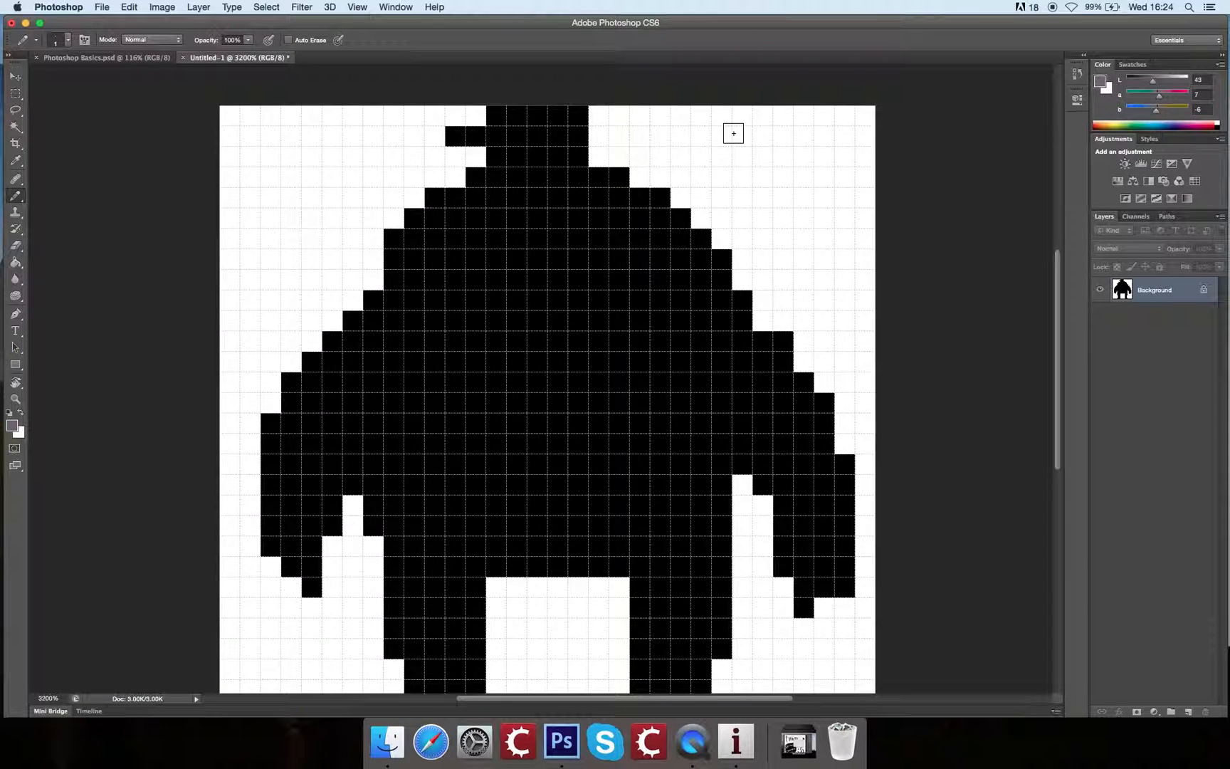
Step: Zoom out to the whole figure and switch from the Pencil to the Paint Bucket tool
{"action": "key", "text": "super+minus"}
{"action": "key", "text": "super+minus"}
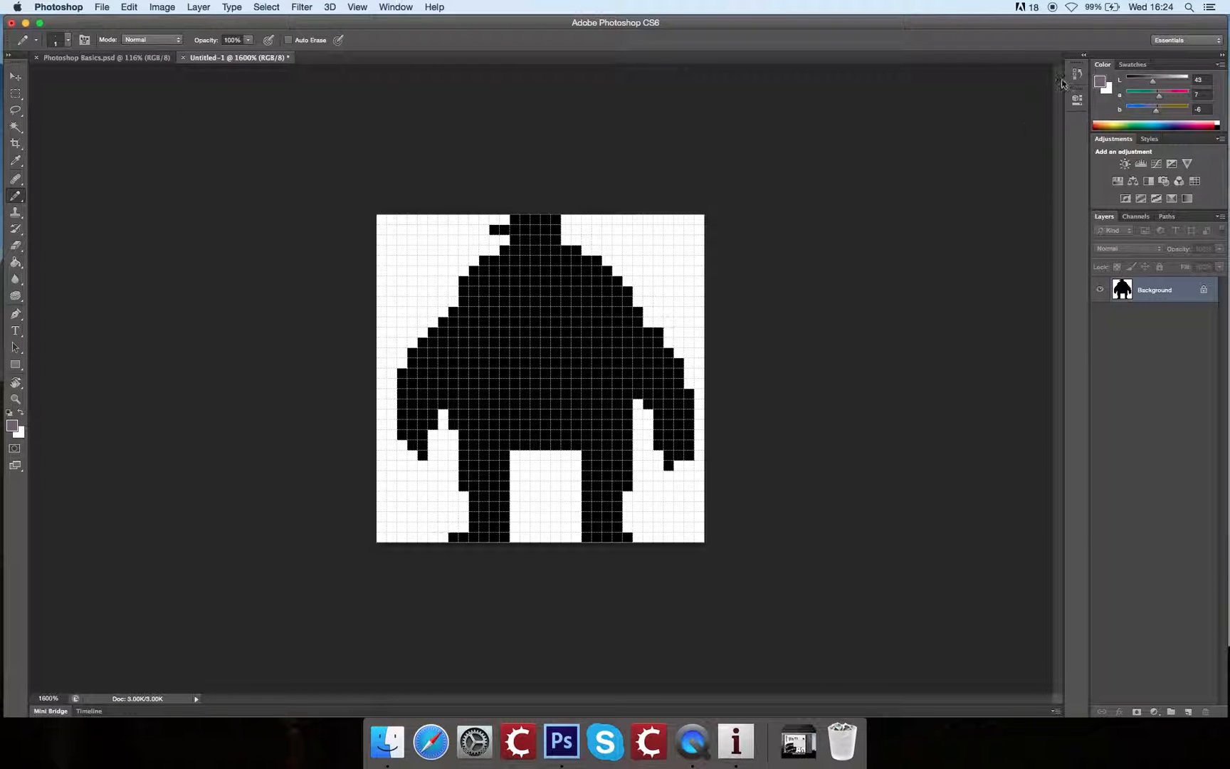
{"action": "left_click", "coordinate": [16, 262]}
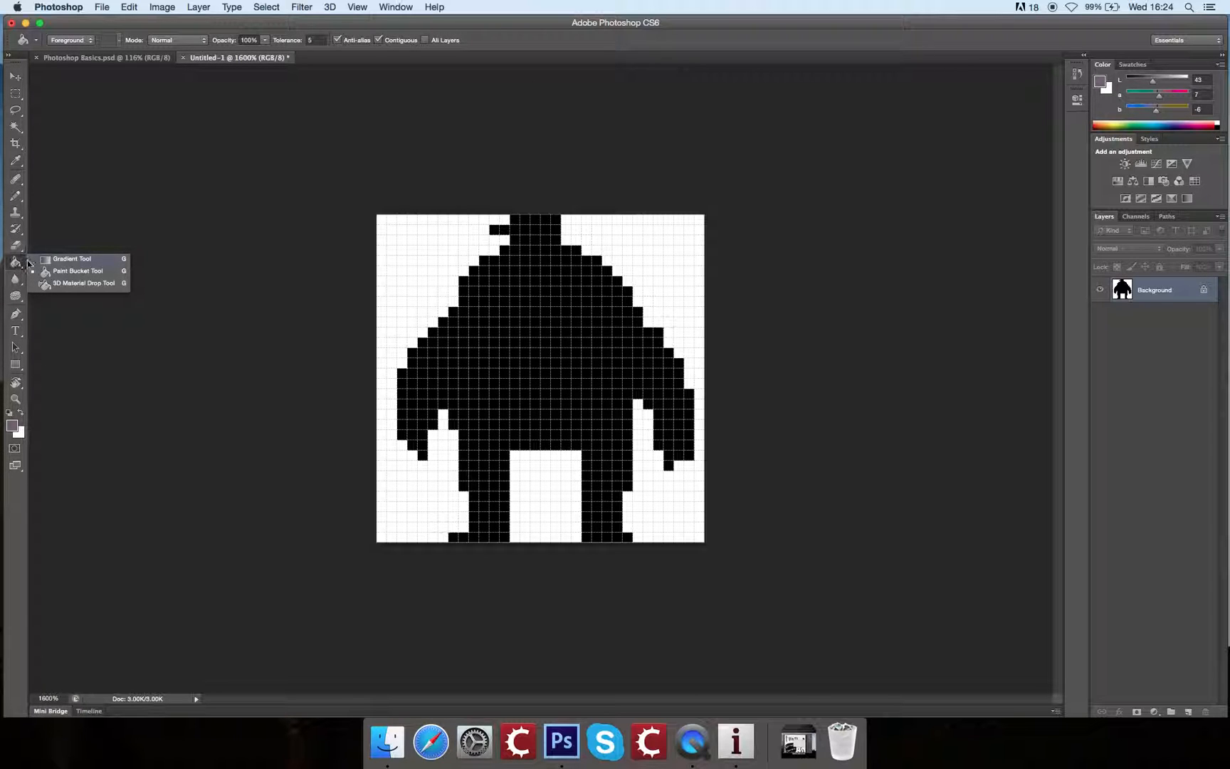
{"action": "left_click", "coordinate": [50, 260]}
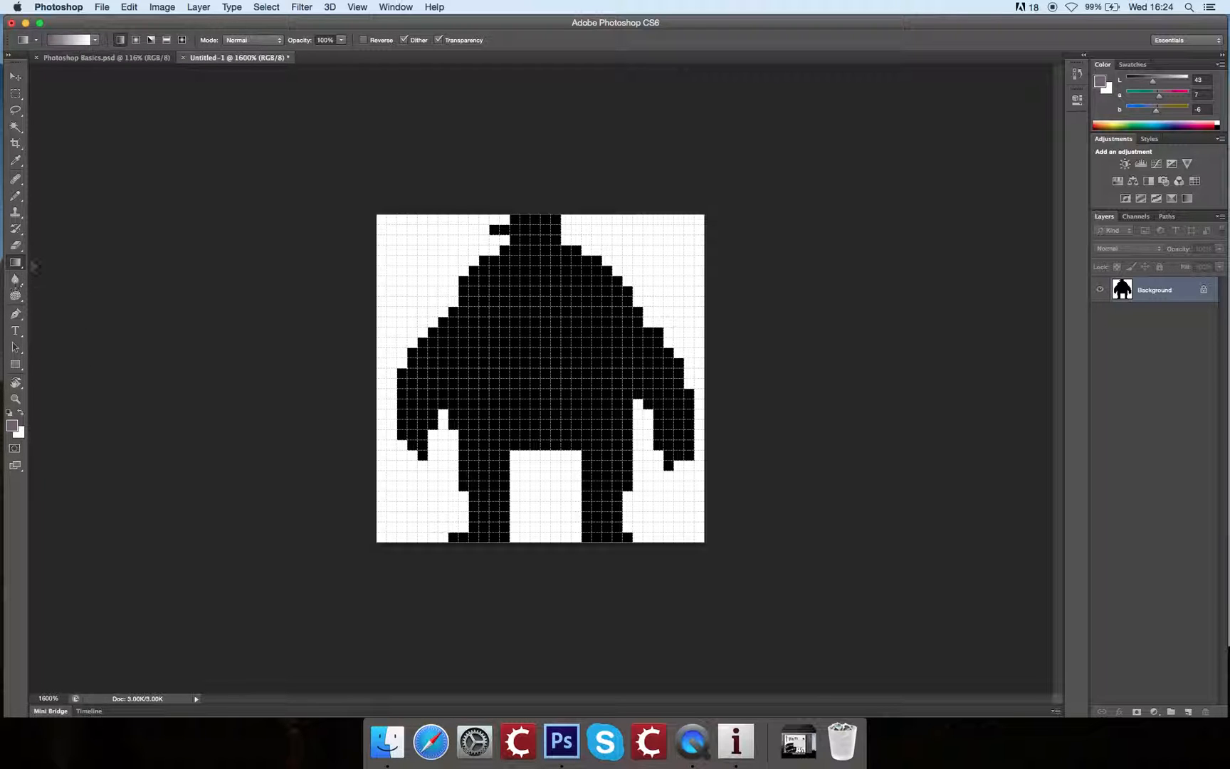
{"action": "left_click", "coordinate": [16, 264]}
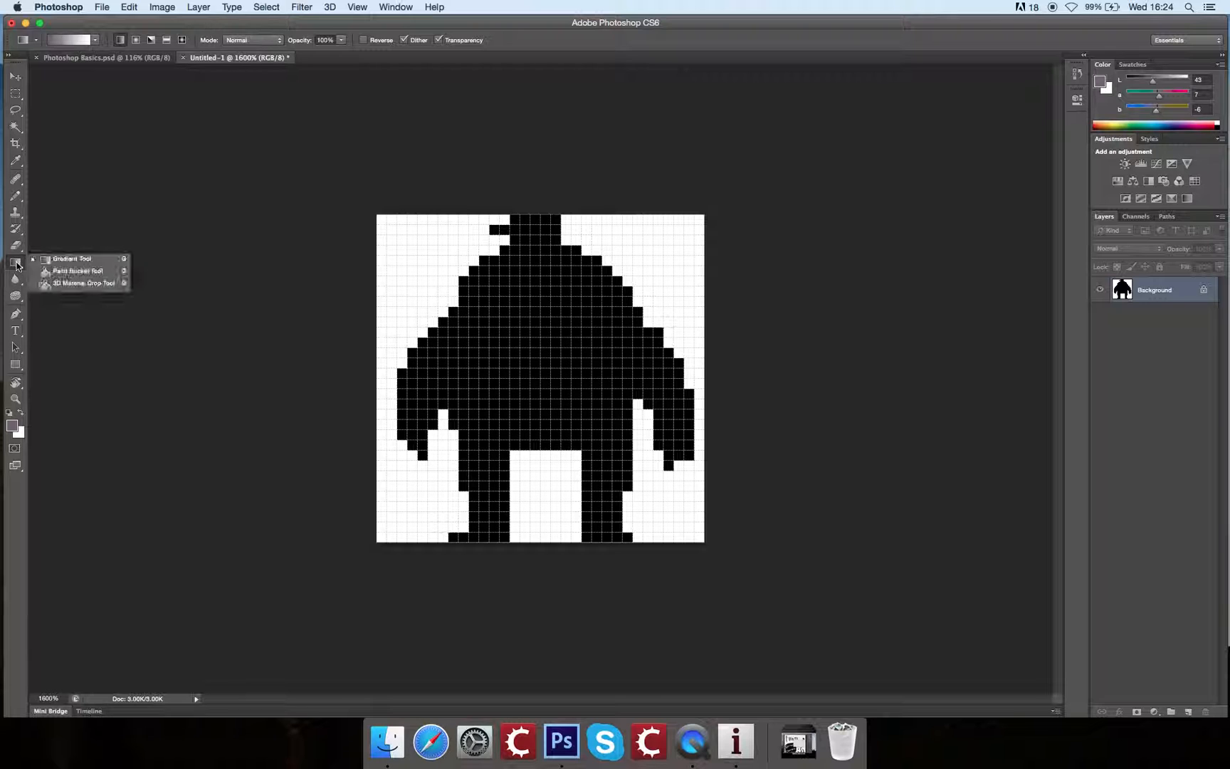
{"action": "left_click", "coordinate": [50, 260]}
{"action": "left_click", "coordinate": [15, 77]}
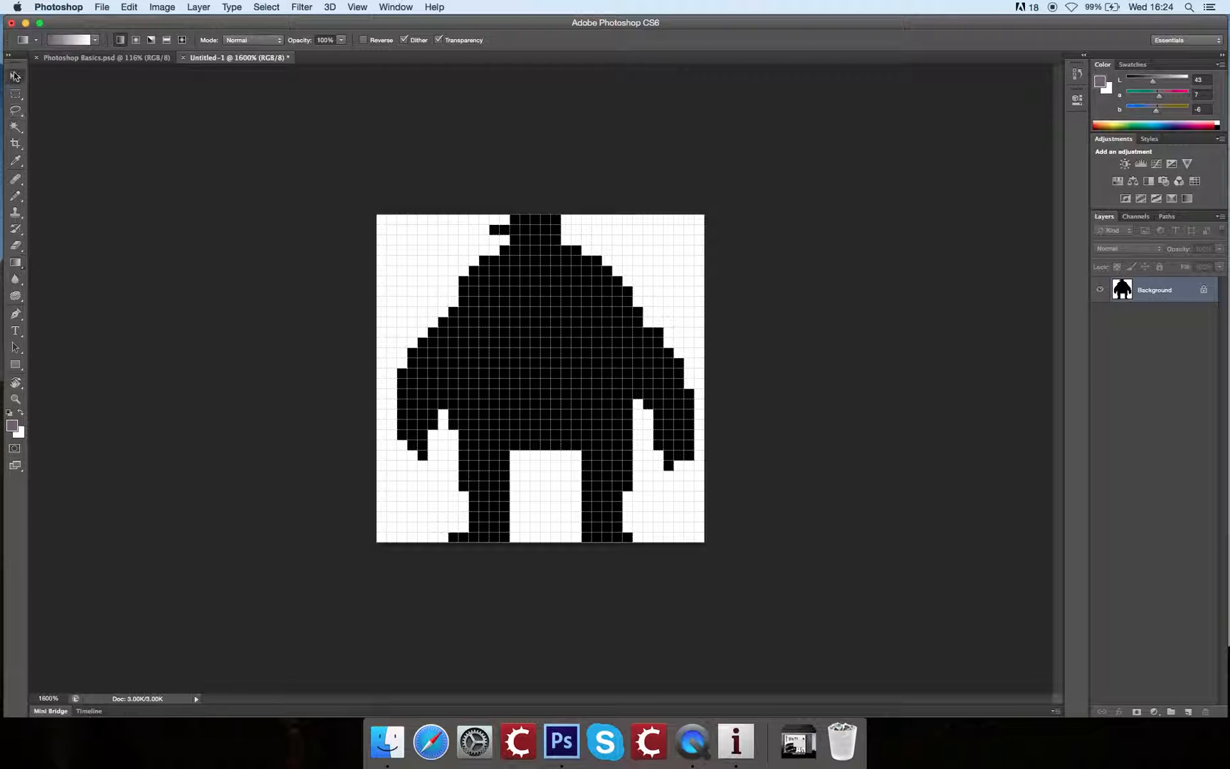
{"action": "left_click", "coordinate": [16, 264]}
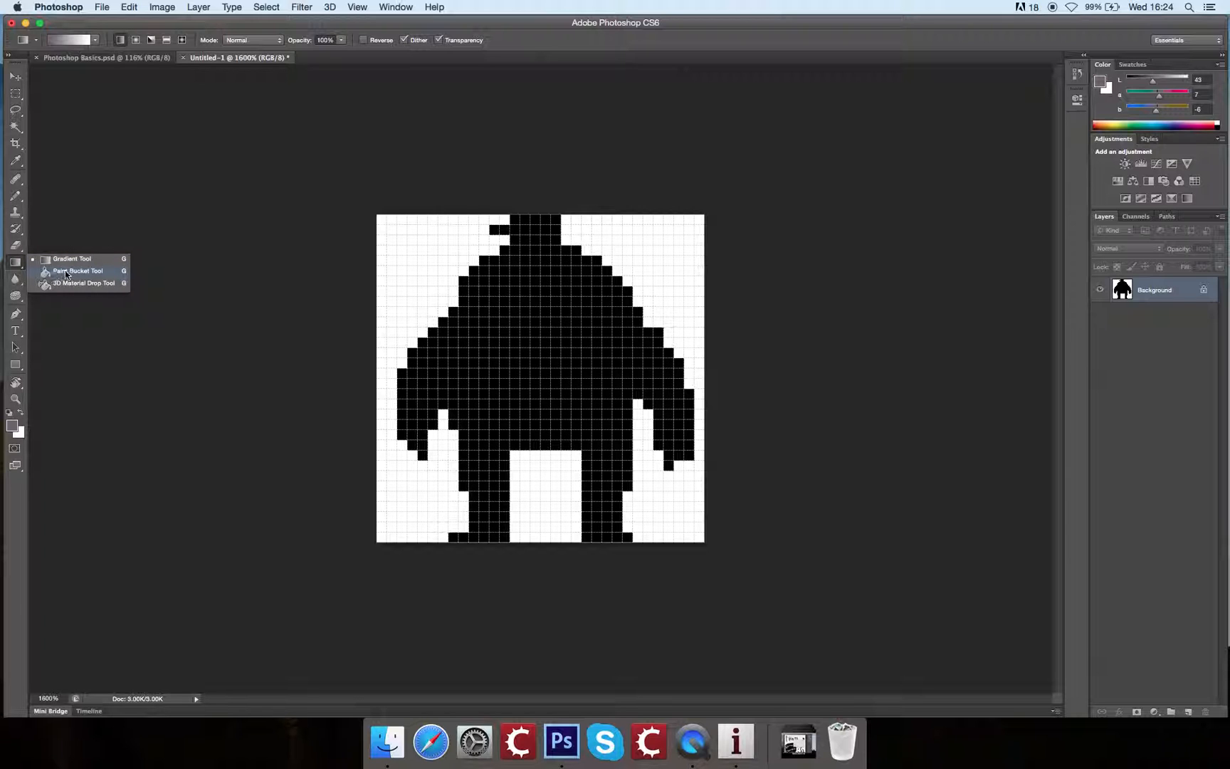
{"action": "left_click", "coordinate": [84, 270]}
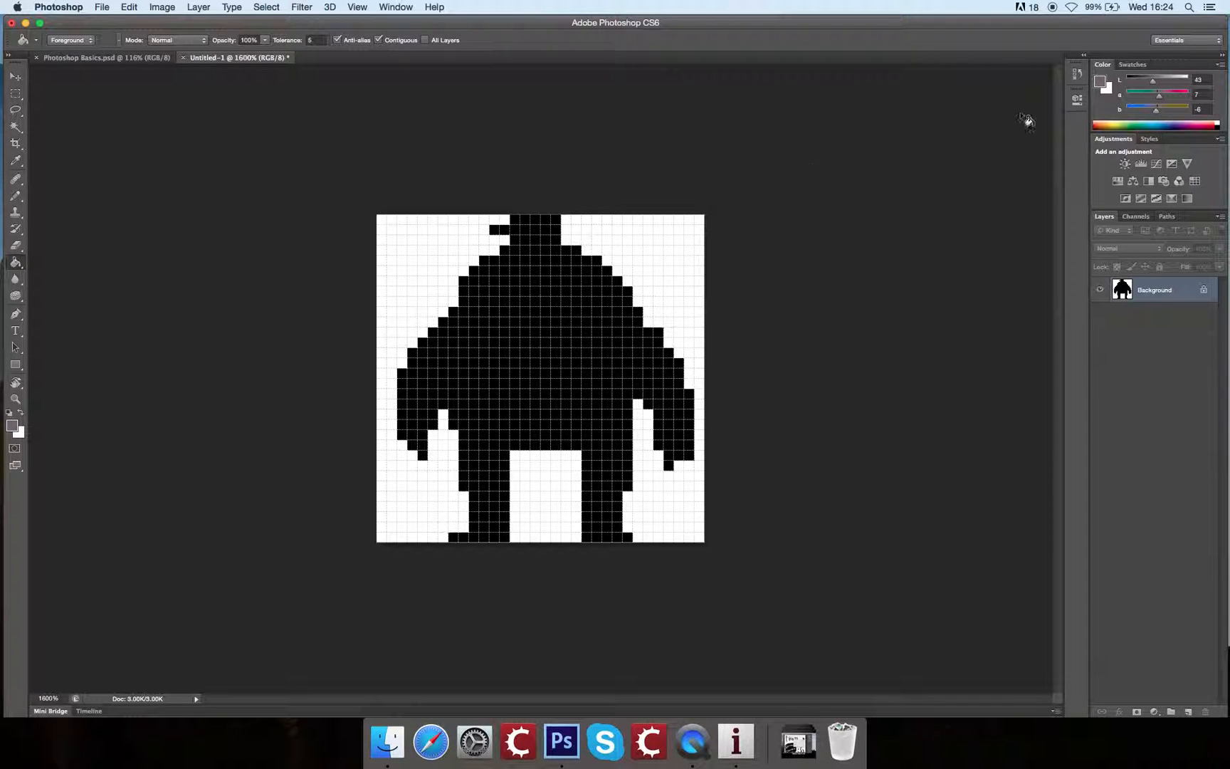
Step: Mix a dusty pink of Lab 67, 18, -6, turn off anti-aliasing for the Paint Bucket and fill the black silhouette
{"action": "left_click", "coordinate": [1168, 83]}
{"action": "left_click", "coordinate": [1169, 97]}
{"action": "left_click_drag", "start_coordinate": [1174, 86], "coordinate": [1162, 90]}
{"action": "left_click", "coordinate": [553, 333]}
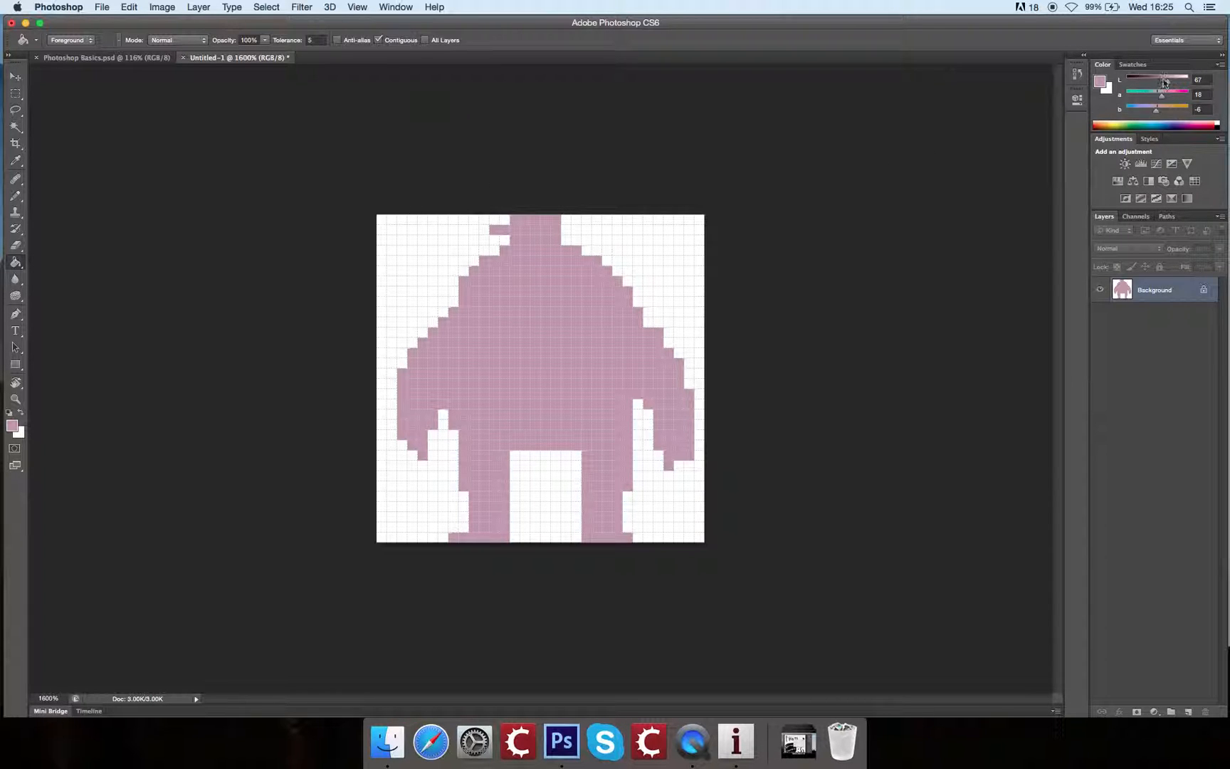
Step: Lower the foreground lightness to 7, try filling the white area on the figure's left side, and undo the fill
{"action": "left_click_drag", "start_coordinate": [1144, 77], "coordinate": [1131, 79]}
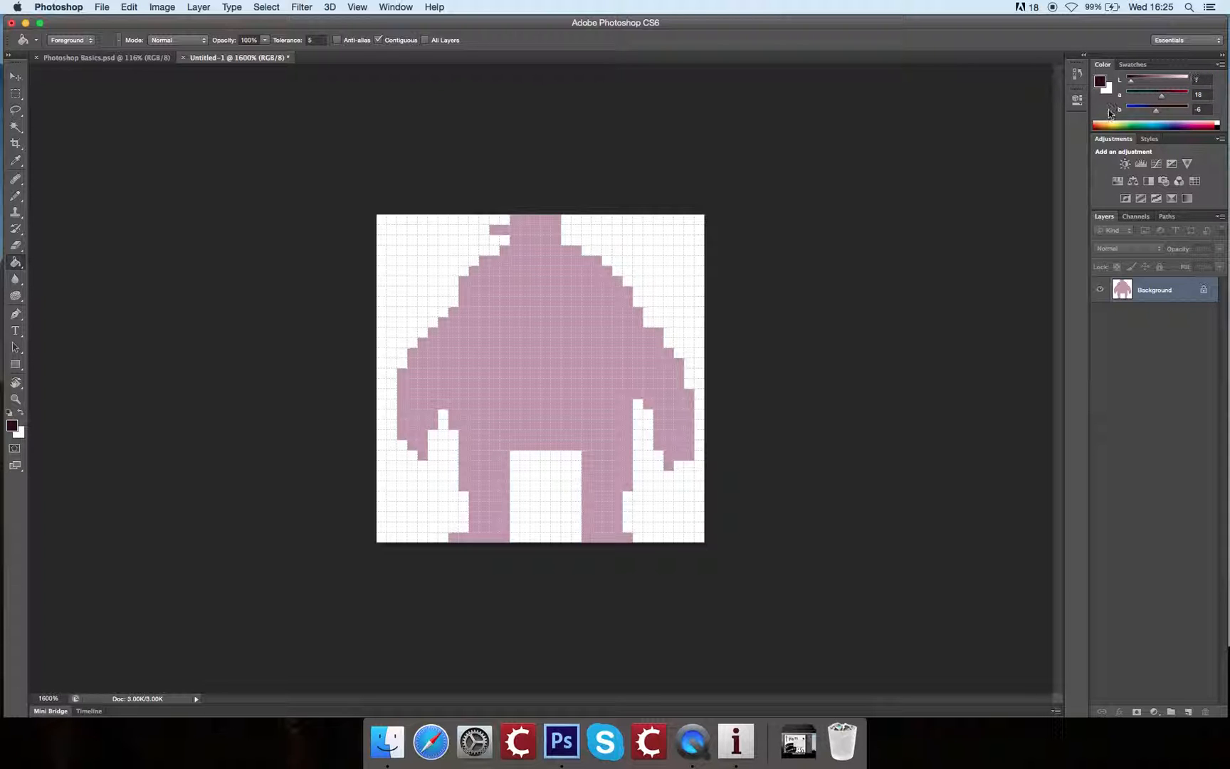
{"action": "left_click", "coordinate": [411, 251]}
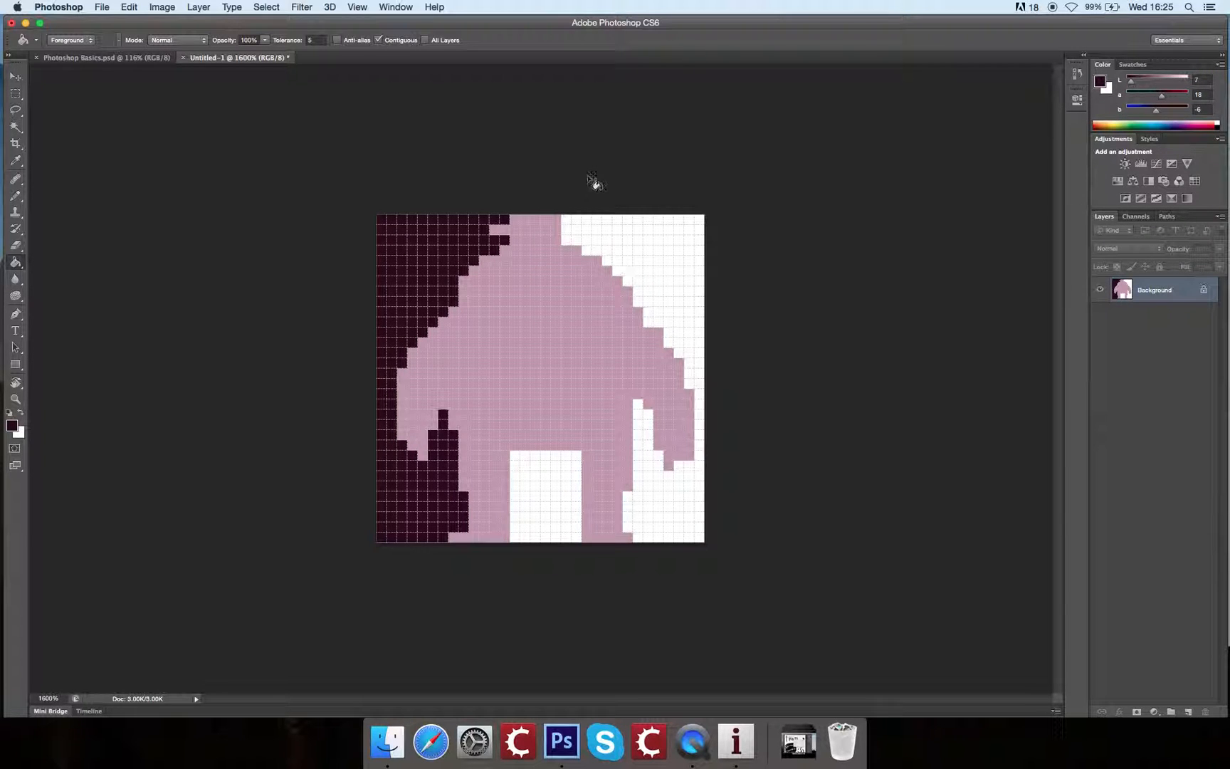
{"action": "key", "text": "super+z"}
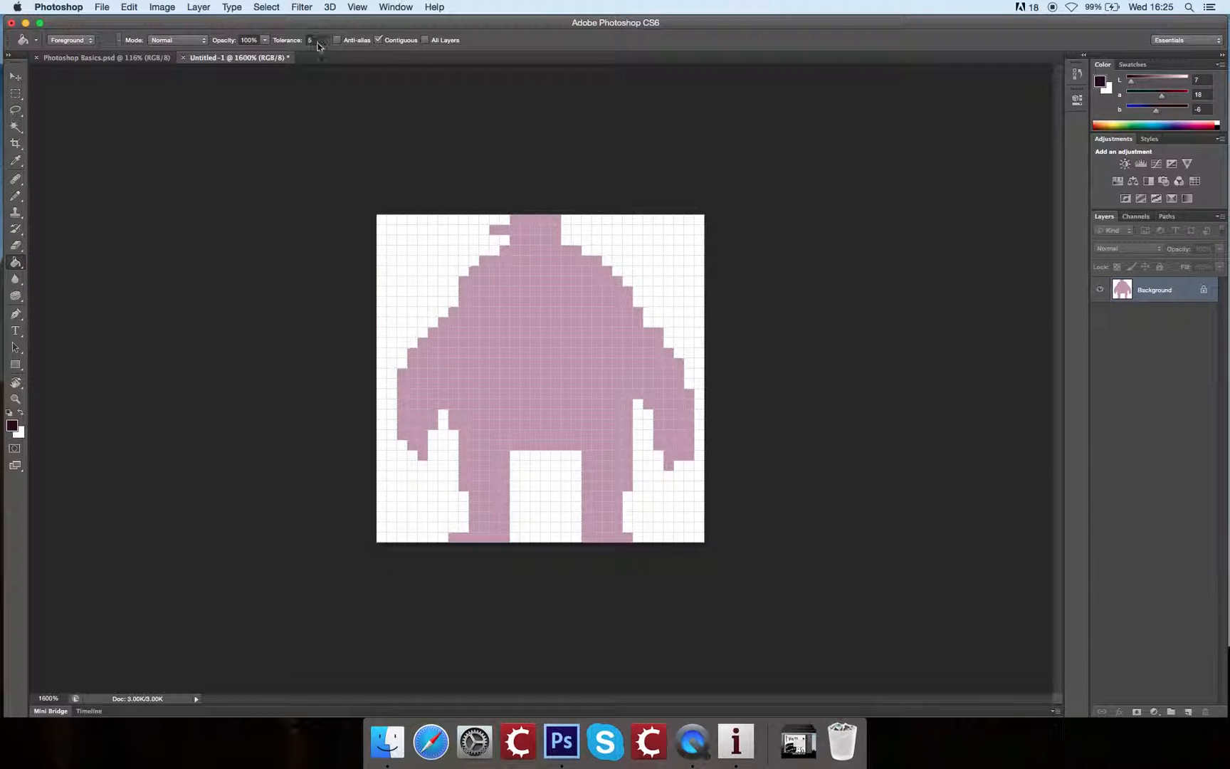
Step: Set the Paint Bucket tolerance to 0
{"action": "left_click", "coordinate": [310, 41]}
{"action": "type", "text": "0"}
{"action": "key", "text": "Return"}
Step: Try filling the white areas around the figure and between its legs with the dark colour, and undo every fill back to the black silhouette
{"action": "left_click", "coordinate": [410, 249]}
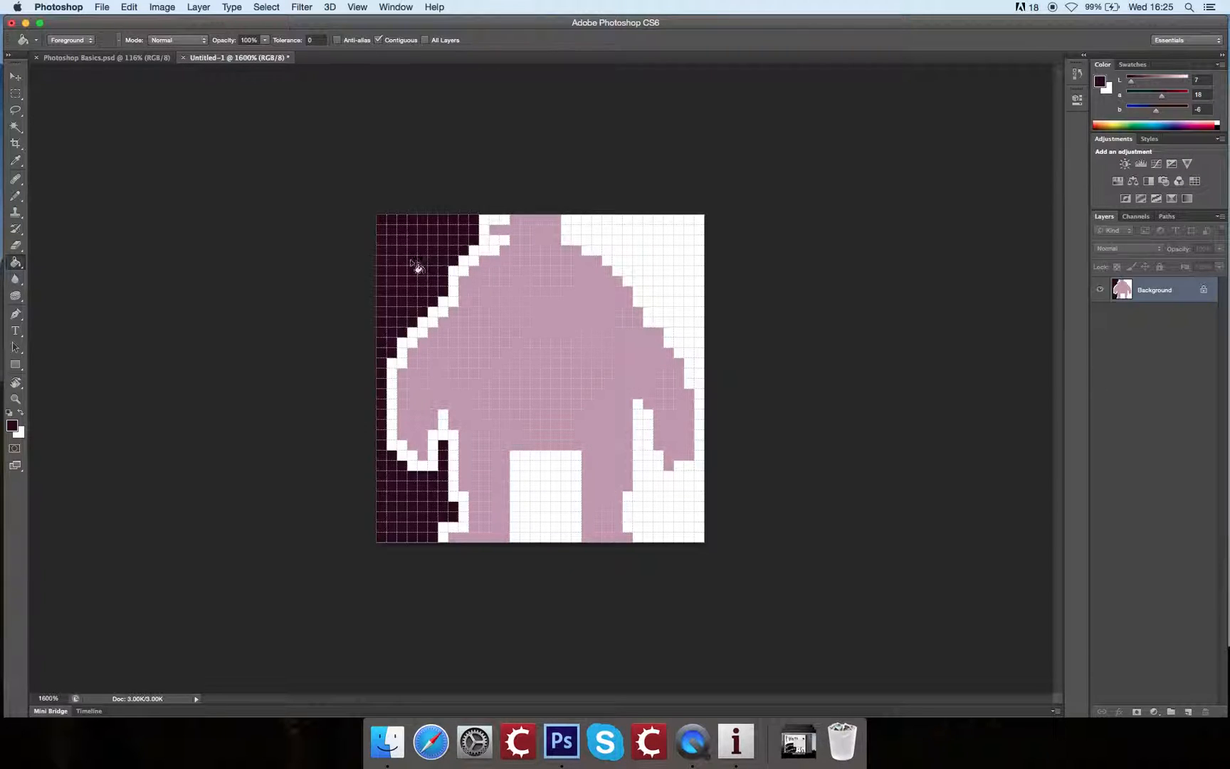
{"action": "left_click", "coordinate": [681, 256]}
{"action": "left_click", "coordinate": [659, 504]}
{"action": "left_click", "coordinate": [544, 504]}
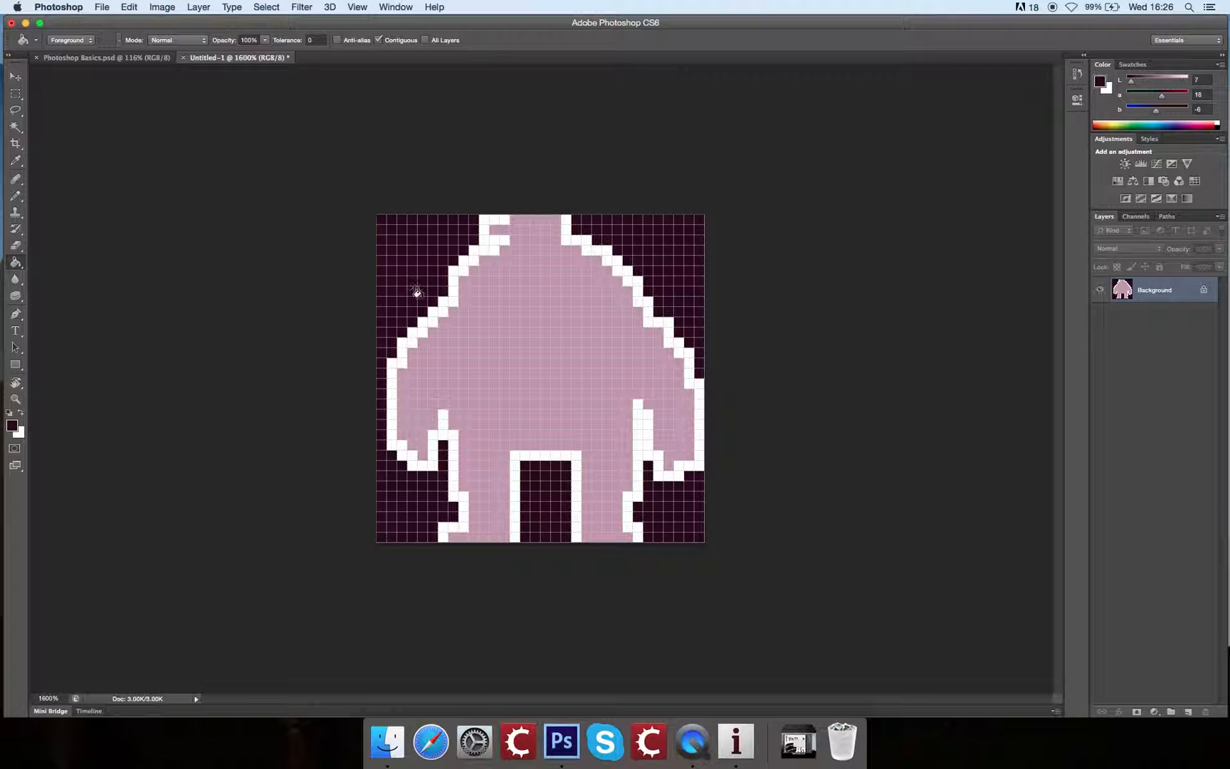
{"action": "key", "text": "super+alt+z"}
{"action": "key", "text": "super+alt+z"}
{"action": "key", "text": "super+alt+z"}
{"action": "key", "text": "super+alt+z"}
{"action": "key", "text": "super+alt+z"}
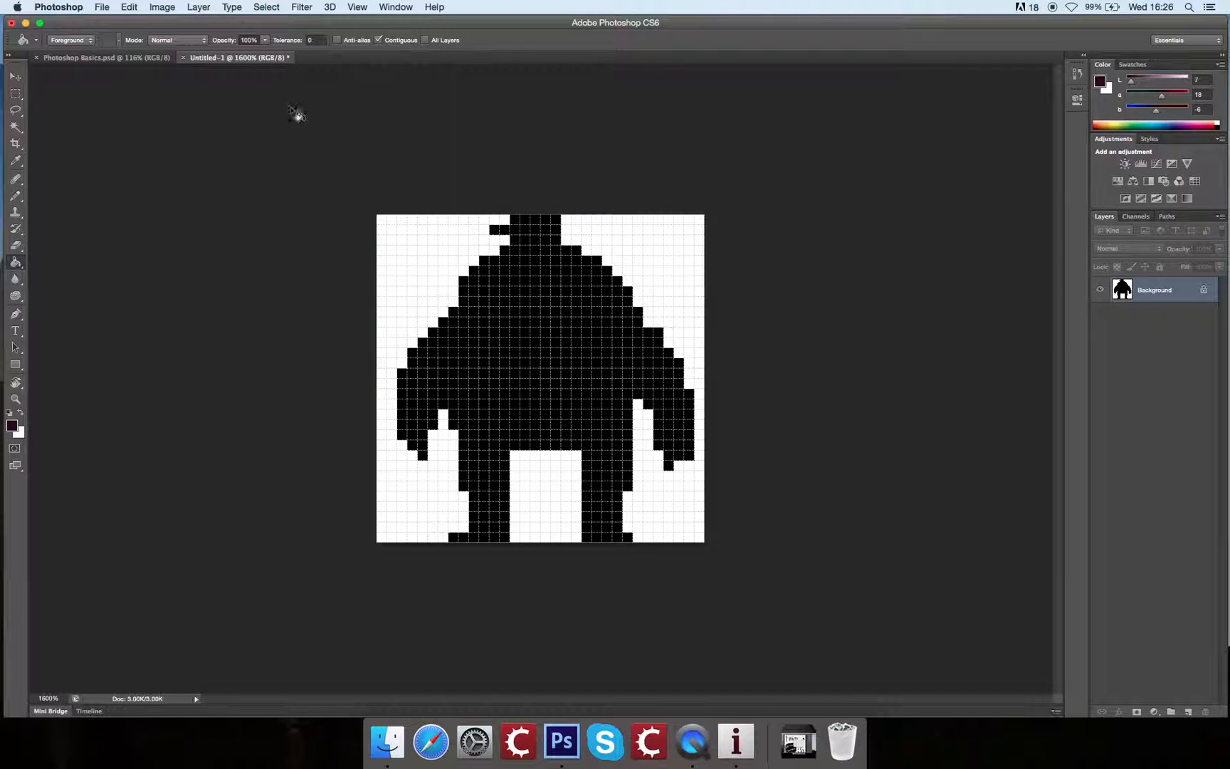
Step: Check the anti-alias option of the Paint Bucket and Magic Wand tools
{"action": "left_click", "coordinate": [337, 41]}
{"action": "left_click", "coordinate": [17, 128]}
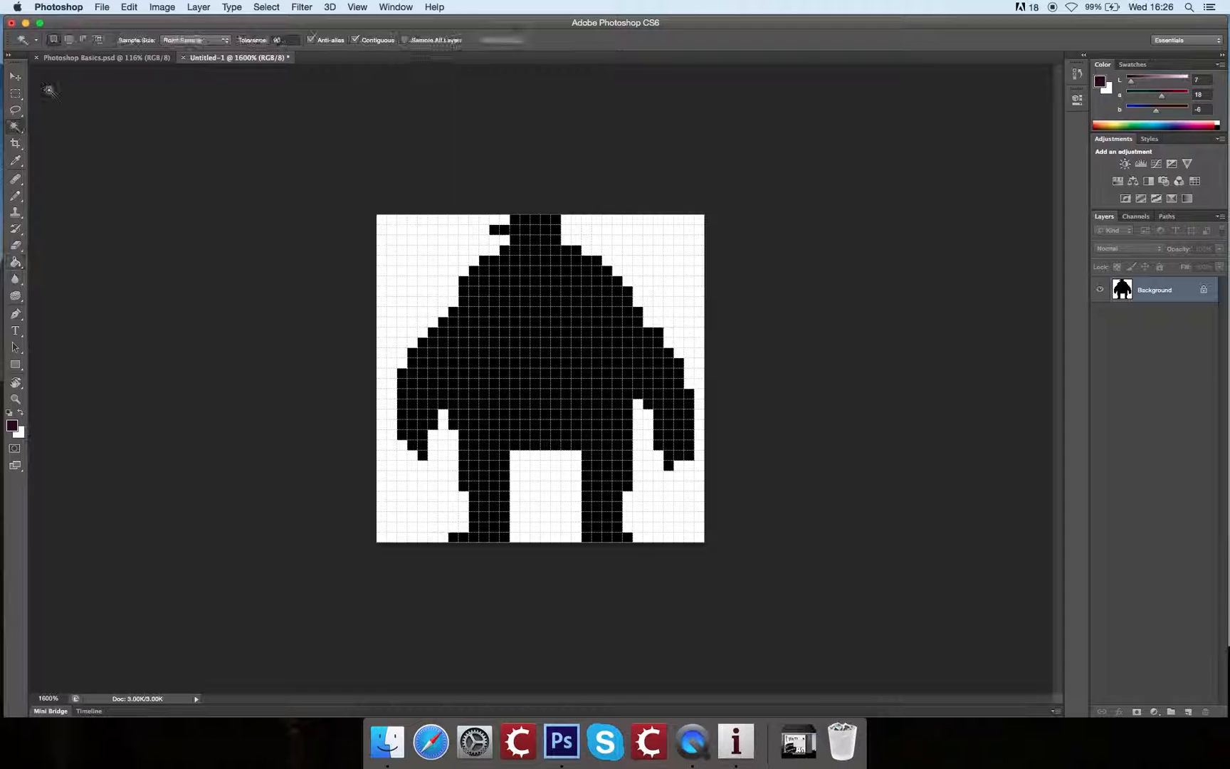
{"action": "left_click", "coordinate": [312, 40]}
Step: Test an anti-aliased Lasso selection of the figure's upper half by shifting it with the Move tool, and restore and deselect it
{"action": "left_click", "coordinate": [17, 111]}
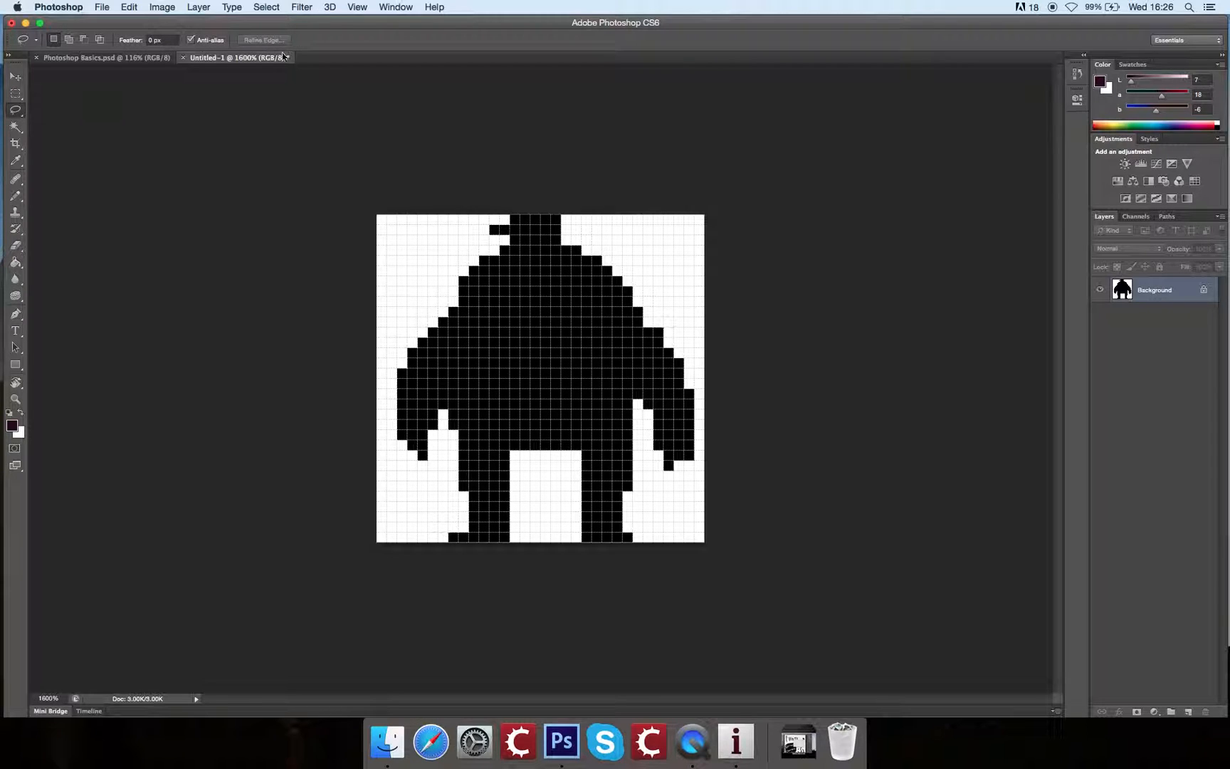
{"action": "mouse_move", "coordinate": [384, 353]}
{"action": "left_mouse_down"}
{"action": "mouse_move", "coordinate": [686, 253]}
{"action": "mouse_move", "coordinate": [384, 350]}
{"action": "left_mouse_up"}
{"action": "left_click", "coordinate": [16, 77]}
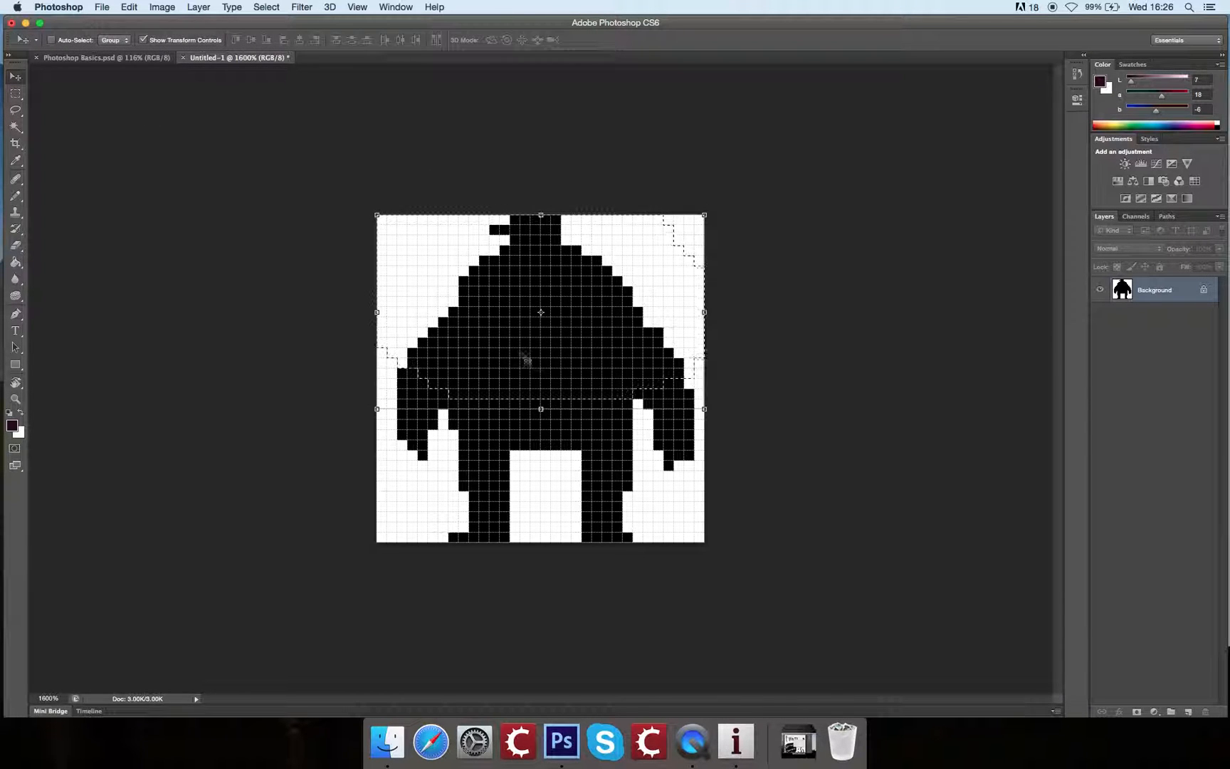
{"action": "left_click_drag", "start_coordinate": [501, 352], "coordinate": [514, 311]}
{"action": "left_click_drag", "start_coordinate": [610, 318], "coordinate": [620, 373]}
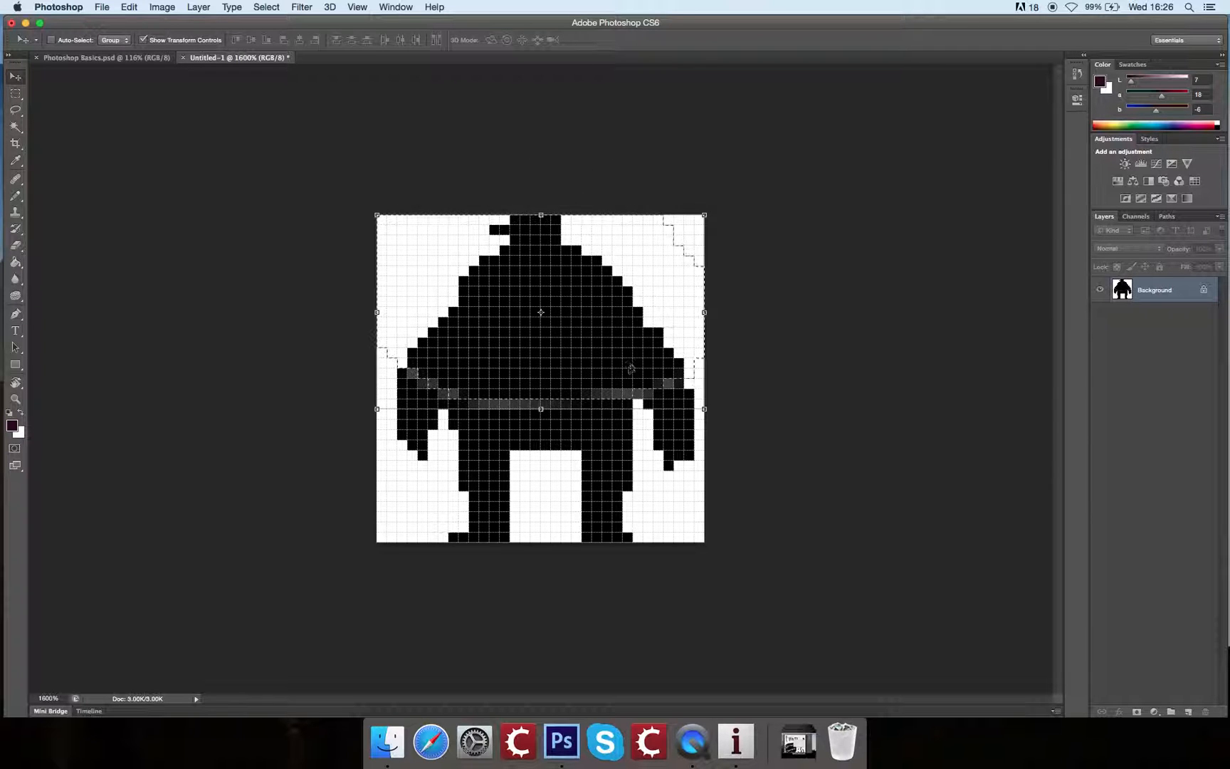
{"action": "key", "text": "super+d"}
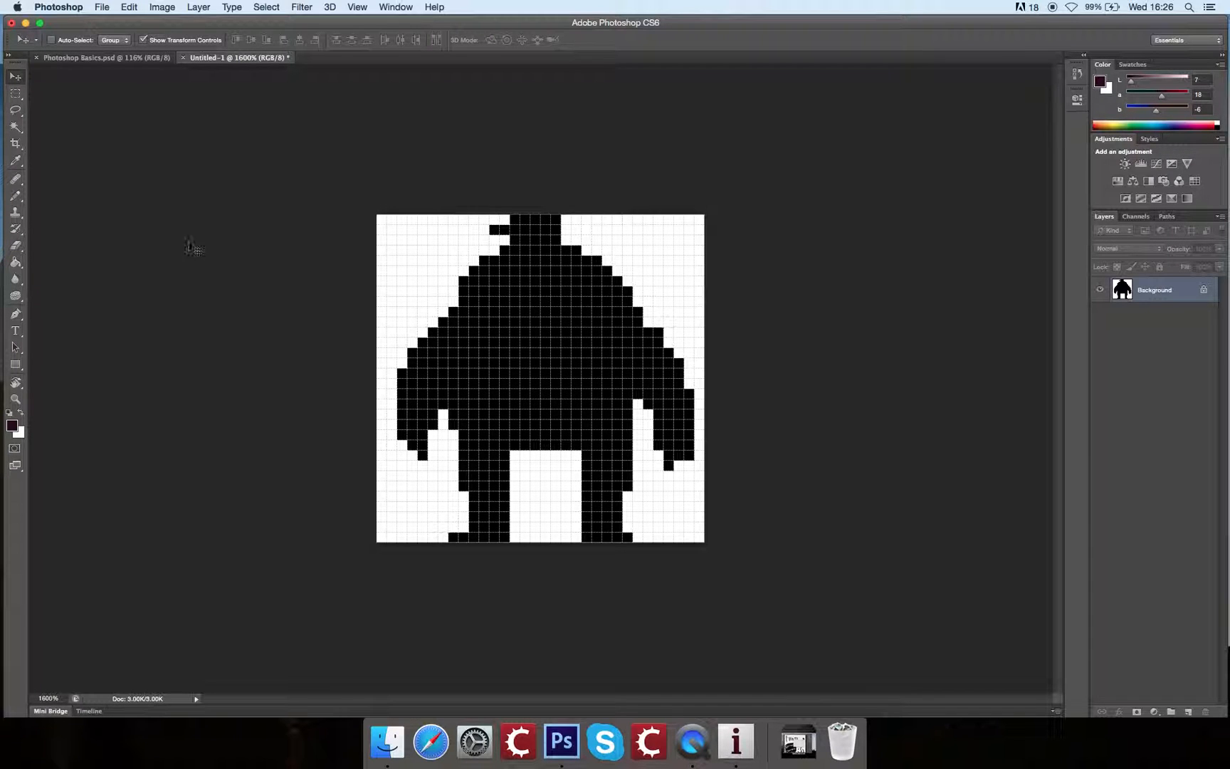
{"action": "left_click", "coordinate": [15, 93]}
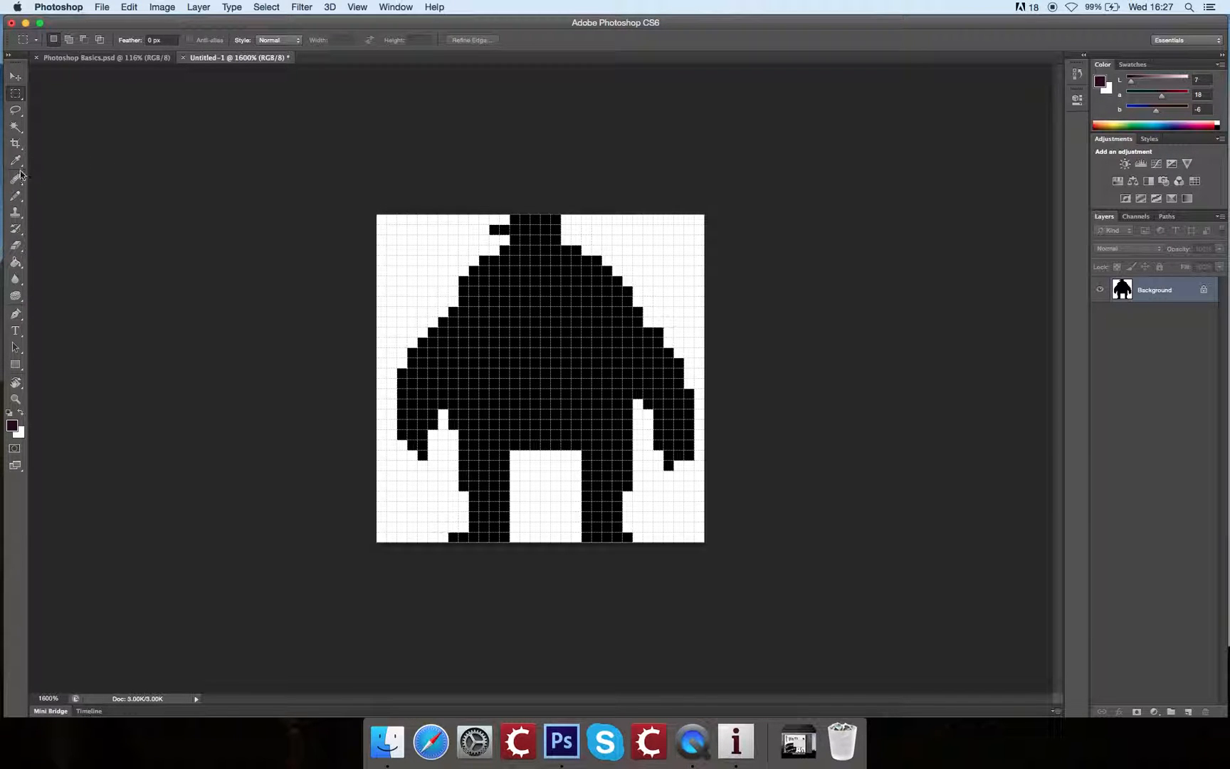
Step: Raise the foreground lightness to 66 and fill the black silhouette with the resulting pink using the Paint Bucket
{"action": "left_click", "coordinate": [17, 261]}
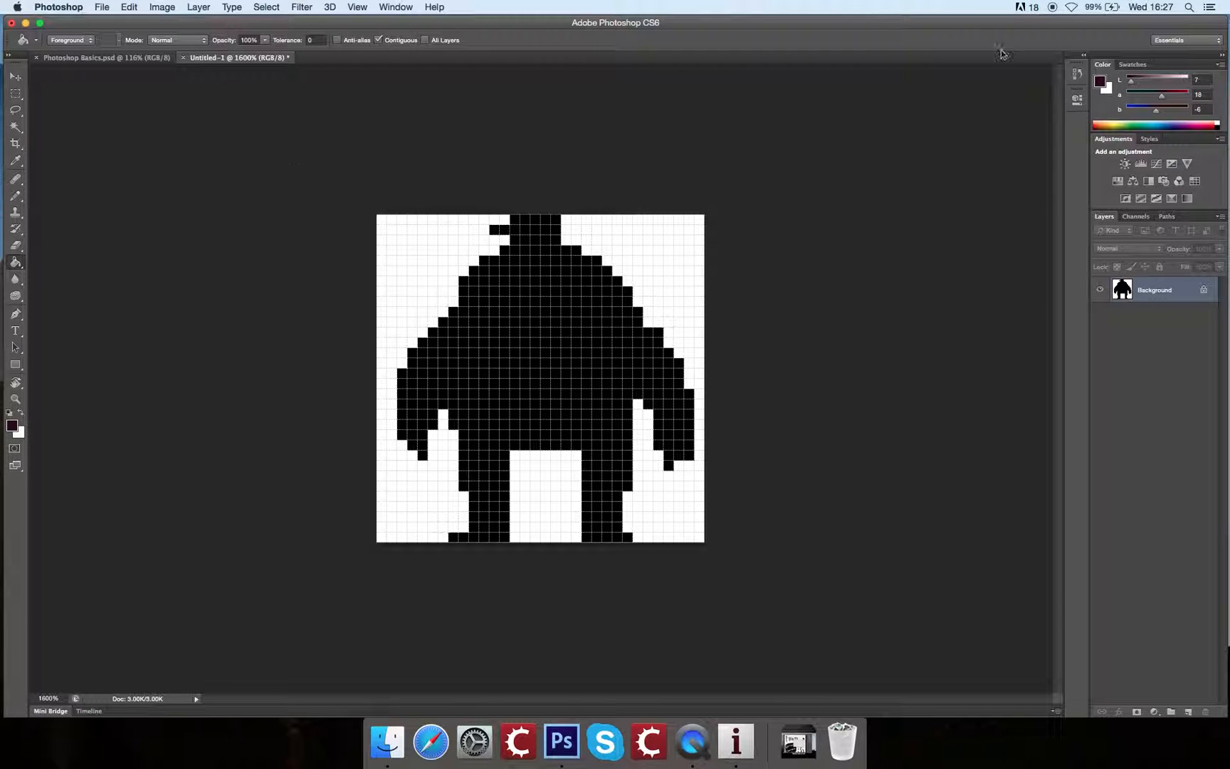
{"action": "left_click", "coordinate": [1168, 77]}
{"action": "left_click", "coordinate": [582, 340]}
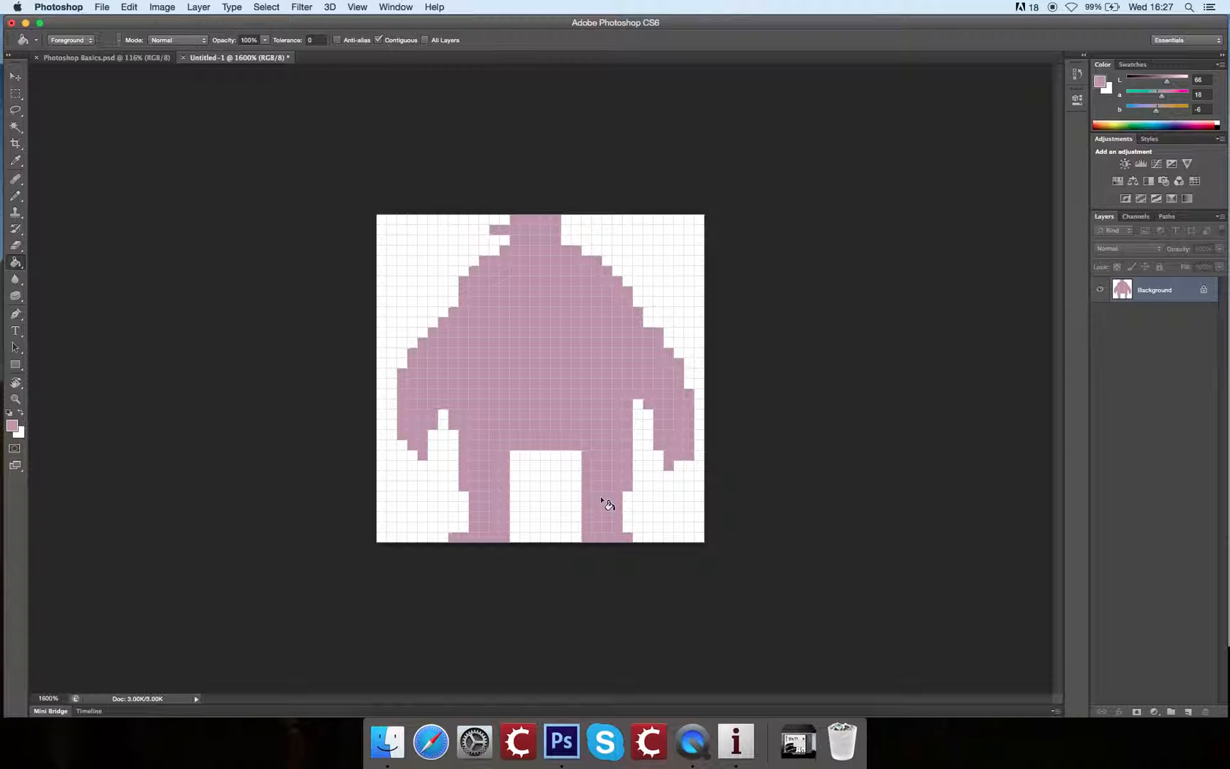
Step: Mix a dark brown of Lab 23, 18, 55 and draw a curved Pencil line across the chest from shoulder to shoulder
{"action": "left_click", "coordinate": [19, 198]}
{"action": "left_click_drag", "start_coordinate": [1165, 80], "coordinate": [1151, 81]}
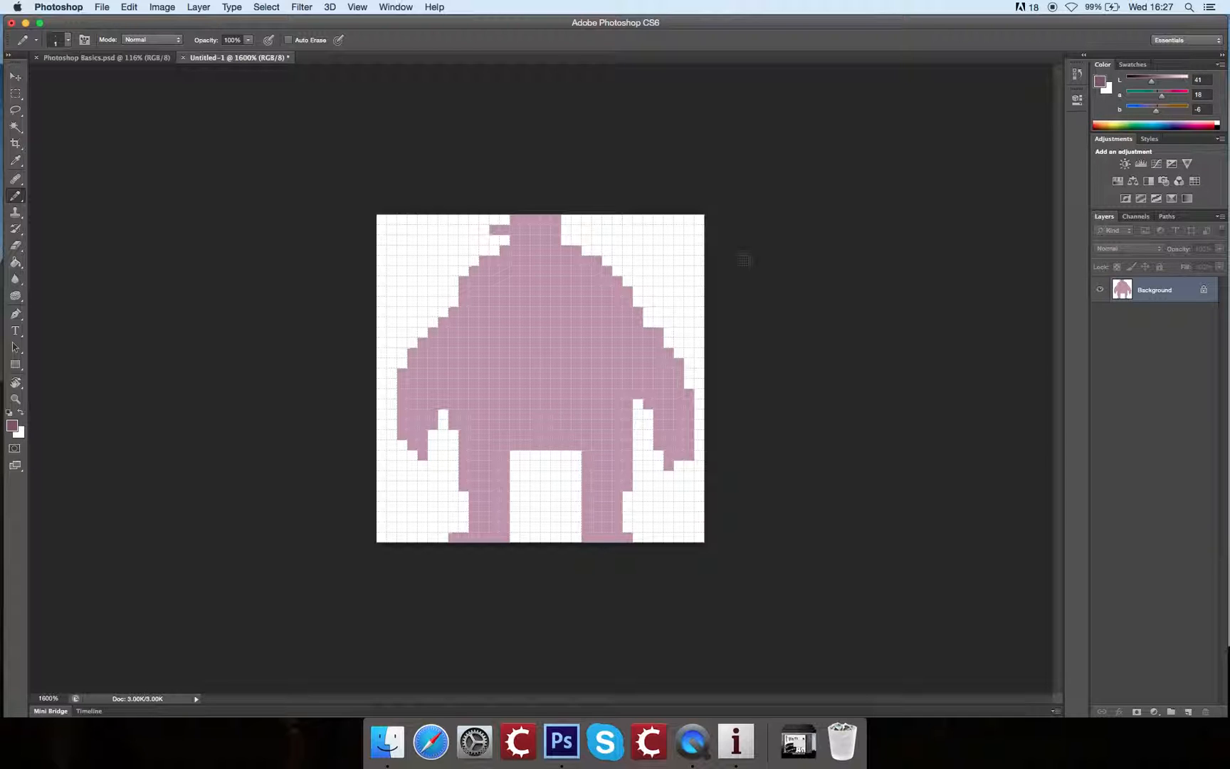
{"action": "left_click", "coordinate": [1173, 110]}
{"action": "left_click_drag", "start_coordinate": [1149, 84], "coordinate": [1140, 84]}
{"action": "mouse_move", "coordinate": [465, 296]}
{"action": "left_mouse_down"}
{"action": "mouse_move", "coordinate": [557, 319]}
{"action": "mouse_move", "coordinate": [607, 273]}
{"action": "left_mouse_up"}
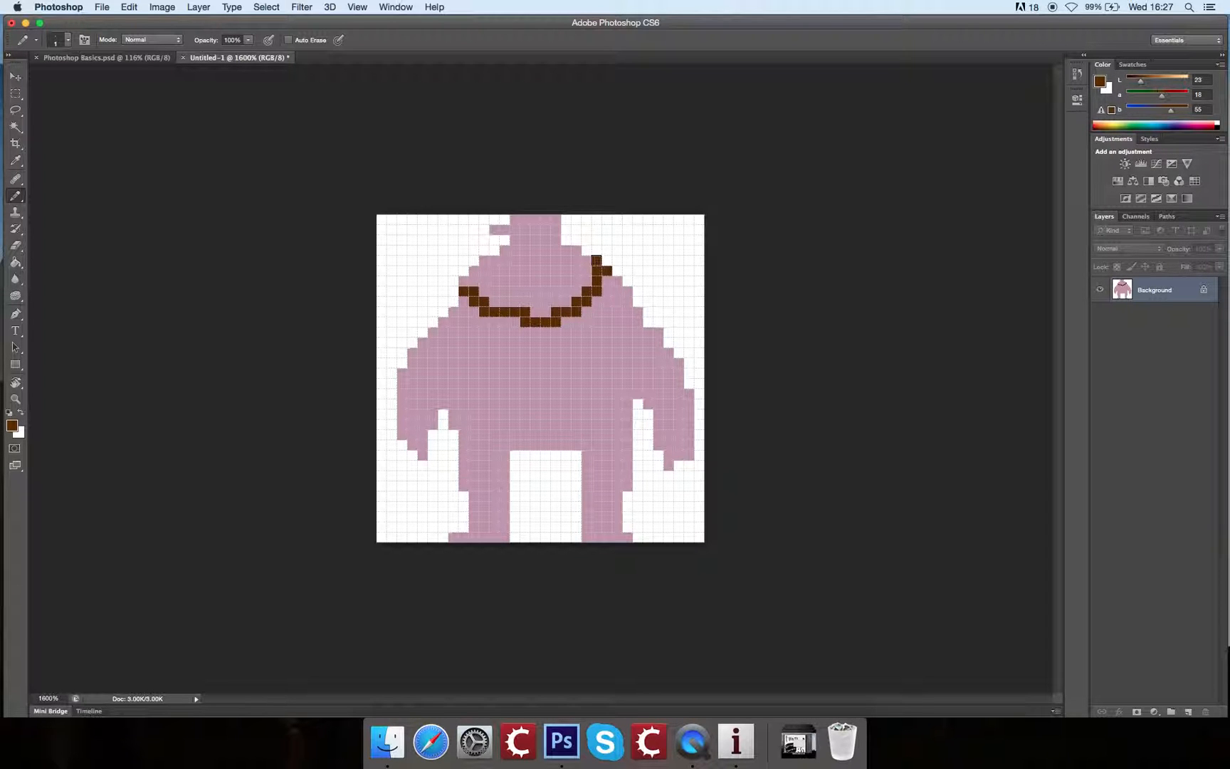
{"action": "left_click", "coordinate": [464, 280]}
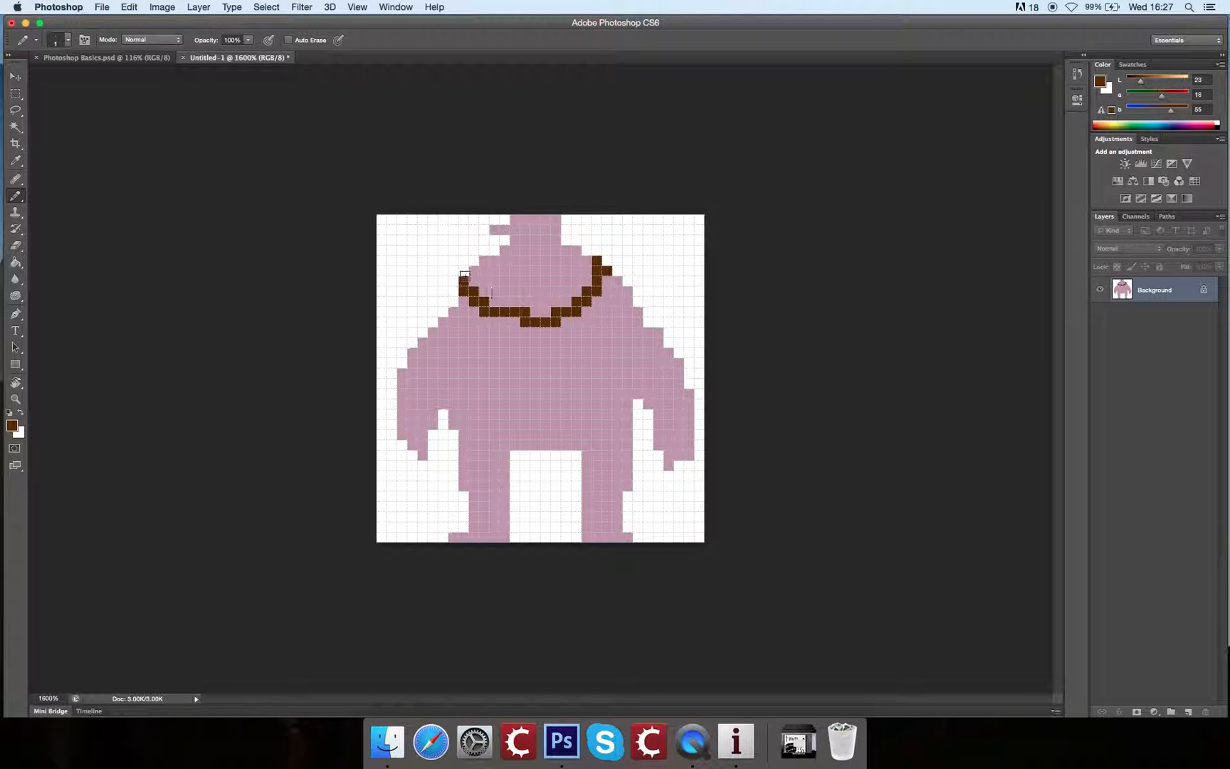
Step: Fill the body below the curved line with the brown, and pencil over both sides of the pink chest to narrow it to a V
{"action": "left_click", "coordinate": [16, 262]}
{"action": "left_click", "coordinate": [560, 420]}
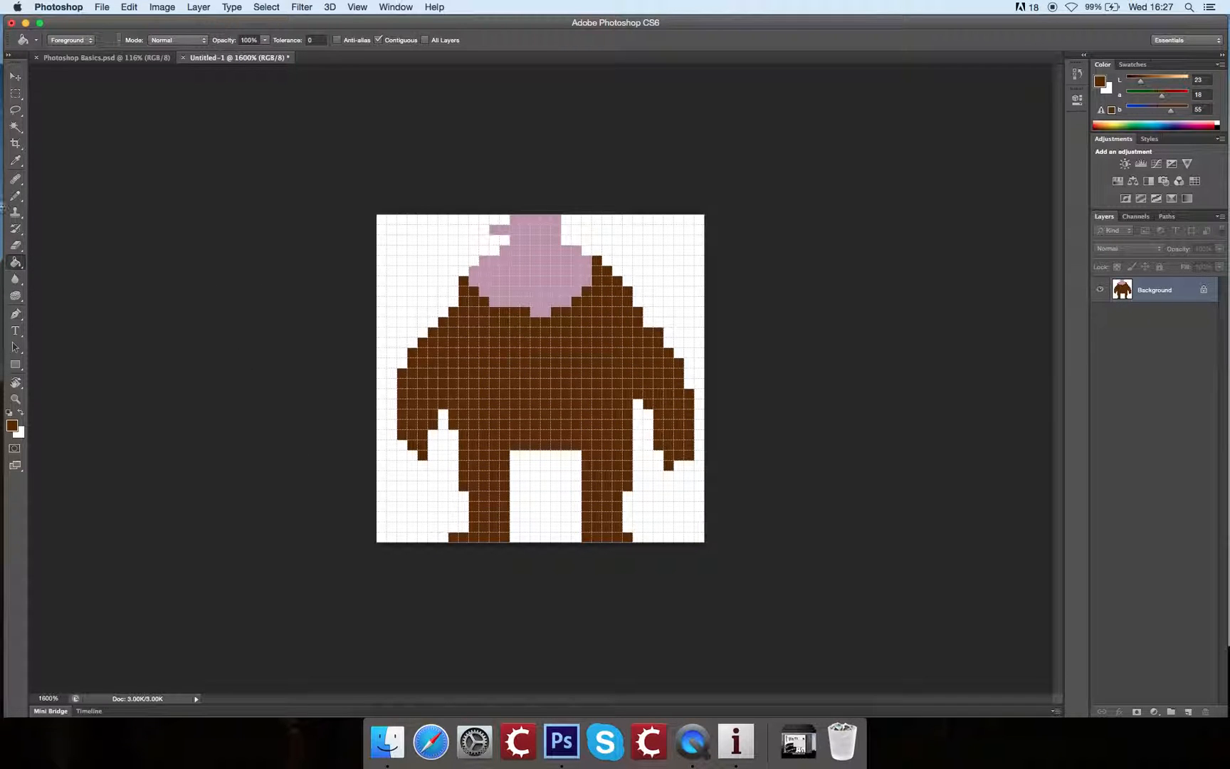
{"action": "left_click", "coordinate": [15, 195]}
{"action": "left_click_drag", "start_coordinate": [476, 274], "coordinate": [528, 316]}
{"action": "mouse_move", "coordinate": [591, 260]}
{"action": "left_mouse_down"}
{"action": "mouse_move", "coordinate": [582, 282]}
{"action": "mouse_move", "coordinate": [575, 264]}
{"action": "mouse_move", "coordinate": [565, 302]}
{"action": "left_mouse_up"}
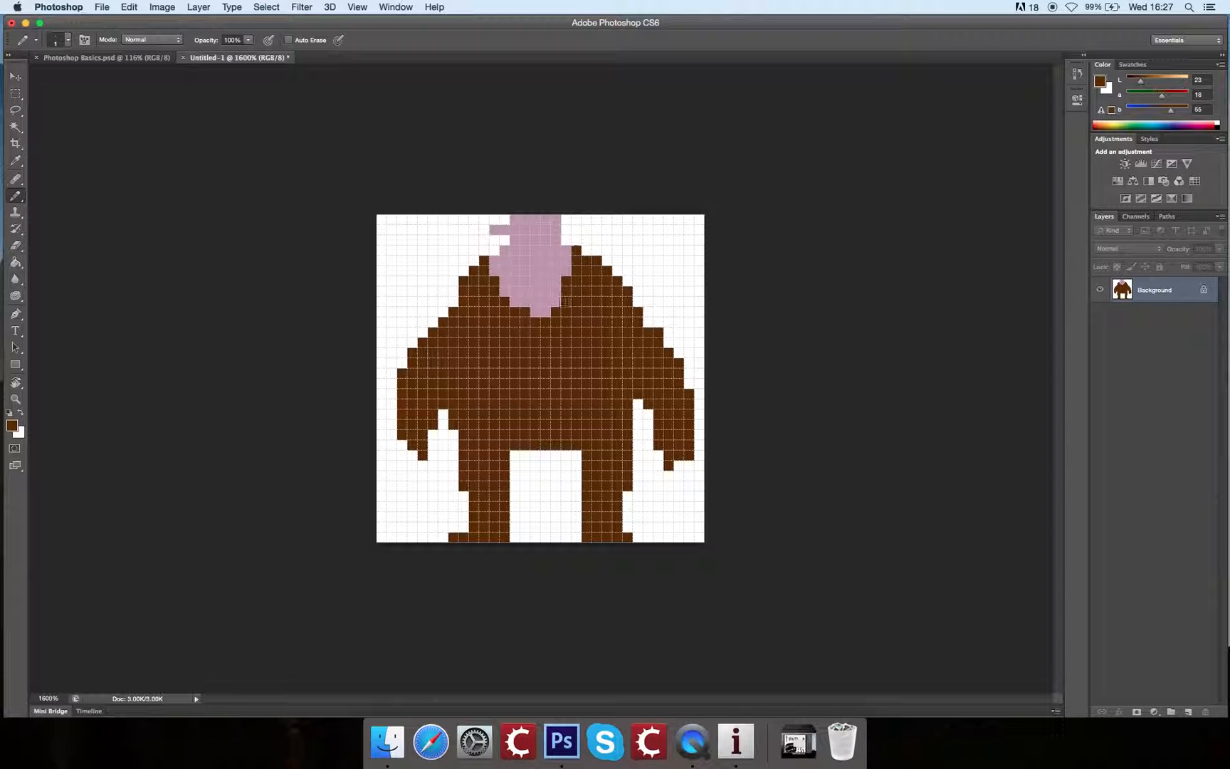
{"action": "left_click_drag", "start_coordinate": [487, 264], "coordinate": [517, 311]}
Step: Raise the brown's lightness to 35 and pencil highlight pixels along the outer edges of both shoulders
{"action": "left_click", "coordinate": [1149, 82]}
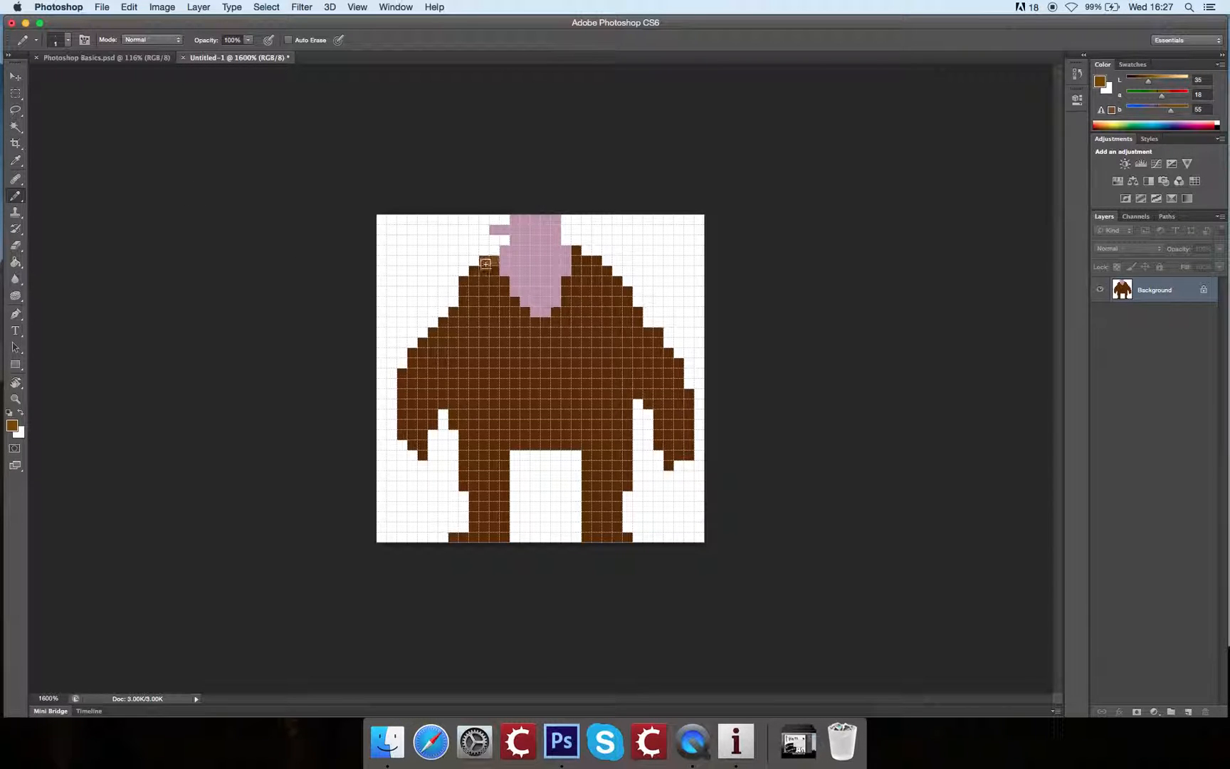
{"action": "mouse_move", "coordinate": [480, 271]}
{"action": "left_mouse_down"}
{"action": "mouse_move", "coordinate": [454, 321]}
{"action": "mouse_move", "coordinate": [420, 342]}
{"action": "left_mouse_up"}
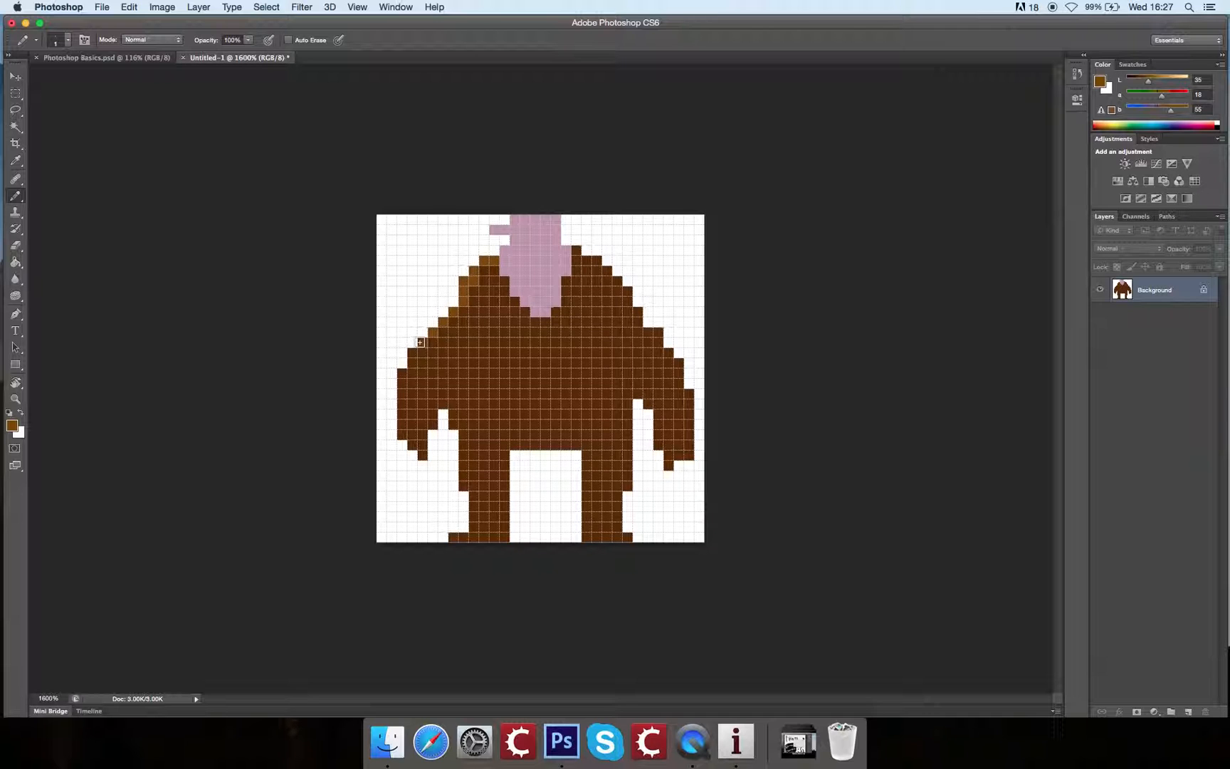
{"action": "left_click", "coordinate": [598, 264]}
{"action": "left_click", "coordinate": [608, 272]}
{"action": "left_click", "coordinate": [616, 284]}
{"action": "left_click", "coordinate": [639, 313]}
{"action": "left_click", "coordinate": [649, 324]}
{"action": "left_click", "coordinate": [659, 334]}
{"action": "left_click", "coordinate": [665, 341]}
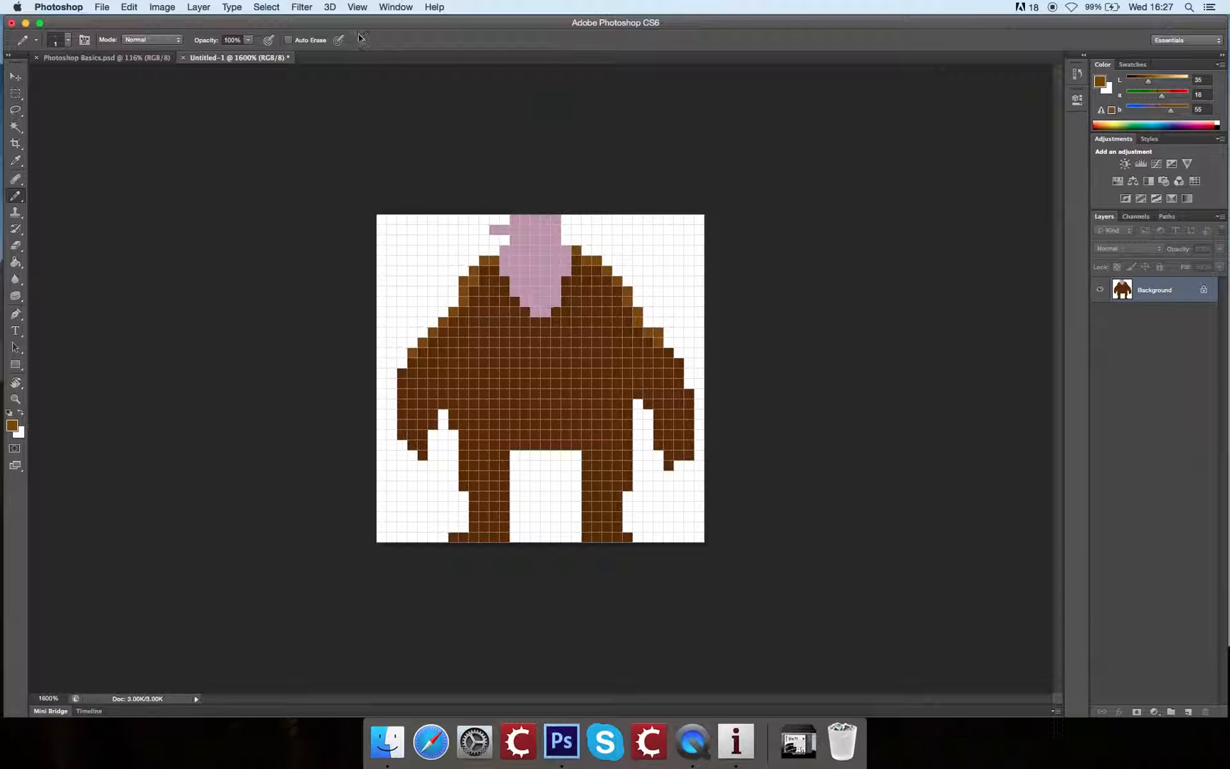
Step: Show the Navigator preview of the artwork
{"action": "left_click", "coordinate": [389, 8]}
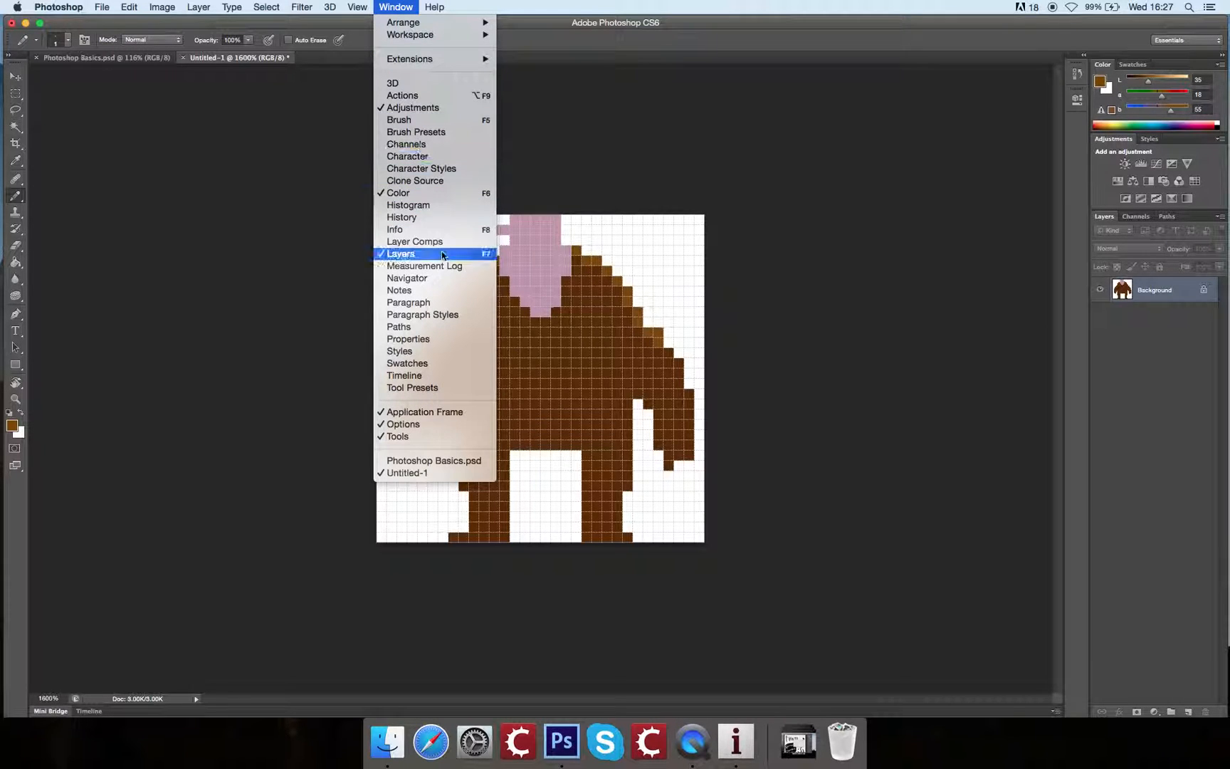
{"action": "left_click", "coordinate": [445, 280]}
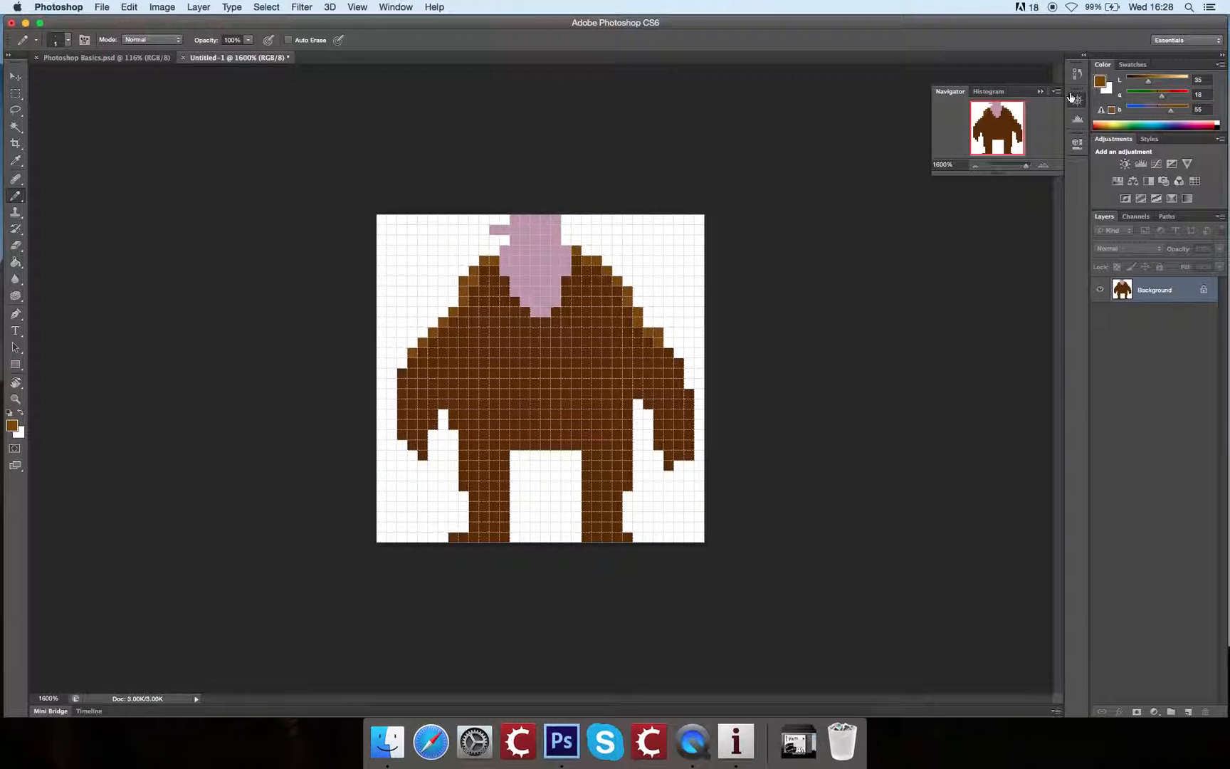
{"action": "mouse_move", "coordinate": [1061, 167]}
{"action": "left_mouse_down"}
{"action": "mouse_move", "coordinate": [1063, 242]}
{"action": "mouse_move", "coordinate": [1056, 172]}
{"action": "left_mouse_up"}
Step: Sample the face's pink, lower its lightness to 25, and pencil a one-pixel eye and a short horizontal mouth
{"action": "left_click", "coordinate": [549, 267], "text": "alt"}
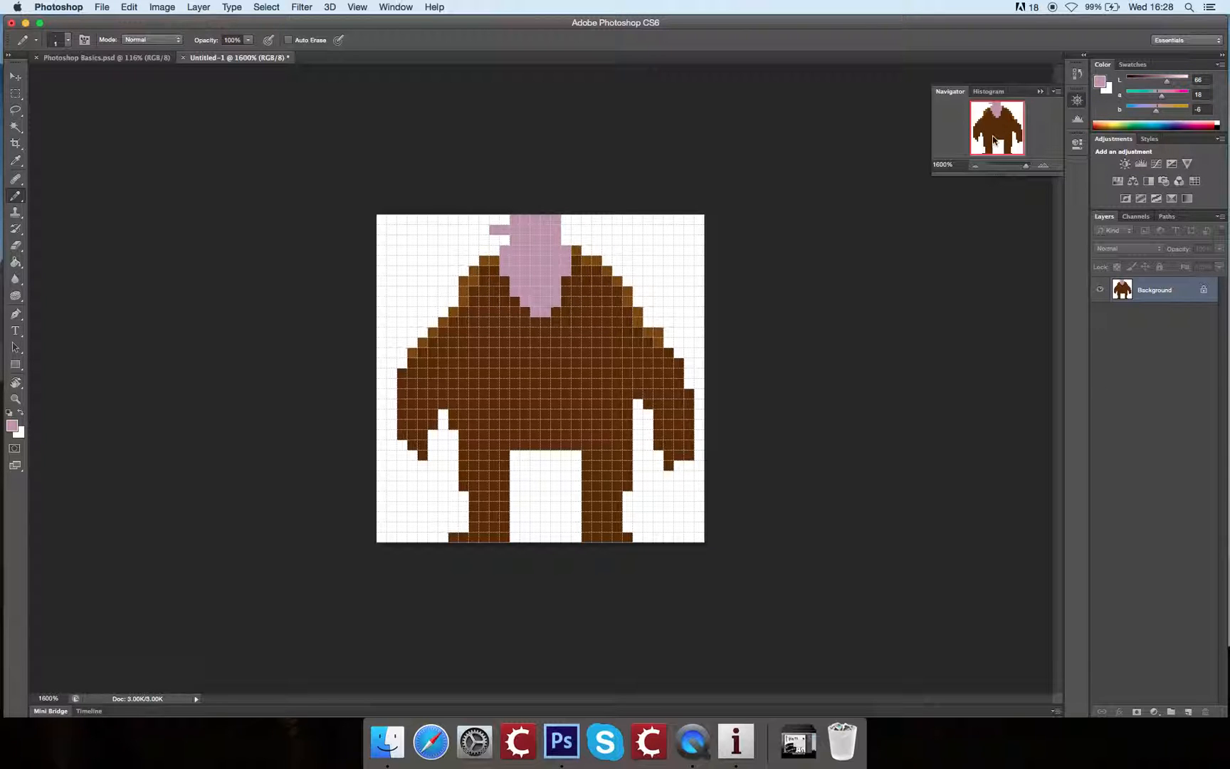
{"action": "key", "text": "super+equal"}
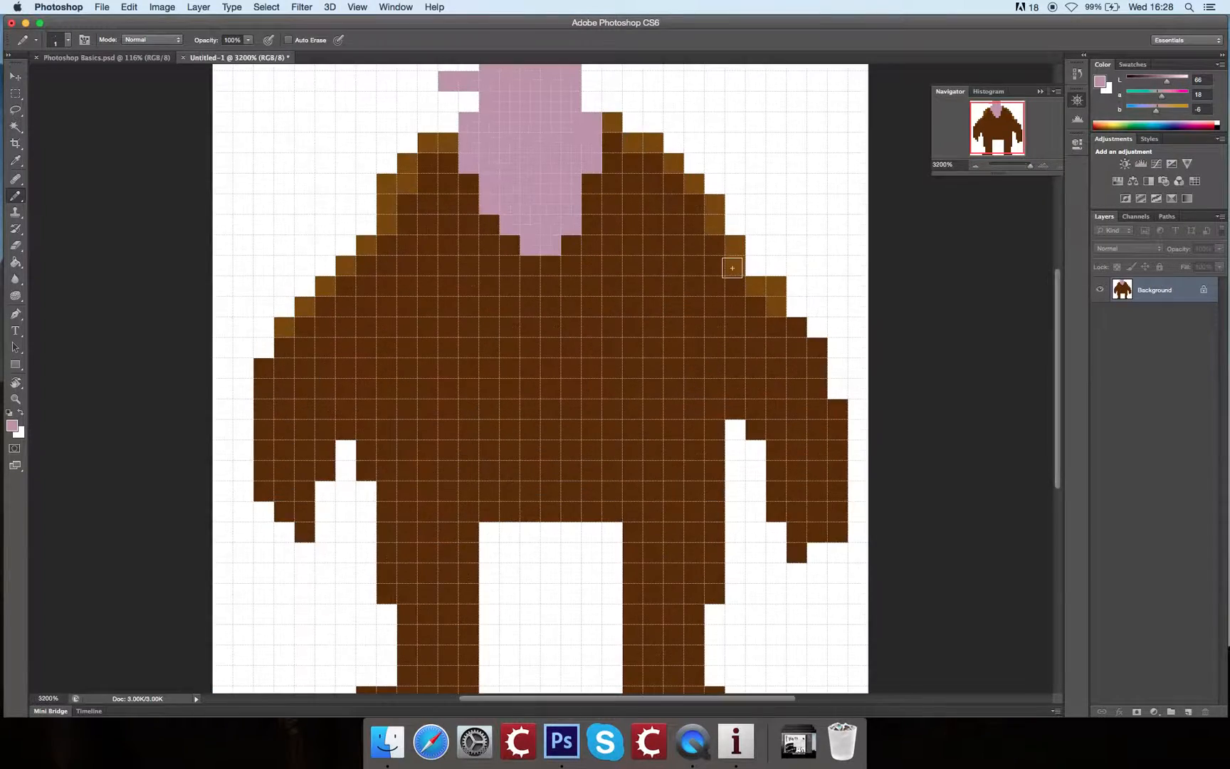
{"action": "left_click_drag", "start_coordinate": [679, 150], "coordinate": [640, 125]}
{"action": "mouse_move", "coordinate": [471, 228]}
{"action": "left_mouse_down"}
{"action": "mouse_move", "coordinate": [471, 269]}
{"action": "mouse_move", "coordinate": [469, 258]}
{"action": "left_mouse_up"}
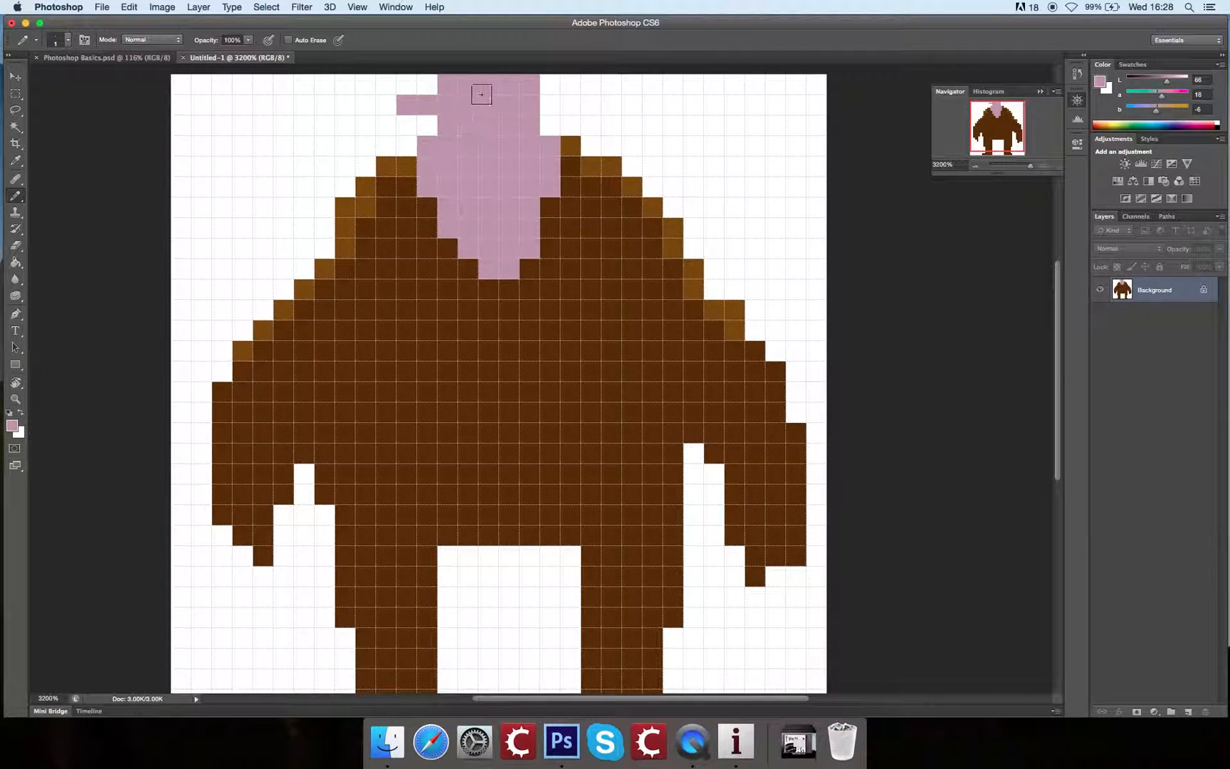
{"action": "left_click_drag", "start_coordinate": [1166, 80], "coordinate": [1142, 80]}
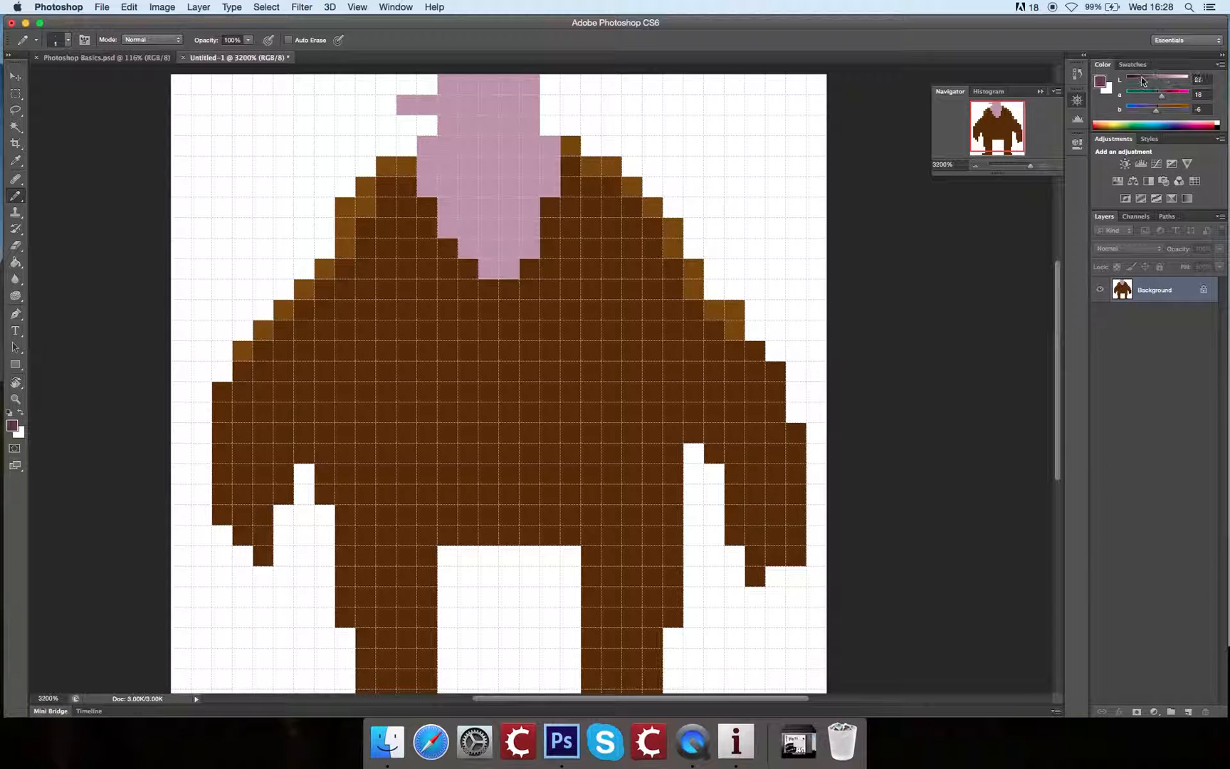
{"action": "left_click", "coordinate": [509, 104]}
{"action": "left_click_drag", "start_coordinate": [447, 145], "coordinate": [489, 143]}
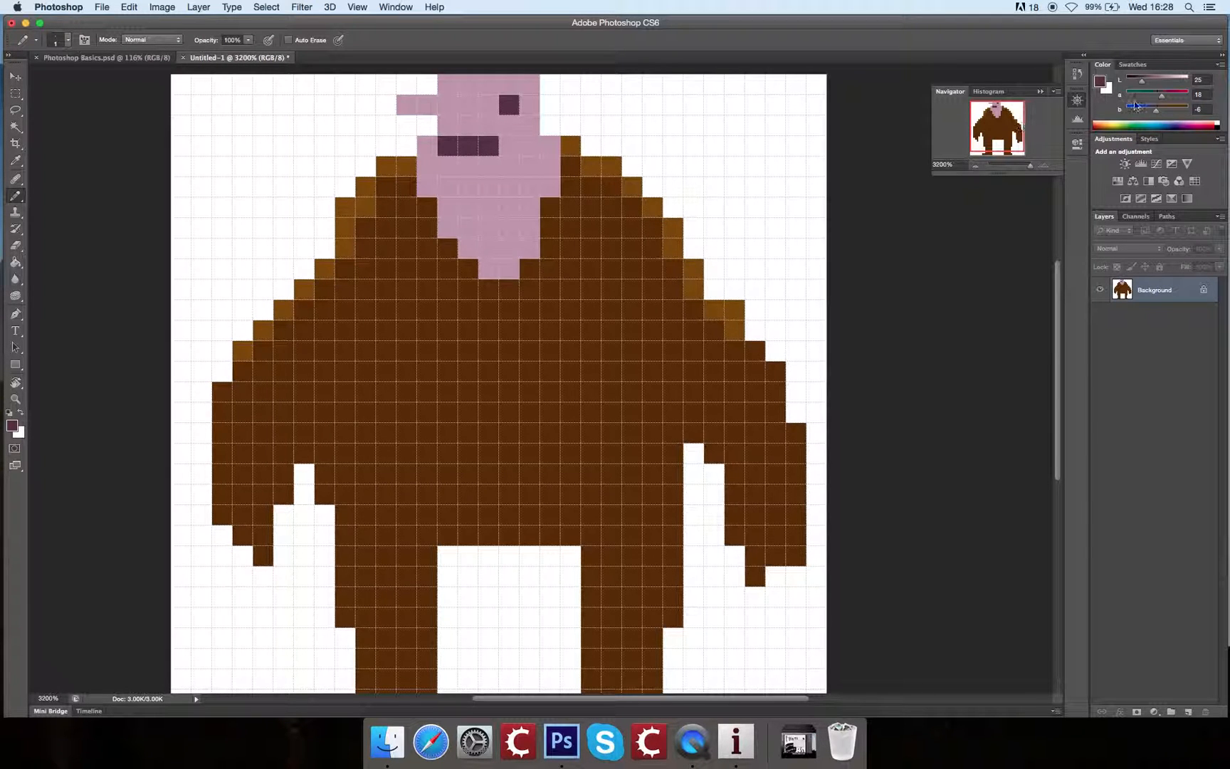
Step: Set the pink's lightness to 58 and pencil shading over the jaw sides, neck and chest opening
{"action": "left_click_drag", "start_coordinate": [1142, 82], "coordinate": [1163, 83]}
{"action": "mouse_move", "coordinate": [427, 146]}
{"action": "left_mouse_down"}
{"action": "mouse_move", "coordinate": [425, 193]}
{"action": "mouse_move", "coordinate": [441, 177]}
{"action": "mouse_move", "coordinate": [457, 220]}
{"action": "mouse_move", "coordinate": [472, 214]}
{"action": "mouse_move", "coordinate": [472, 192]}
{"action": "mouse_move", "coordinate": [474, 248]}
{"action": "mouse_move", "coordinate": [486, 227]}
{"action": "mouse_move", "coordinate": [491, 237]}
{"action": "mouse_move", "coordinate": [495, 200]}
{"action": "mouse_move", "coordinate": [499, 261]}
{"action": "mouse_move", "coordinate": [512, 261]}
{"action": "mouse_move", "coordinate": [523, 216]}
{"action": "mouse_move", "coordinate": [510, 204]}
{"action": "mouse_move", "coordinate": [529, 245]}
{"action": "mouse_move", "coordinate": [554, 142]}
{"action": "mouse_move", "coordinate": [548, 244]}
{"action": "left_mouse_up"}
{"action": "scroll", "coordinate": [517, 313], "scroll_direction": "down", "scroll_amount": 3}
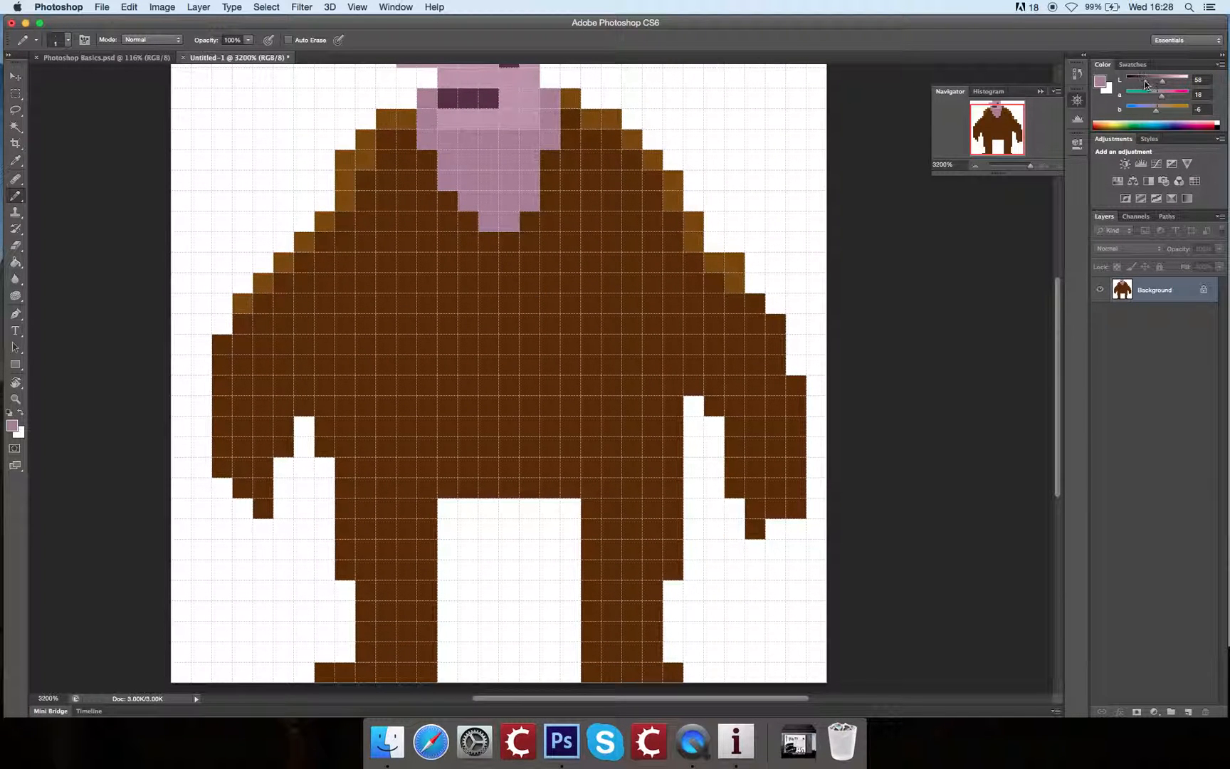
Step: Mix a dark brown of Lab 15, 19, 33, pencil a line across the waist, and fill the trousers below it
{"action": "left_click", "coordinate": [563, 331], "text": "alt"}
{"action": "left_click_drag", "start_coordinate": [1142, 82], "coordinate": [1136, 81]}
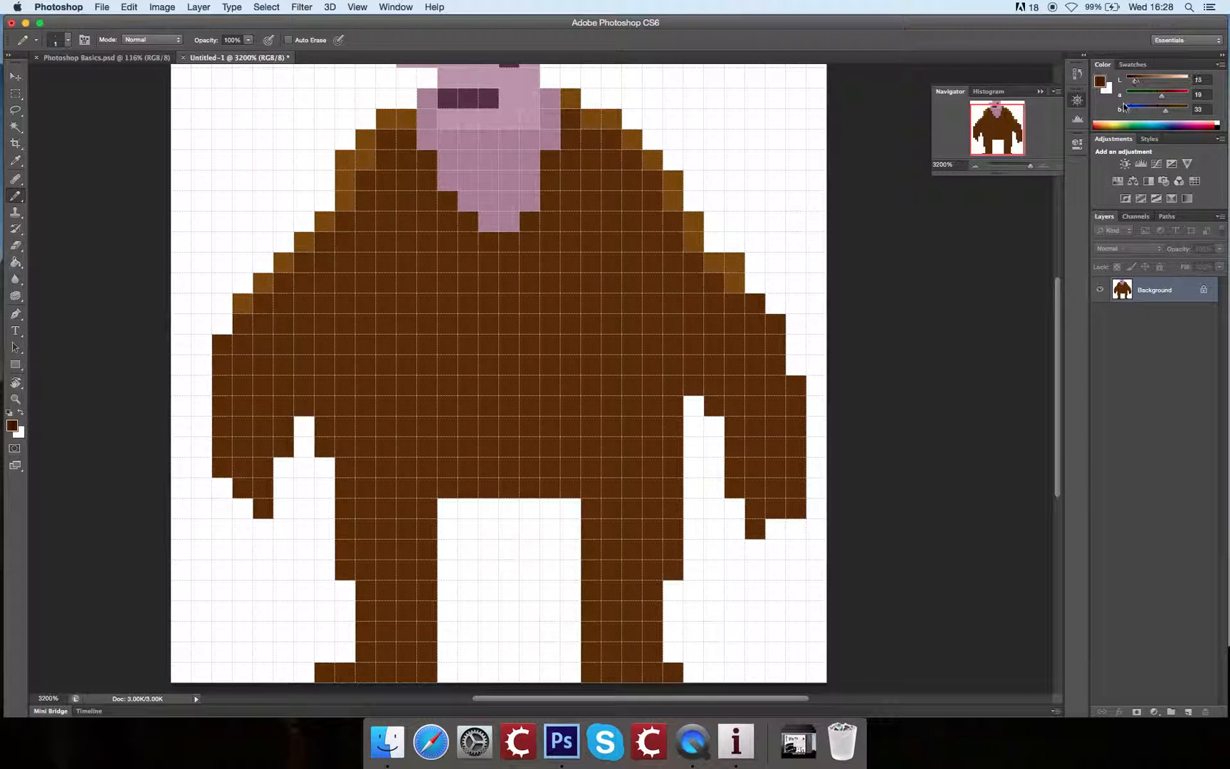
{"action": "mouse_move", "coordinate": [324, 406]}
{"action": "left_mouse_down"}
{"action": "mouse_move", "coordinate": [498, 395]}
{"action": "mouse_move", "coordinate": [623, 412]}
{"action": "mouse_move", "coordinate": [685, 404]}
{"action": "left_mouse_up"}
{"action": "key", "text": "g"}
{"action": "left_click", "coordinate": [621, 467]}
{"action": "mouse_move", "coordinate": [576, 390]}
{"action": "left_mouse_down"}
{"action": "mouse_move", "coordinate": [629, 310]}
{"action": "mouse_move", "coordinate": [624, 393]}
{"action": "mouse_move", "coordinate": [604, 409]}
{"action": "left_mouse_up"}
{"action": "key", "text": "b"}
{"action": "left_click_drag", "start_coordinate": [429, 392], "coordinate": [722, 385]}
{"action": "mouse_move", "coordinate": [693, 263]}
{"action": "left_mouse_down"}
{"action": "mouse_move", "coordinate": [649, 341]}
{"action": "mouse_move", "coordinate": [625, 338]}
{"action": "left_mouse_up"}
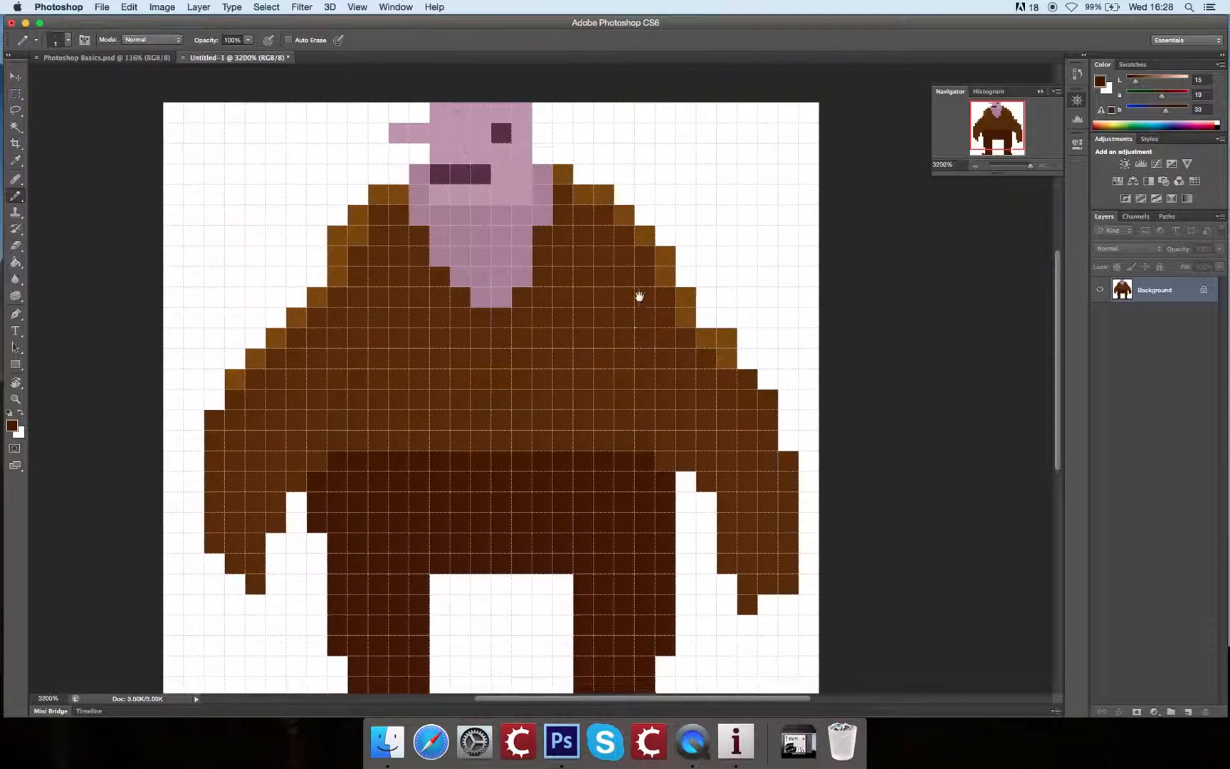
Step: Sample the shaded pink from the neck and pencil a hand below the sleeve on the right of the figure
{"action": "scroll", "coordinate": [645, 320], "scroll_direction": "down", "scroll_amount": 3}
{"action": "key", "text": "super+minus"}
{"action": "left_click", "coordinate": [548, 252], "text": "alt"}
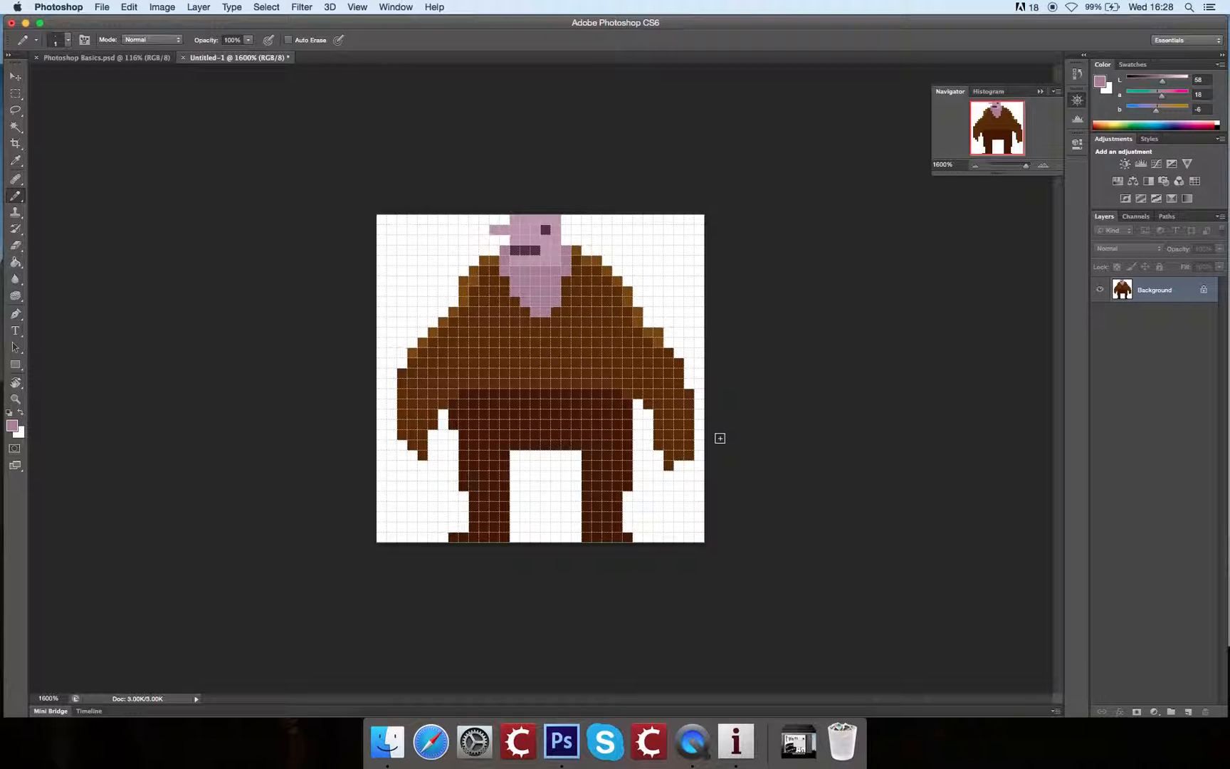
{"action": "left_click", "coordinate": [553, 272], "text": "alt"}
{"action": "left_click", "coordinate": [548, 265], "text": "alt"}
{"action": "left_click", "coordinate": [542, 271], "text": "alt"}
{"action": "left_click", "coordinate": [544, 267], "text": "alt"}
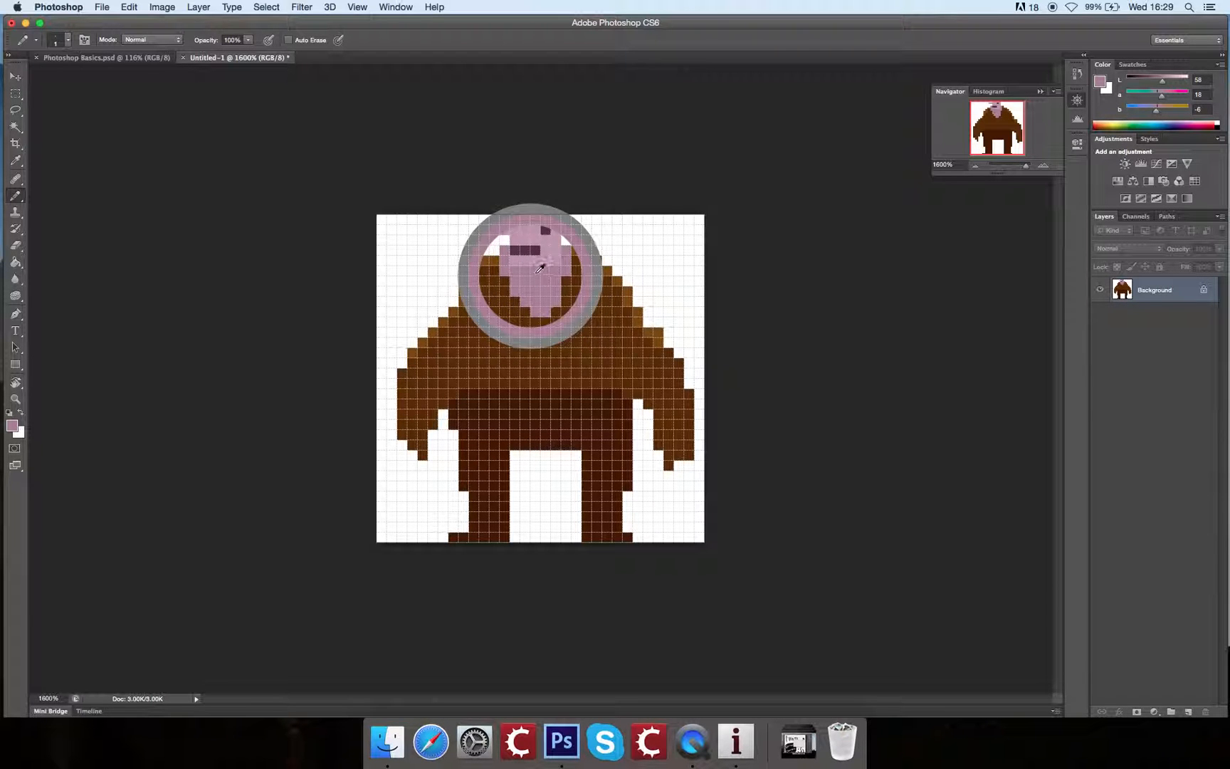
{"action": "left_click", "coordinate": [543, 266], "text": "alt"}
{"action": "left_click", "coordinate": [542, 270], "text": "alt"}
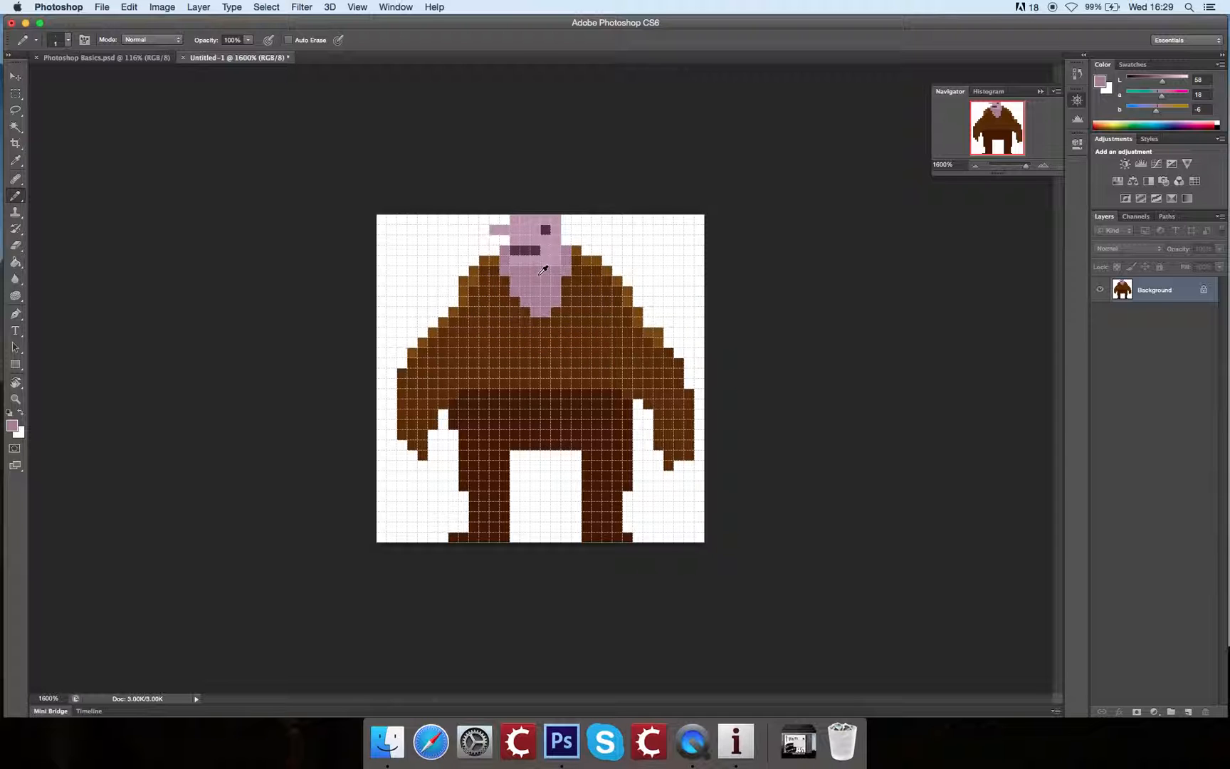
{"action": "left_click", "coordinate": [538, 271], "text": "alt"}
{"action": "left_click", "coordinate": [540, 277], "text": "alt"}
{"action": "mouse_move", "coordinate": [680, 470]}
{"action": "left_mouse_down"}
{"action": "mouse_move", "coordinate": [562, 488]}
{"action": "mouse_move", "coordinate": [665, 519]}
{"action": "mouse_move", "coordinate": [659, 487]}
{"action": "left_mouse_up"}
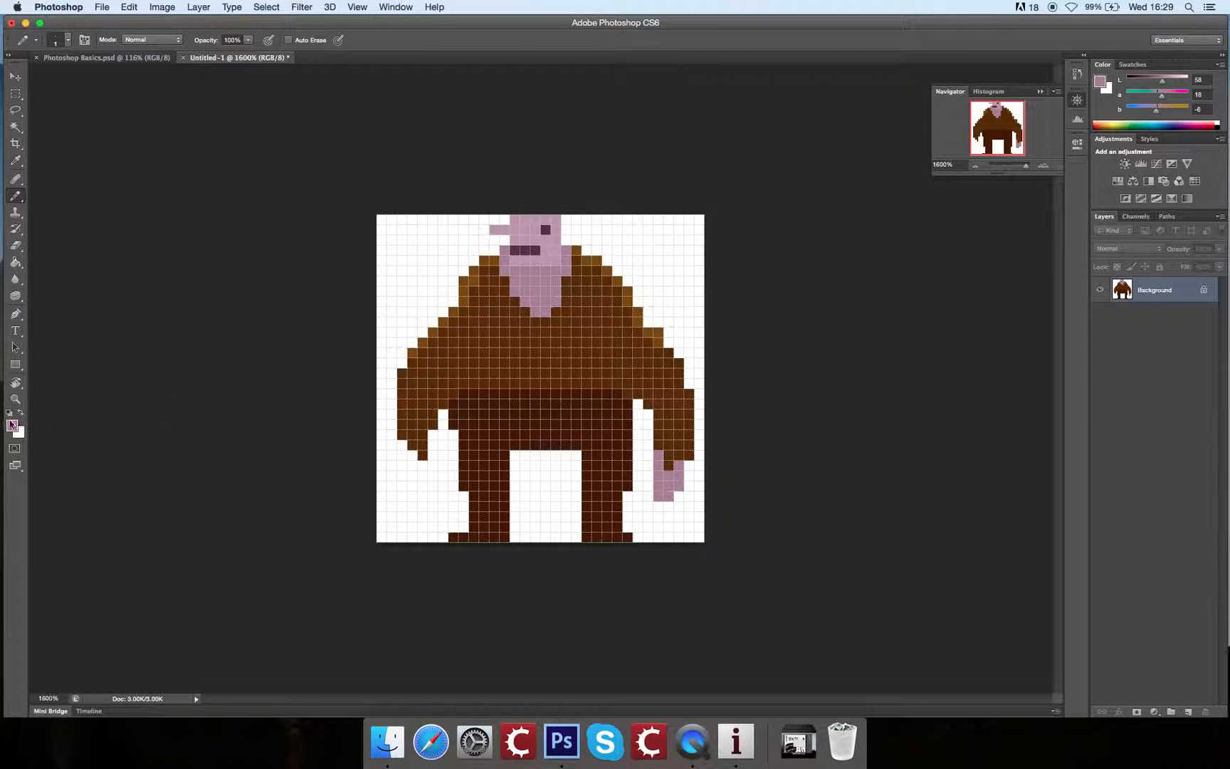
{"action": "left_click", "coordinate": [12, 426]}
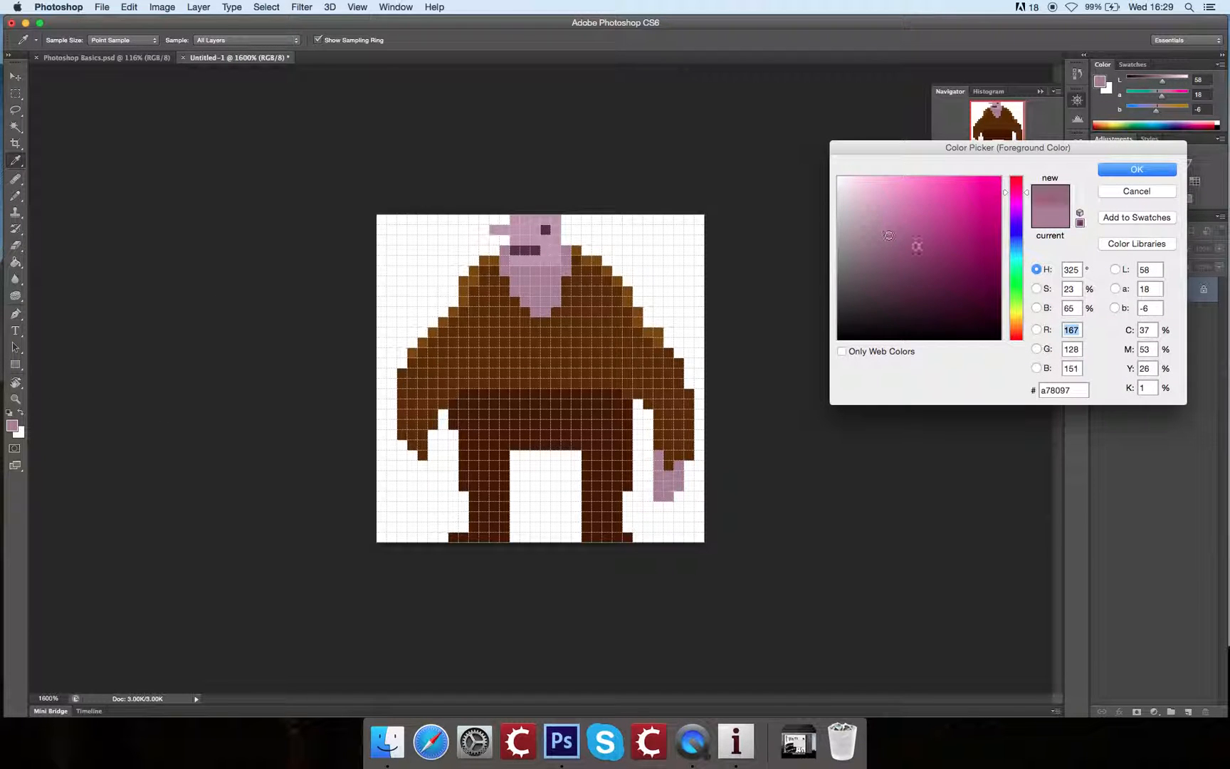
{"action": "left_click_drag", "start_coordinate": [876, 221], "coordinate": [868, 218]}
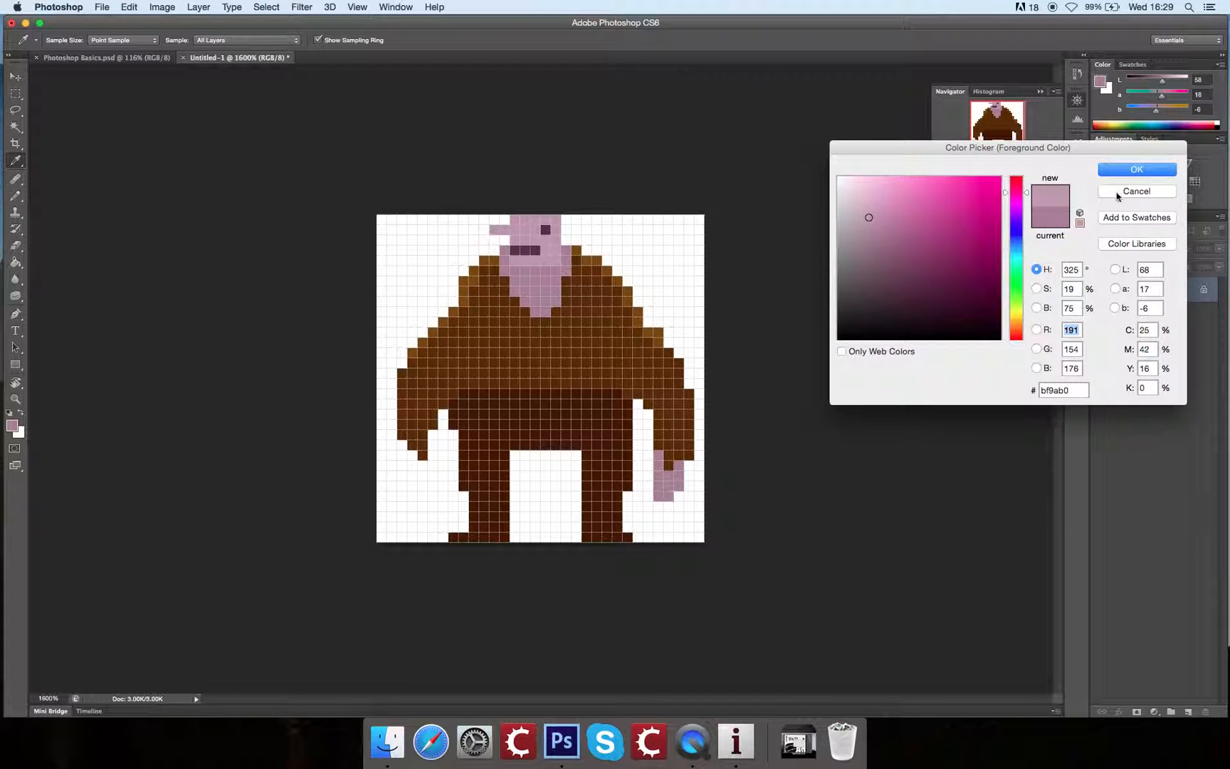
{"action": "left_click", "coordinate": [1119, 191]}
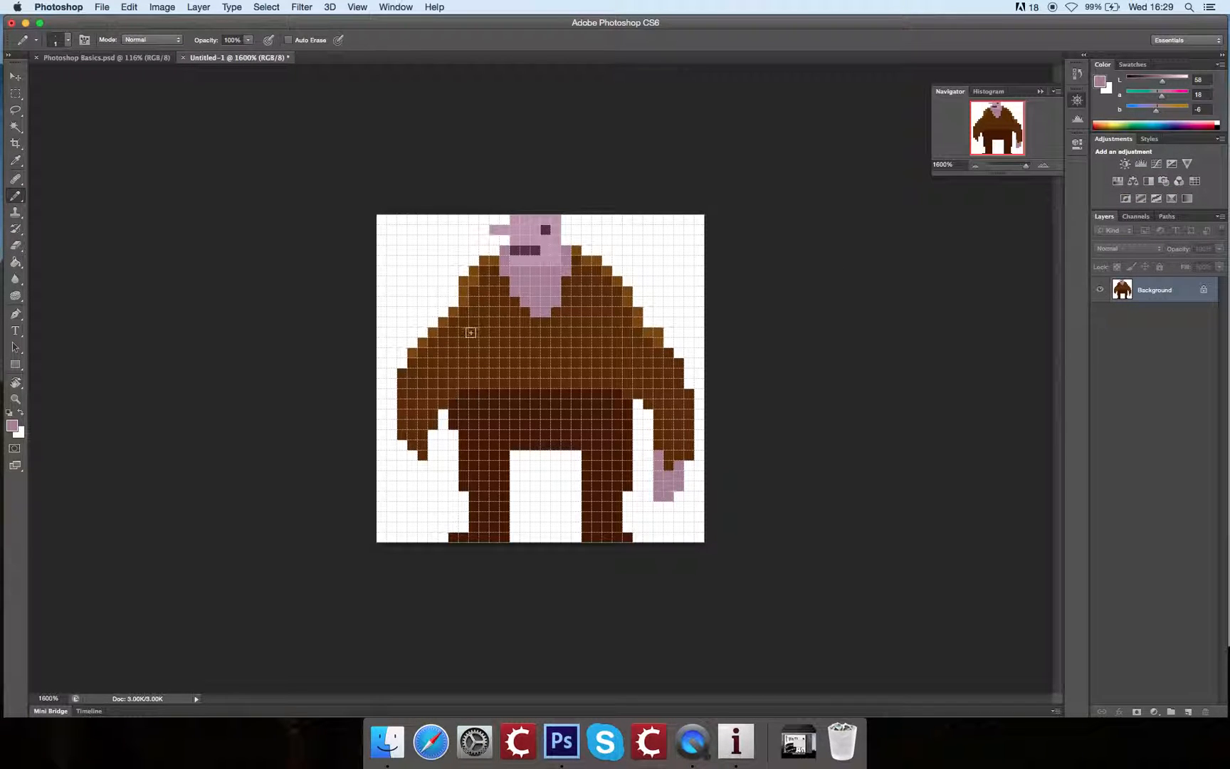
{"action": "key", "text": "x"}
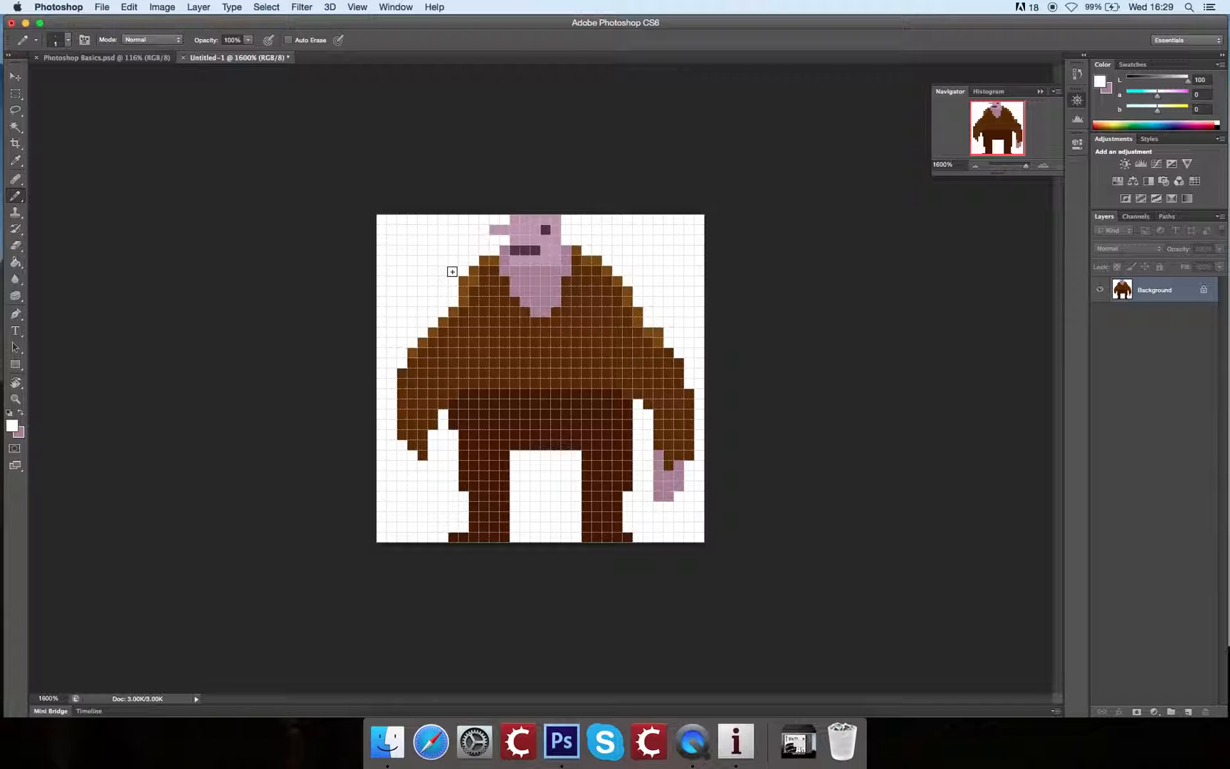
{"action": "left_click", "coordinate": [12, 426]}
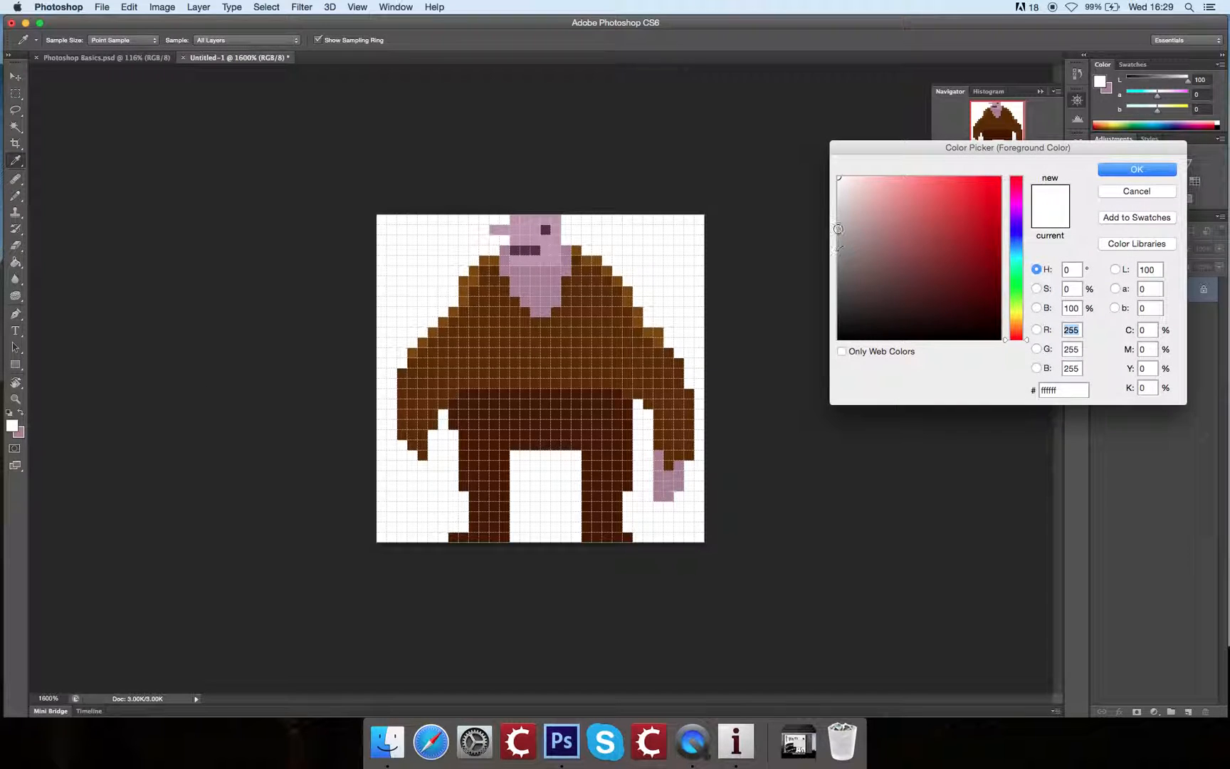
{"action": "left_click", "coordinate": [1112, 192]}
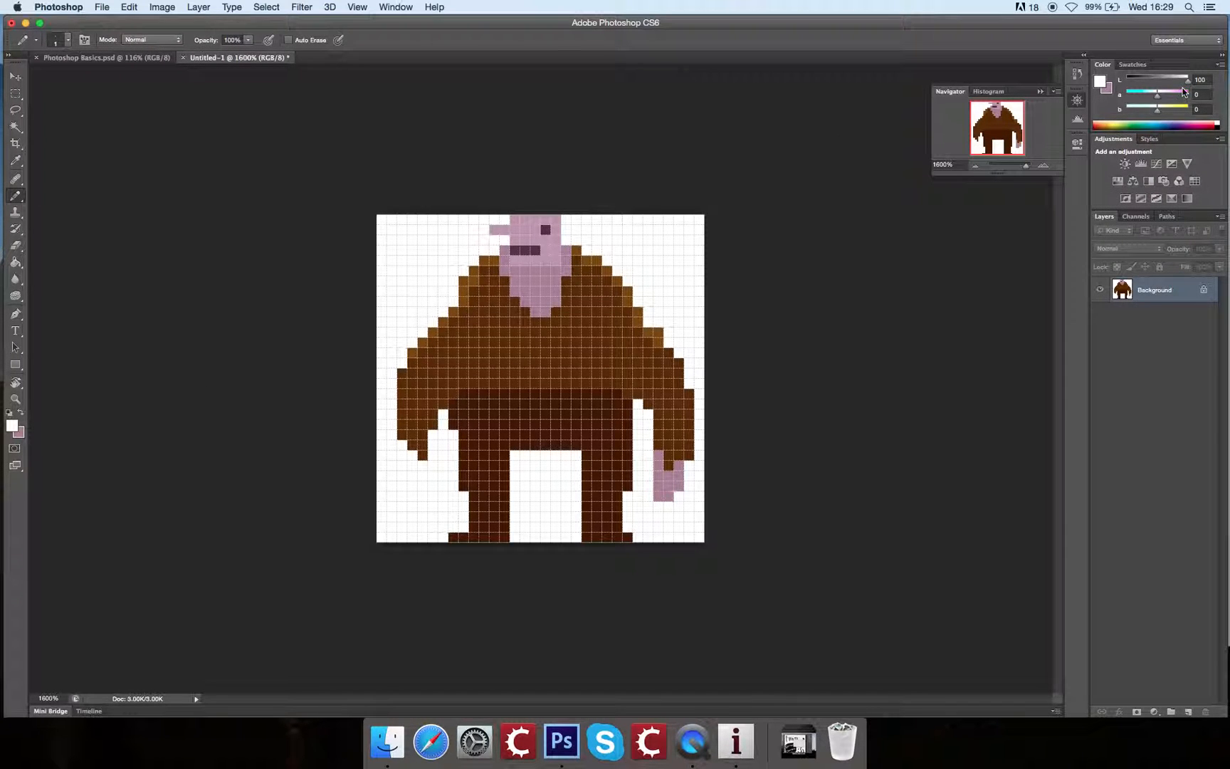
Step: Try filling the white background beside the character with a pink of Lab 100, 103, -14, and undo the fill
{"action": "mouse_move", "coordinate": [1159, 109]}
{"action": "left_mouse_down"}
{"action": "mouse_move", "coordinate": [1135, 111]}
{"action": "mouse_move", "coordinate": [1153, 105]}
{"action": "left_mouse_up"}
{"action": "left_click", "coordinate": [15, 262]}
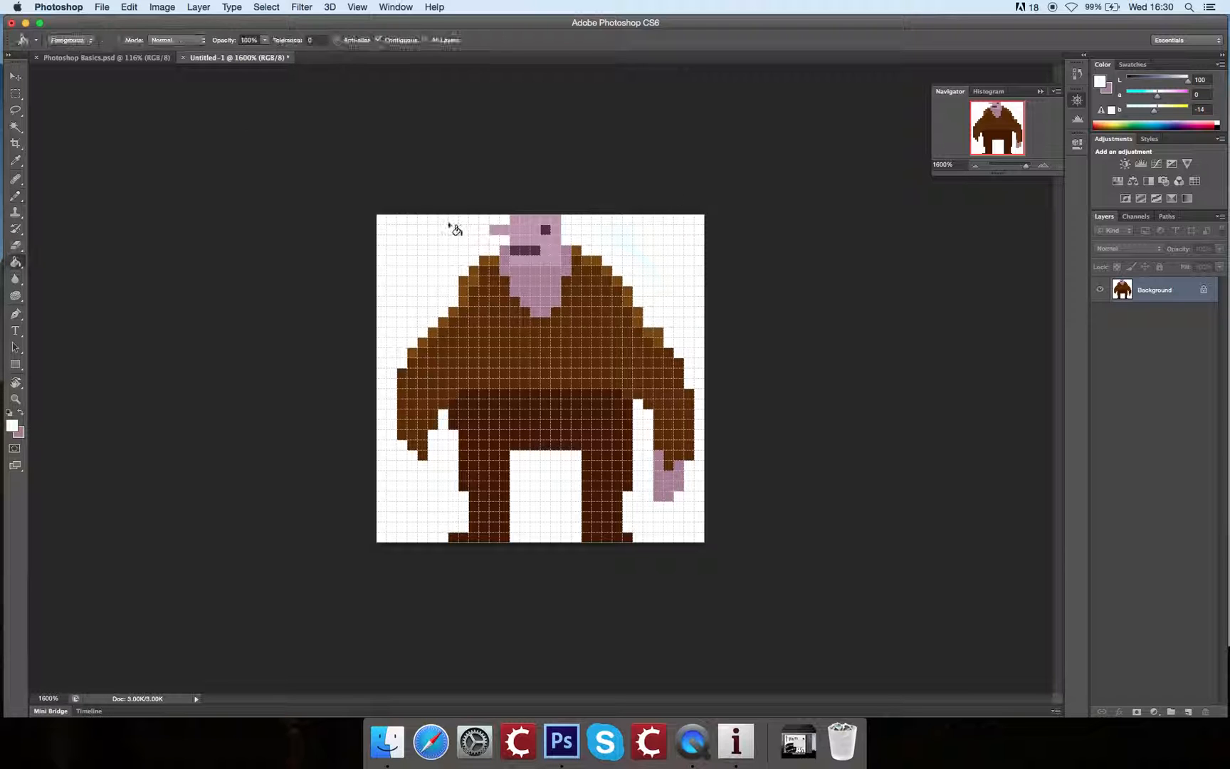
{"action": "left_click", "coordinate": [1182, 92]}
{"action": "left_click", "coordinate": [682, 272]}
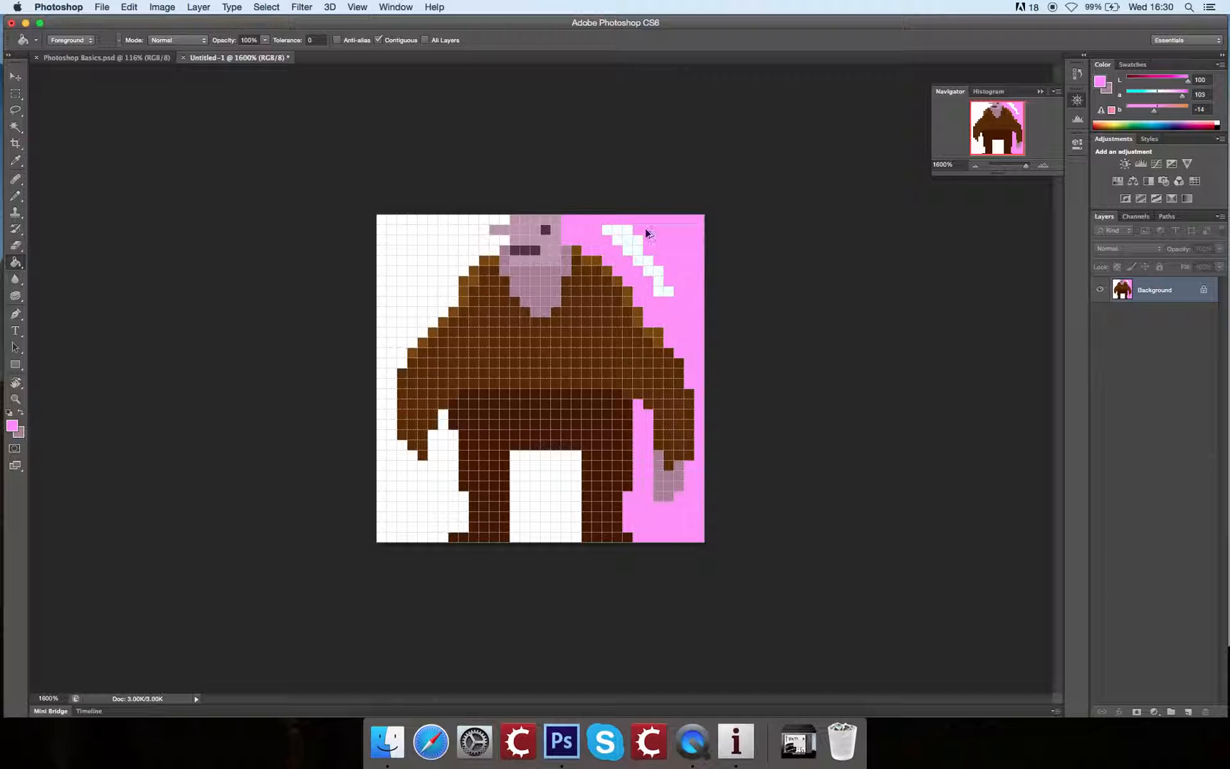
{"action": "key", "text": "super+z"}
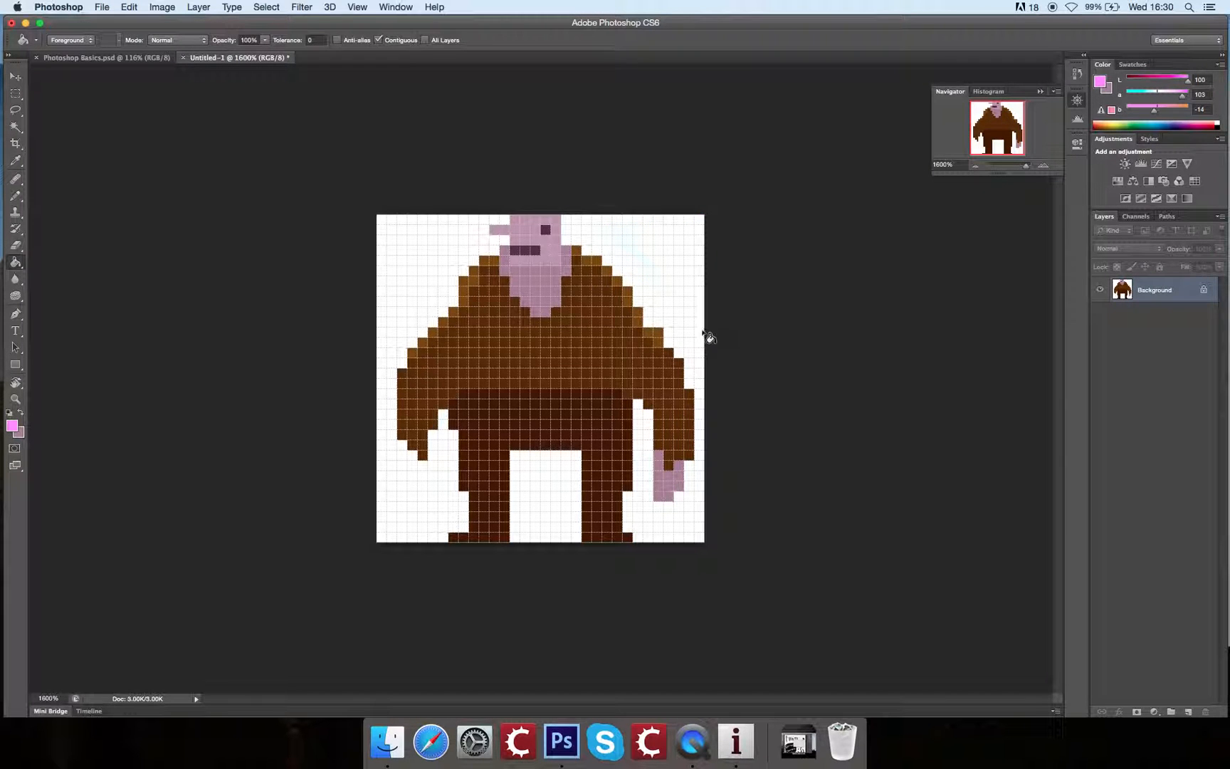
Step: Reset the default colours, sample the finished hand's pink, and pencil the other hand below the opposite sleeve
{"action": "key", "text": "b"}
{"action": "left_click", "coordinate": [669, 482], "text": "alt"}
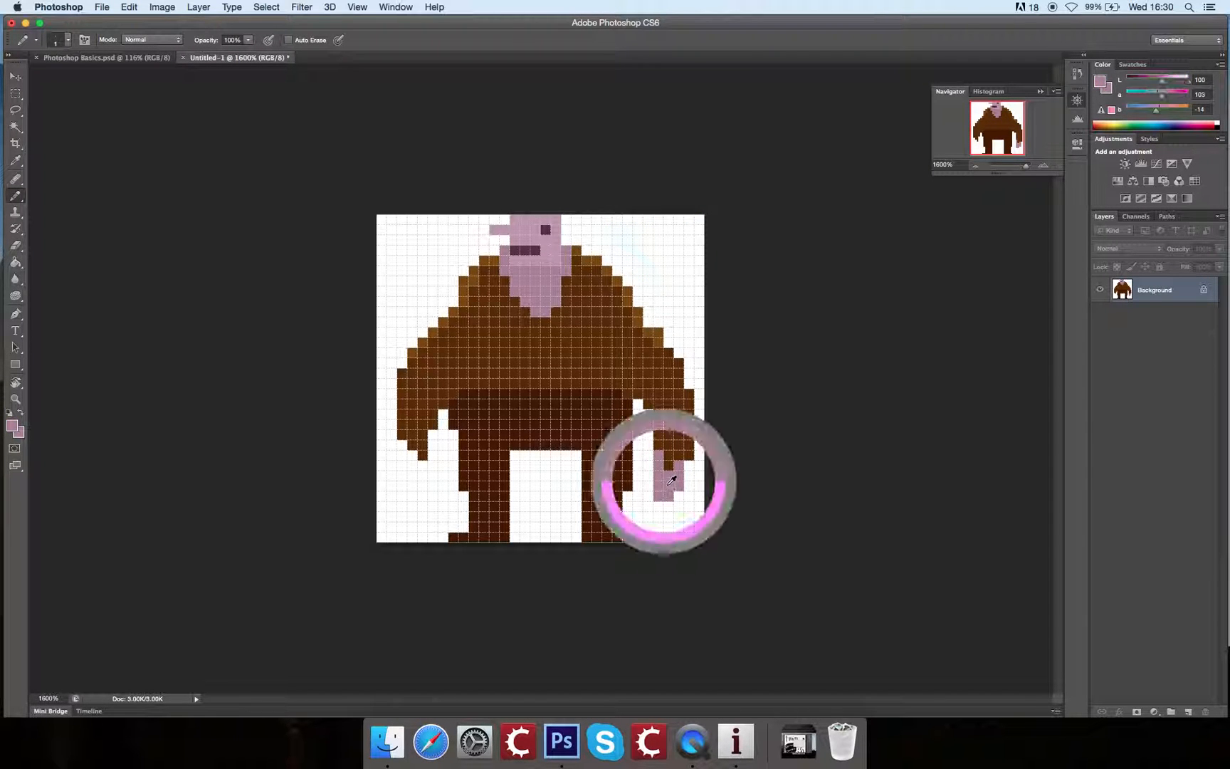
{"action": "key", "text": "d"}
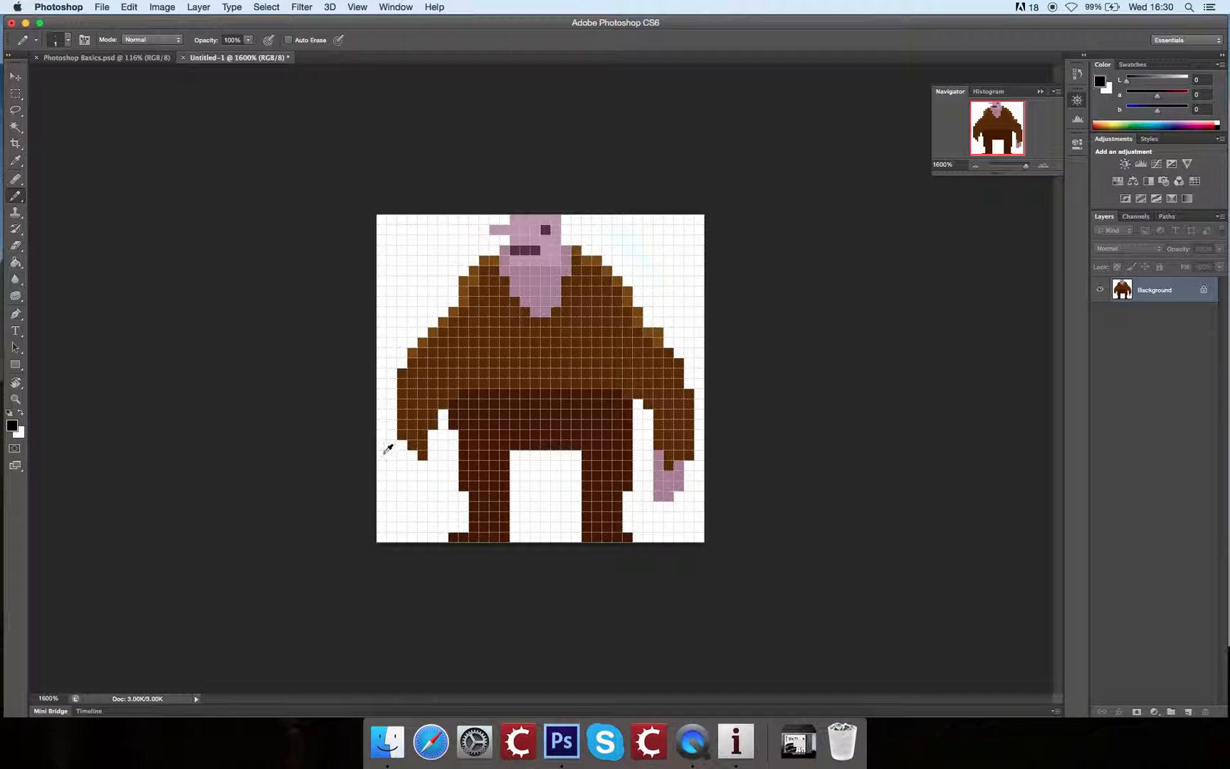
{"action": "left_click", "coordinate": [671, 479], "text": "alt"}
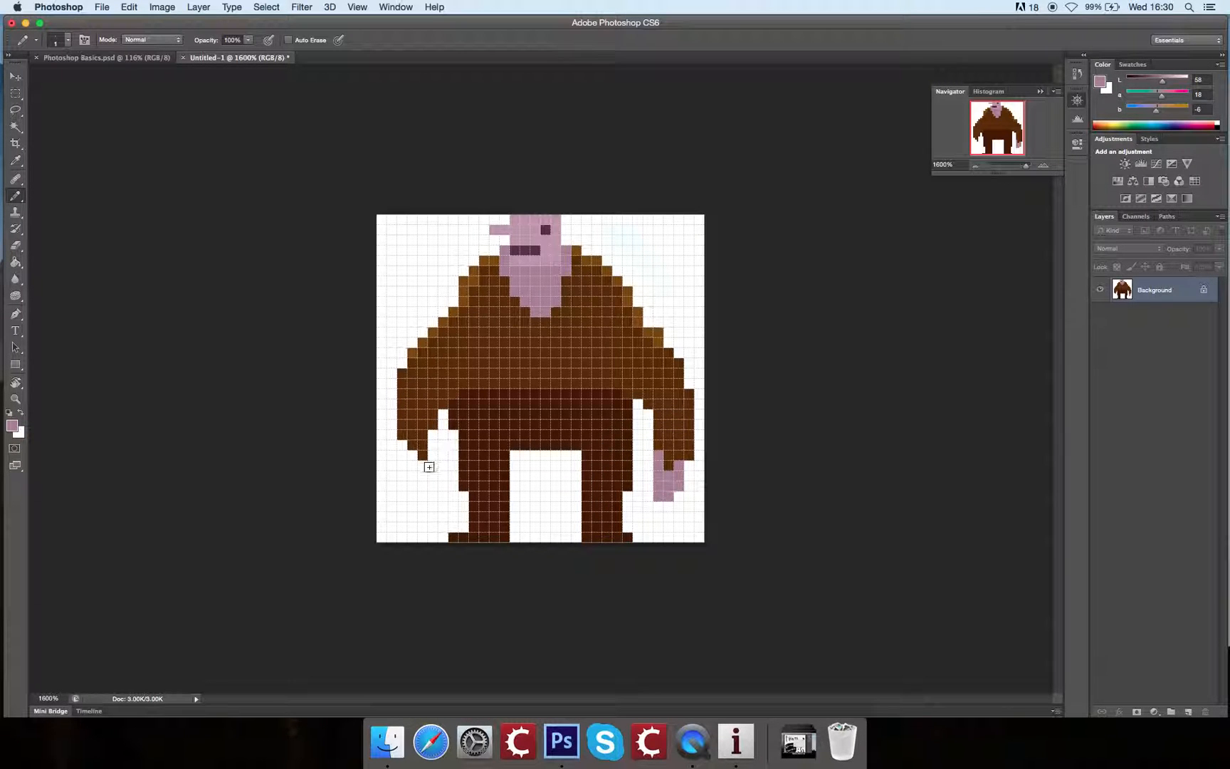
{"action": "mouse_move", "coordinate": [410, 477]}
{"action": "left_mouse_down"}
{"action": "mouse_move", "coordinate": [400, 449]}
{"action": "mouse_move", "coordinate": [403, 467]}
{"action": "mouse_move", "coordinate": [429, 463]}
{"action": "left_mouse_up"}
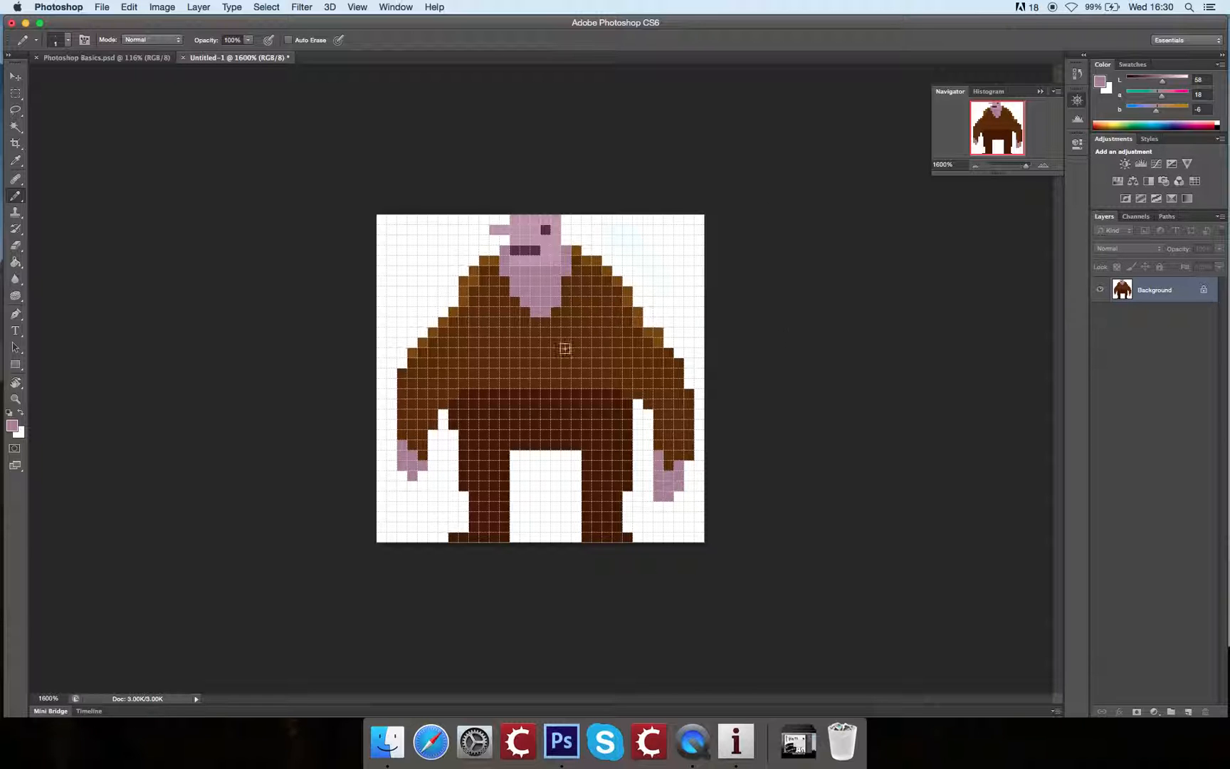
Step: Lengthen the point of the pink chest opening by two pixels and pencil scattered golden-brown pixels over it
{"action": "right_click", "coordinate": [539, 289]}
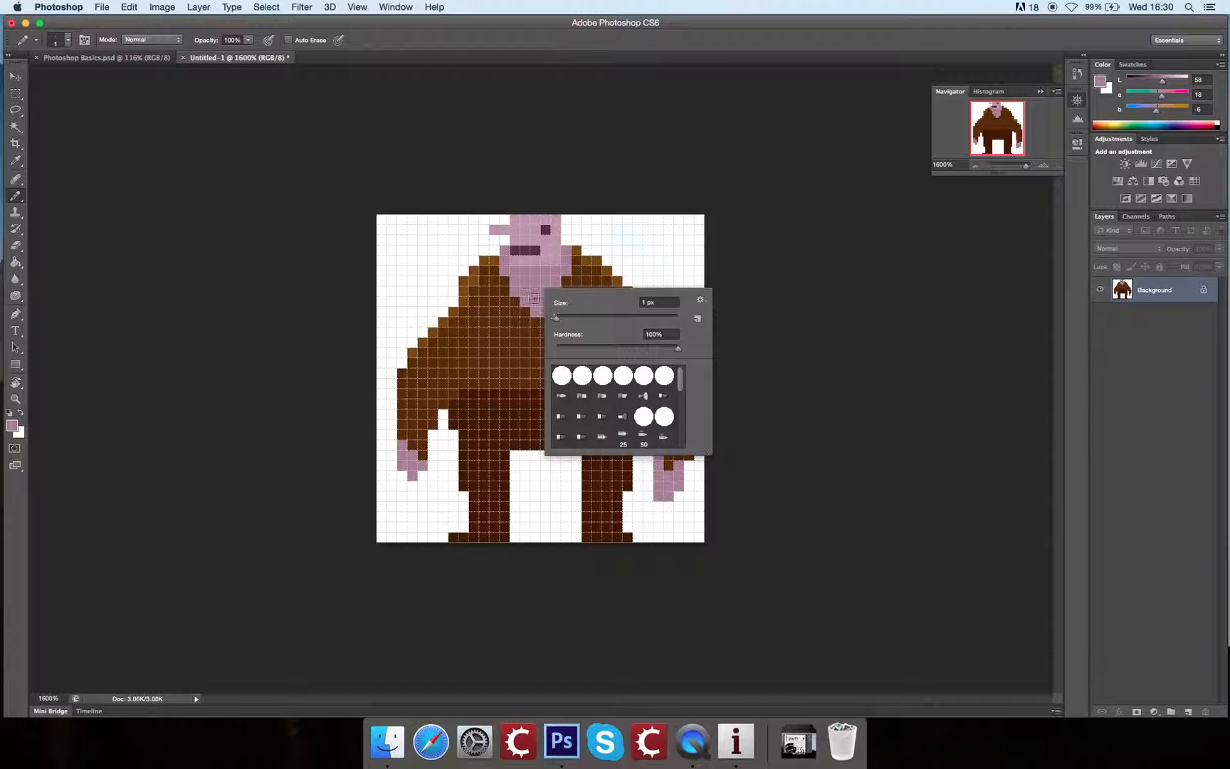
{"action": "left_click", "coordinate": [534, 299]}
{"action": "left_click", "coordinate": [541, 288], "text": "alt"}
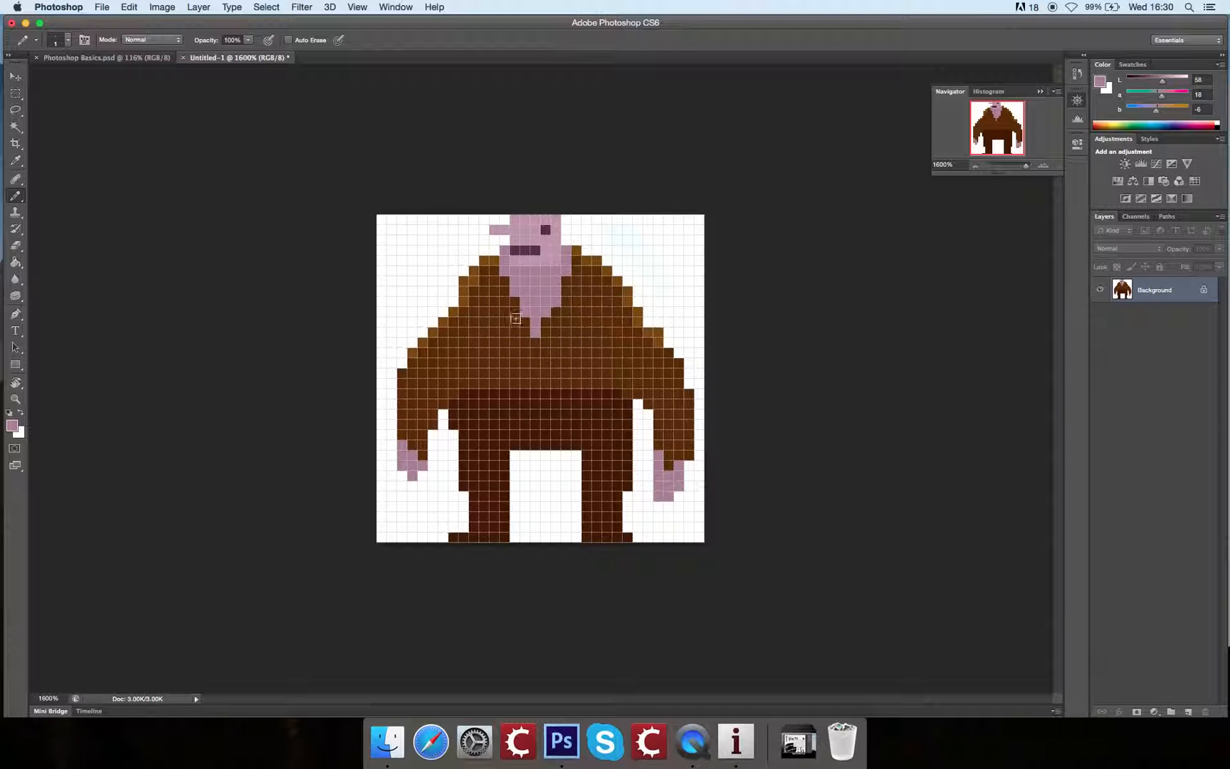
{"action": "left_click_drag", "start_coordinate": [529, 321], "coordinate": [527, 354]}
{"action": "key", "text": "super+z"}
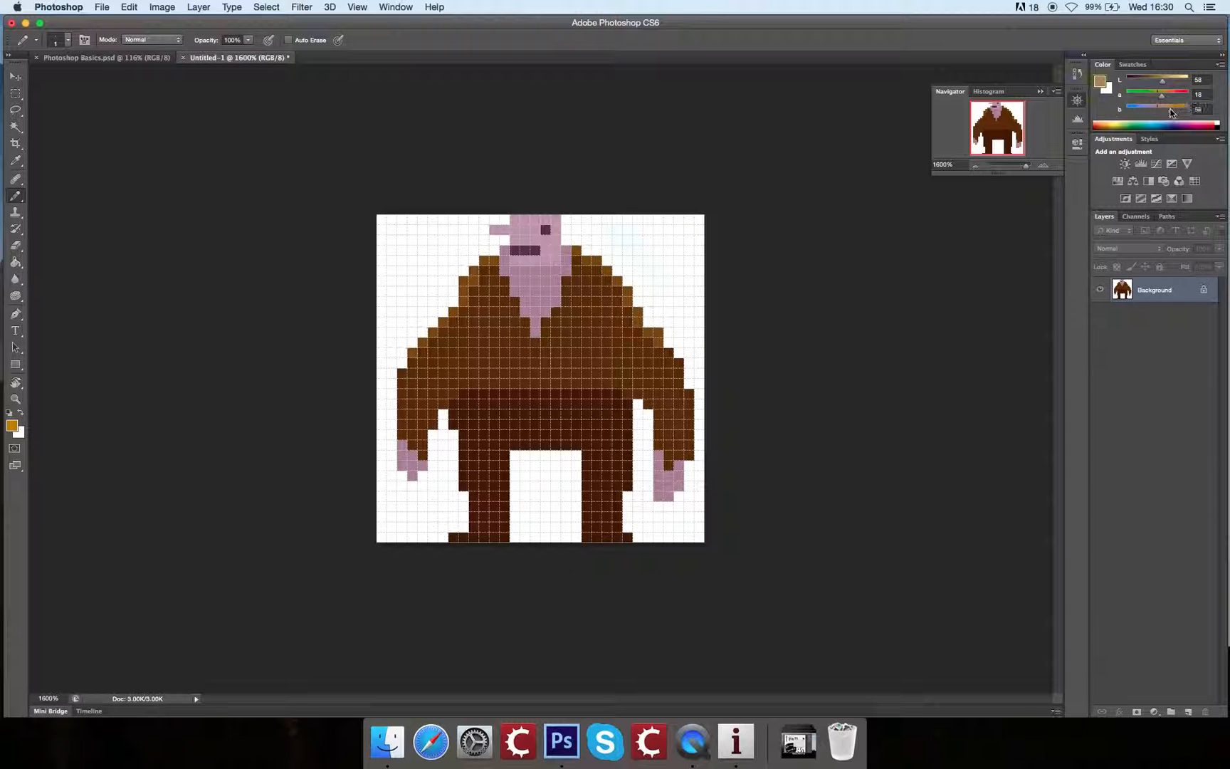
{"action": "left_click", "coordinate": [535, 288]}
{"action": "left_click", "coordinate": [535, 332]}
Step: Sample the face's pink, lower its lightness to 56, pencil shading on the cheek below the eye, and undo the last stroke
{"action": "key", "text": "super+plus"}
{"action": "left_click_drag", "start_coordinate": [686, 161], "coordinate": [638, 207]}
{"action": "left_click", "coordinate": [511, 160], "text": "alt"}
{"action": "left_click_drag", "start_coordinate": [1166, 85], "coordinate": [1161, 85]}
{"action": "left_click", "coordinate": [516, 162]}
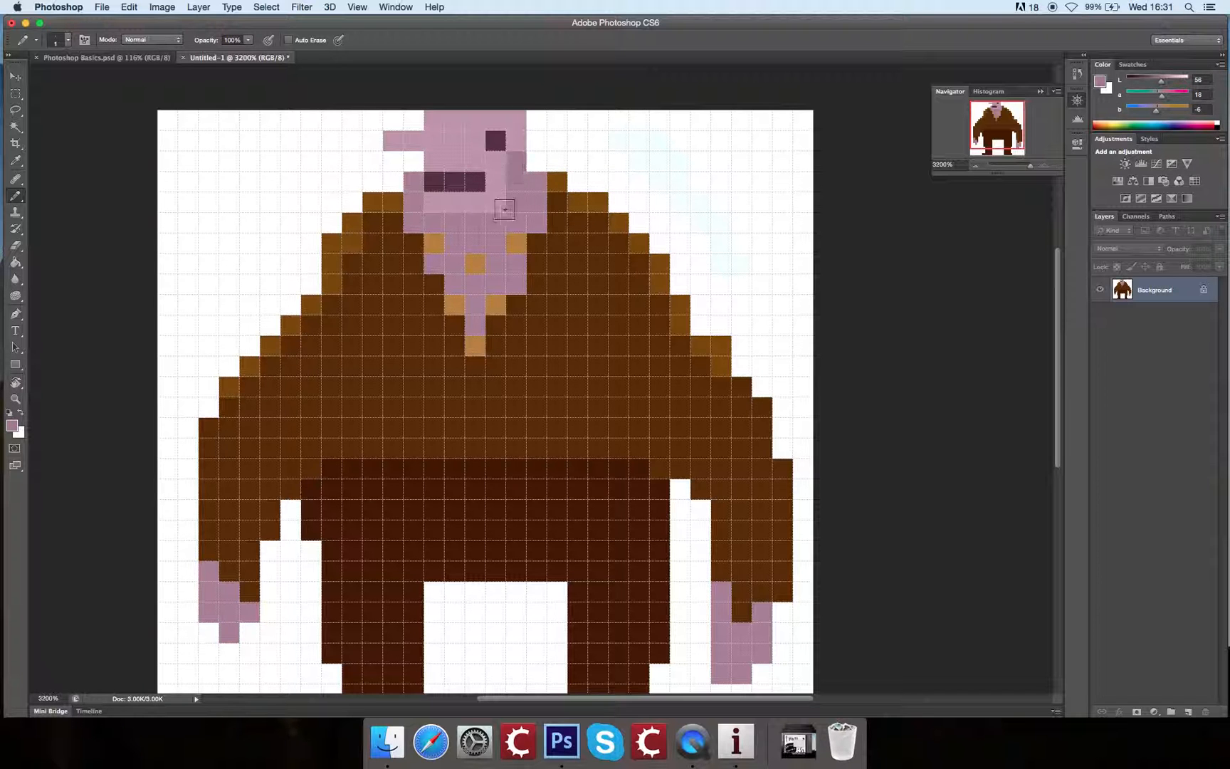
{"action": "left_click_drag", "start_coordinate": [474, 187], "coordinate": [525, 168]}
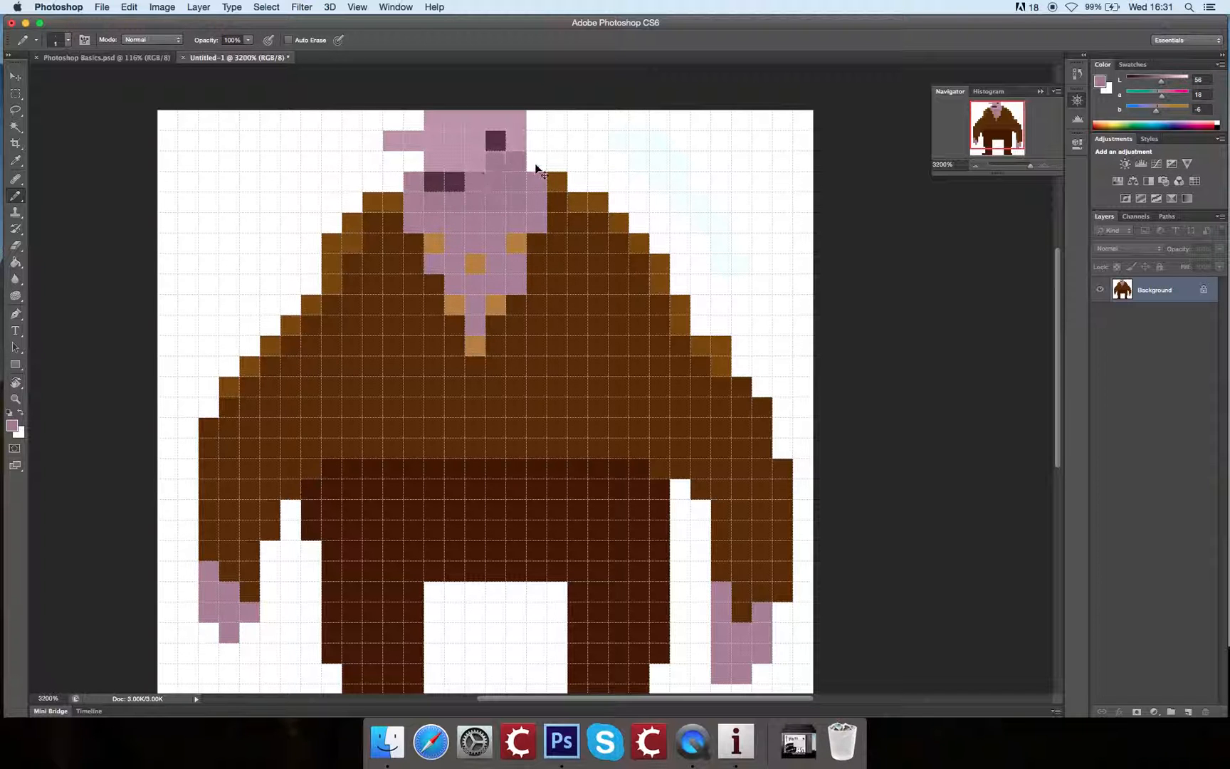
{"action": "key", "text": "super+z"}
{"action": "mouse_move", "coordinate": [668, 314]}
{"action": "left_mouse_down"}
{"action": "mouse_move", "coordinate": [670, 264]}
{"action": "mouse_move", "coordinate": [683, 255]}
{"action": "mouse_move", "coordinate": [669, 266]}
{"action": "mouse_move", "coordinate": [684, 280]}
{"action": "mouse_move", "coordinate": [672, 261]}
{"action": "left_mouse_up"}
{"action": "key", "text": "super+minus"}
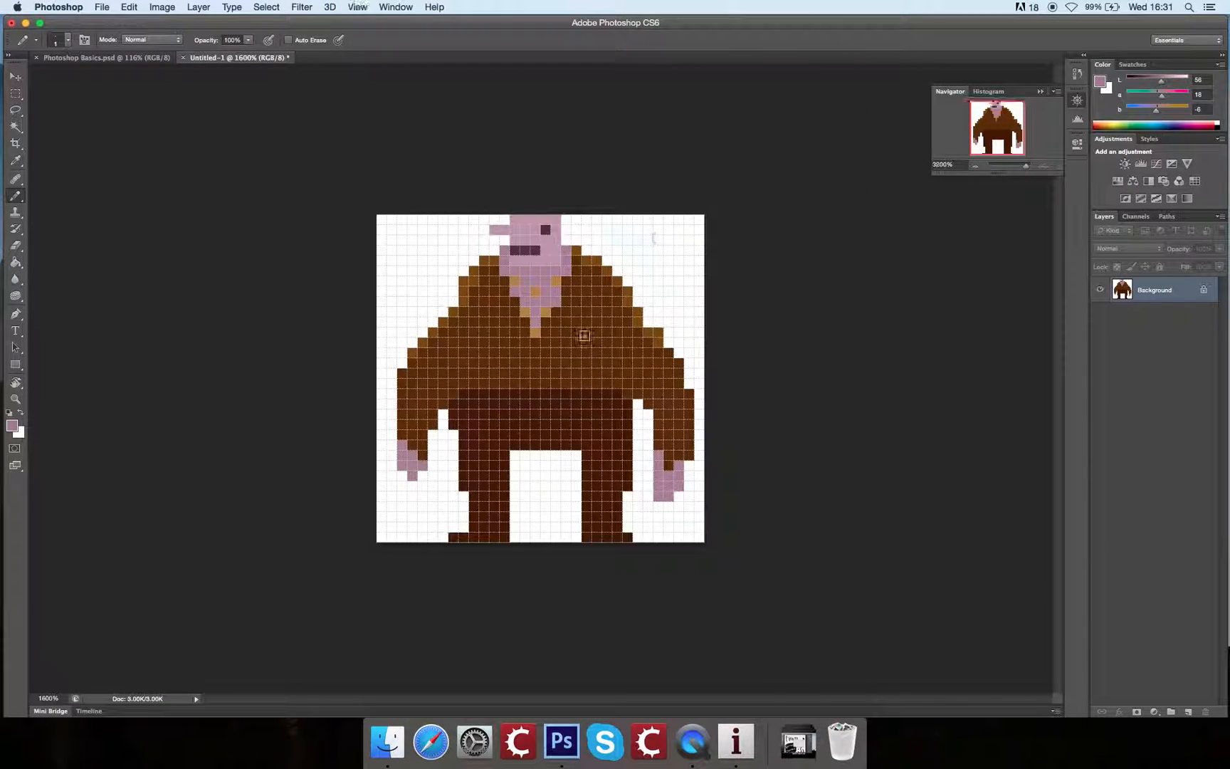
Step: Sample the jacket's brown and pencil two darker one-pixel buttons down the middle of the jacket
{"action": "left_click", "coordinate": [561, 357], "text": "alt"}
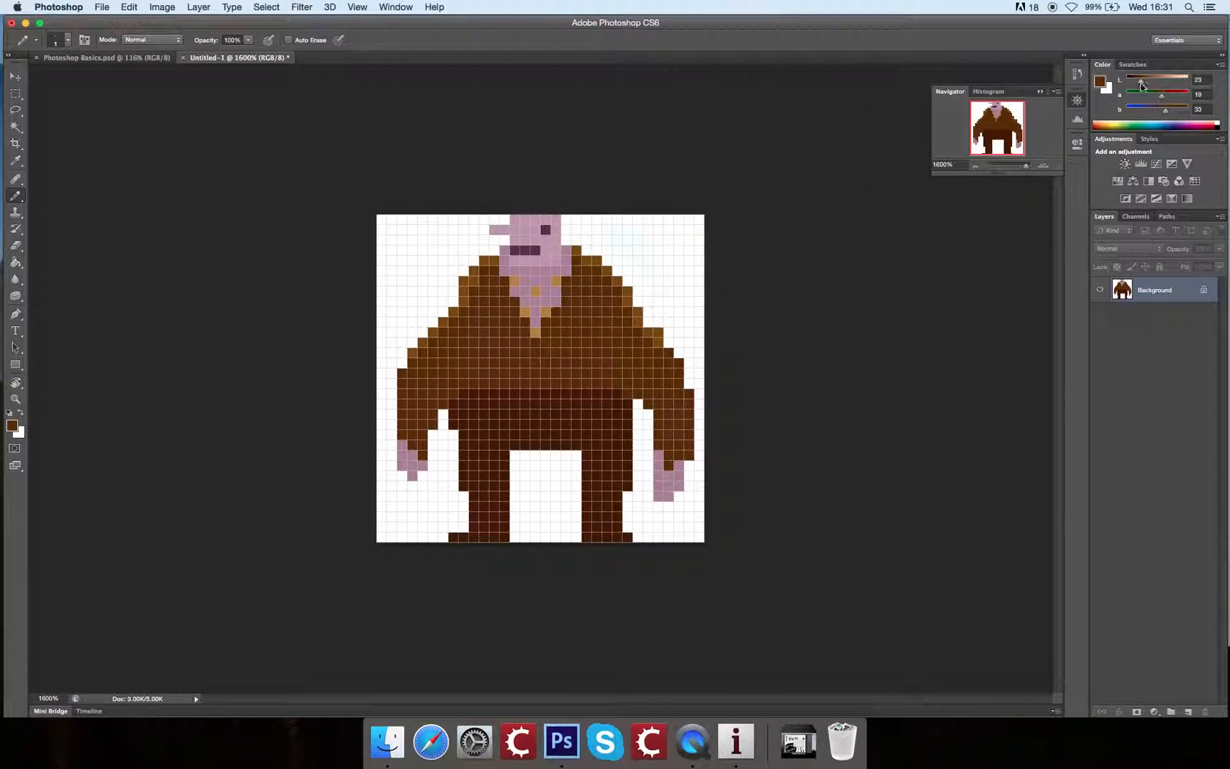
{"action": "left_click", "coordinate": [535, 352]}
{"action": "left_click", "coordinate": [535, 373]}
Step: Pick a near-black of Lab 16, 1, 1 and pencil a shoe along the bottom of the leg on the right
{"action": "left_click", "coordinate": [1102, 85]}
{"action": "left_click_drag", "start_coordinate": [917, 307], "coordinate": [853, 314]}
{"action": "key", "text": "Return"}
{"action": "left_click_drag", "start_coordinate": [585, 537], "coordinate": [628, 538]}
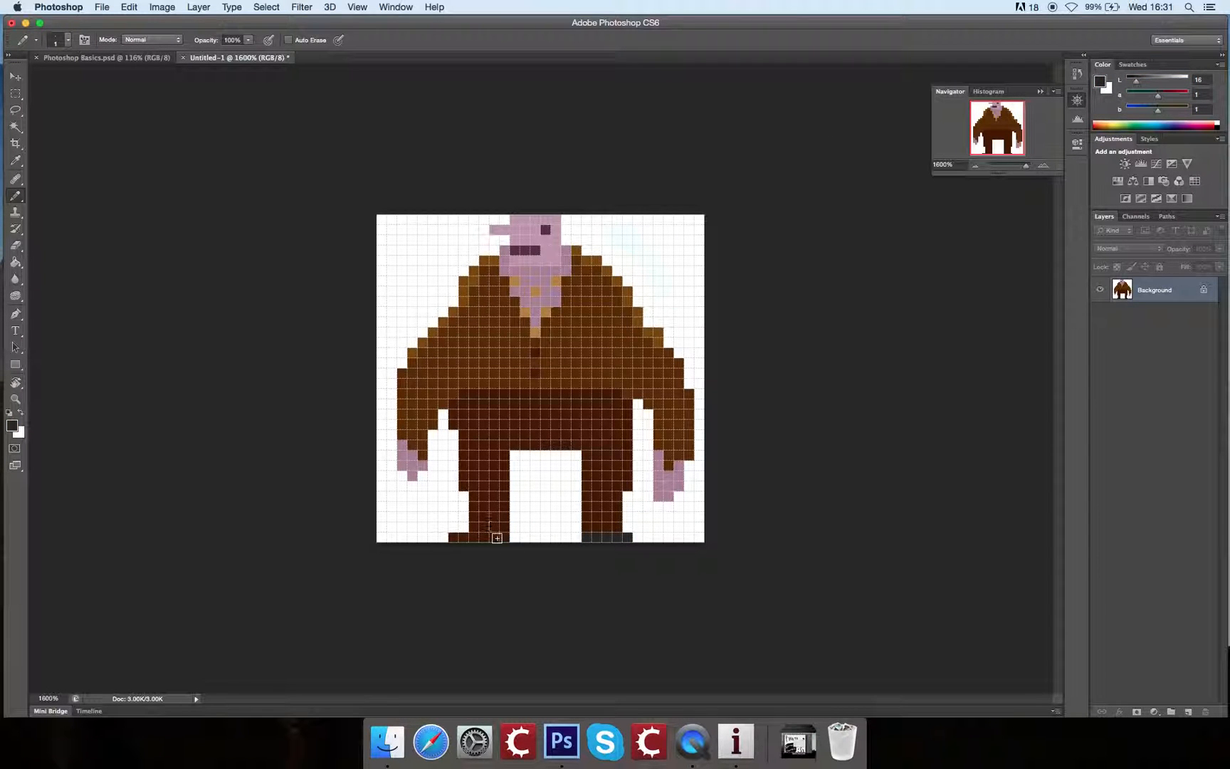